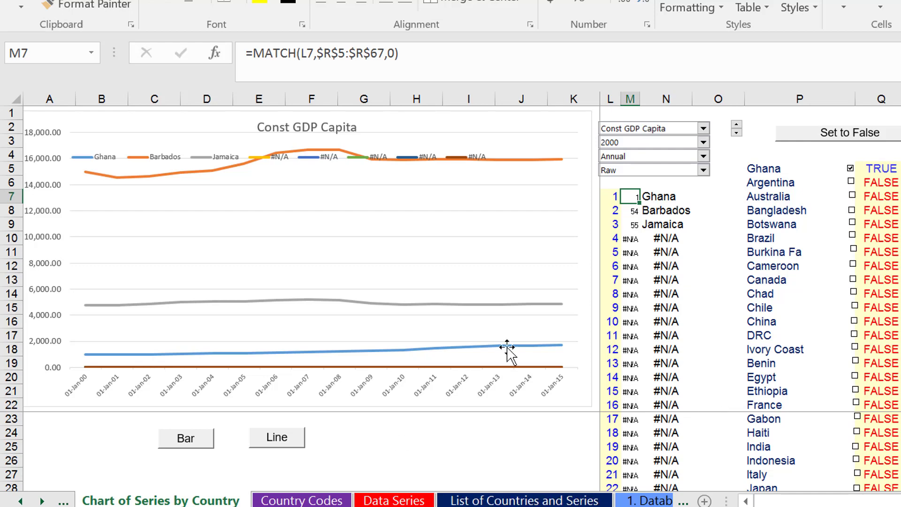
Step: Toggle Ghana off and back on, then show the series as an index
left_click(850, 169)
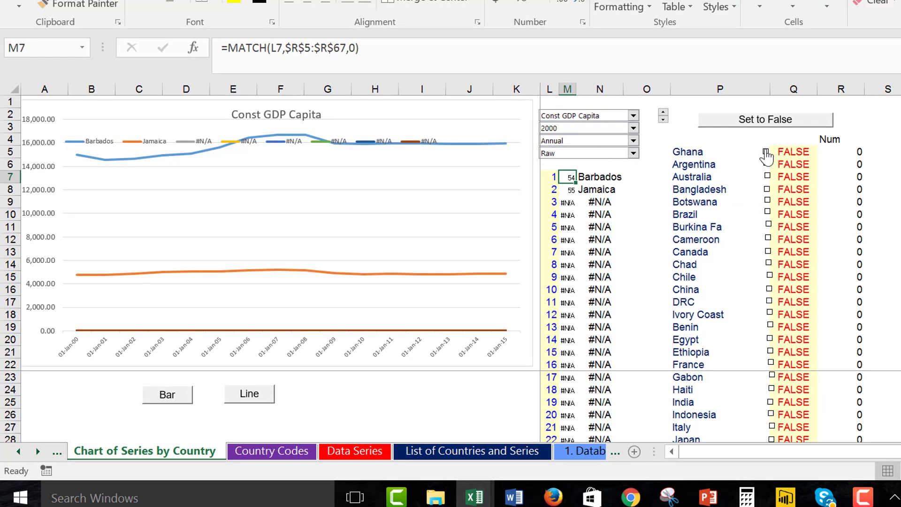
left_click(766, 153)
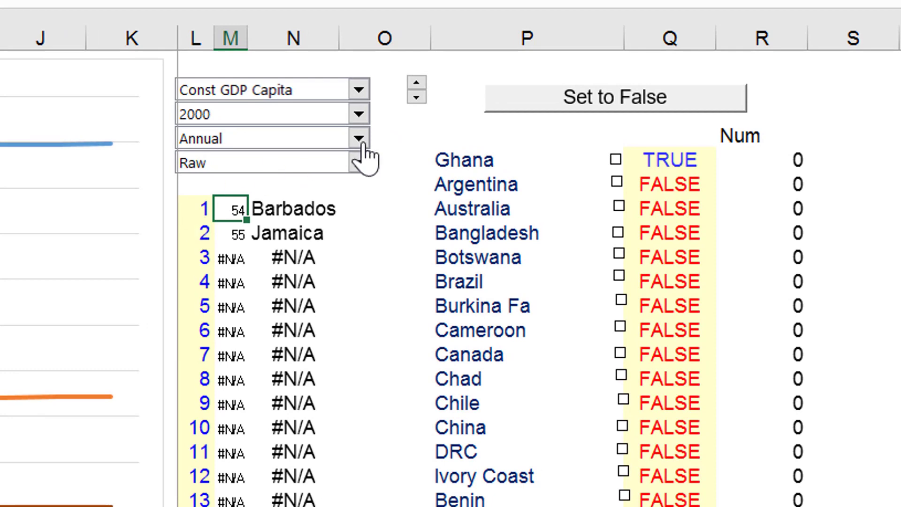
left_click(360, 162)
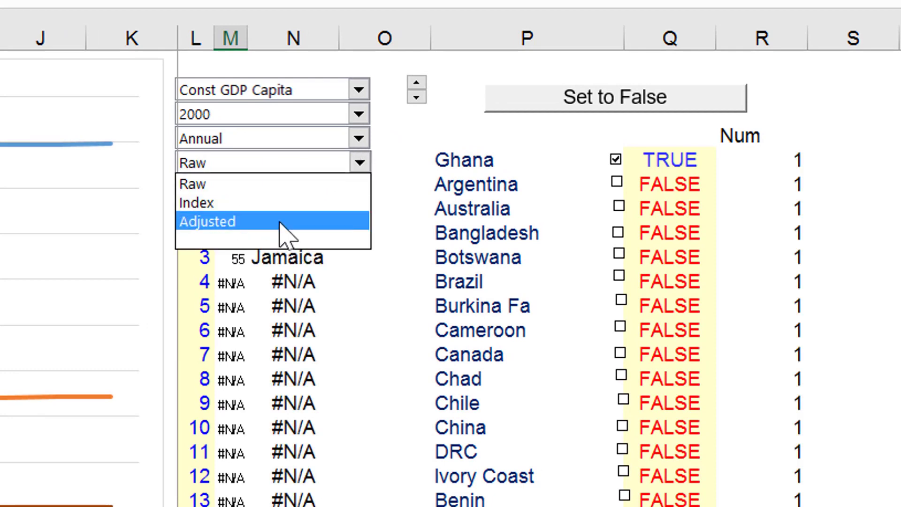
key("Escape")
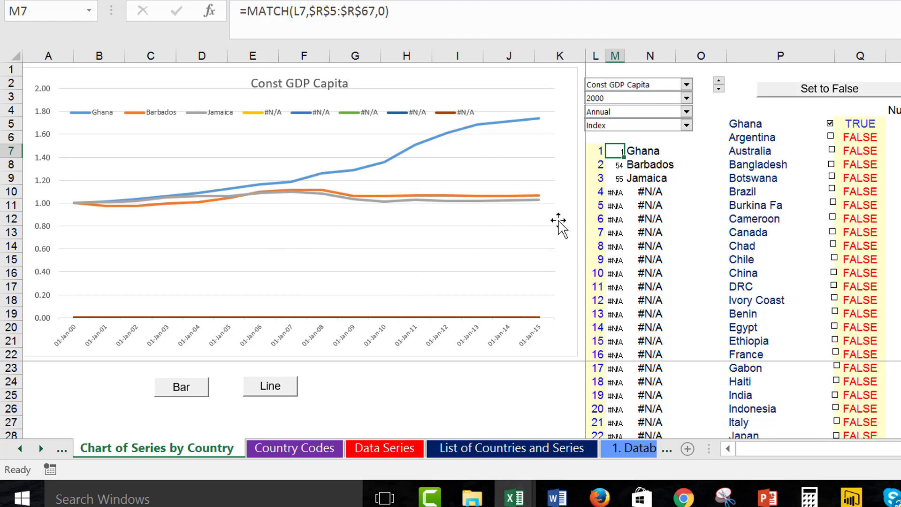
Step: Add France to the chart and set the start year to 1977
left_click(836, 353)
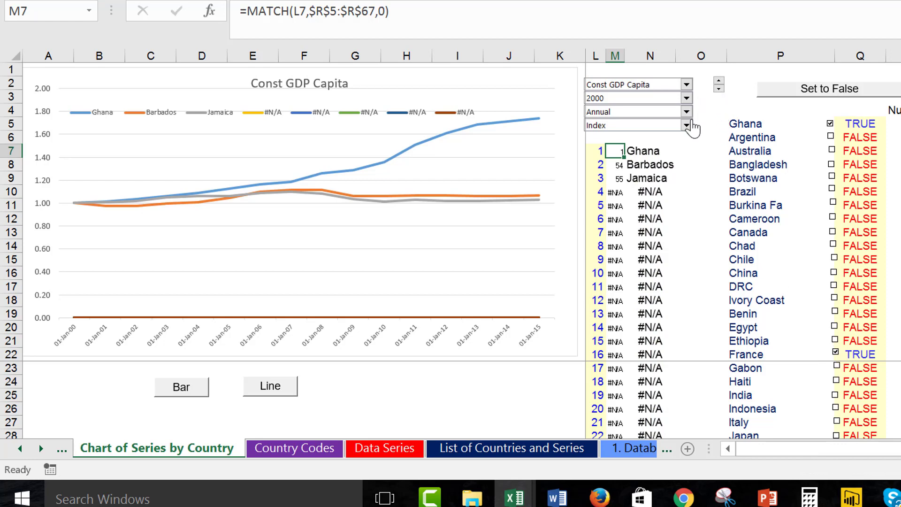
left_click(688, 99)
key("Down")
key("Down")
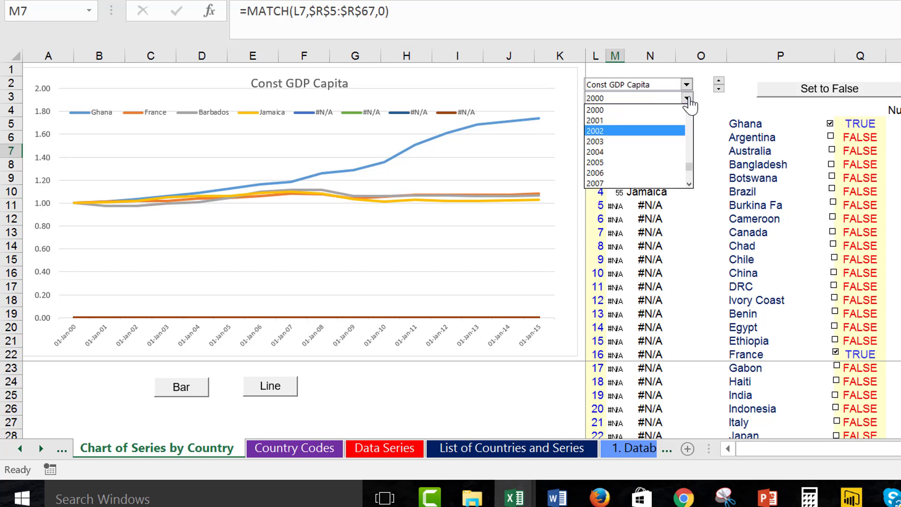
key("Up")
key("Up")
key("Up")
key("Up")
key("Up")
key("Up")
key("Up")
key("Up")
key("Up")
key("Up")
key("Up")
key("Up")
key("Up")
key("Up")
key("Up")
key("Up")
key("Up")
key("Up")
key("Up")
key("Up")
key("Up")
key("Up")
key("Up")
key("Up")
key("Up")
left_click(688, 99)
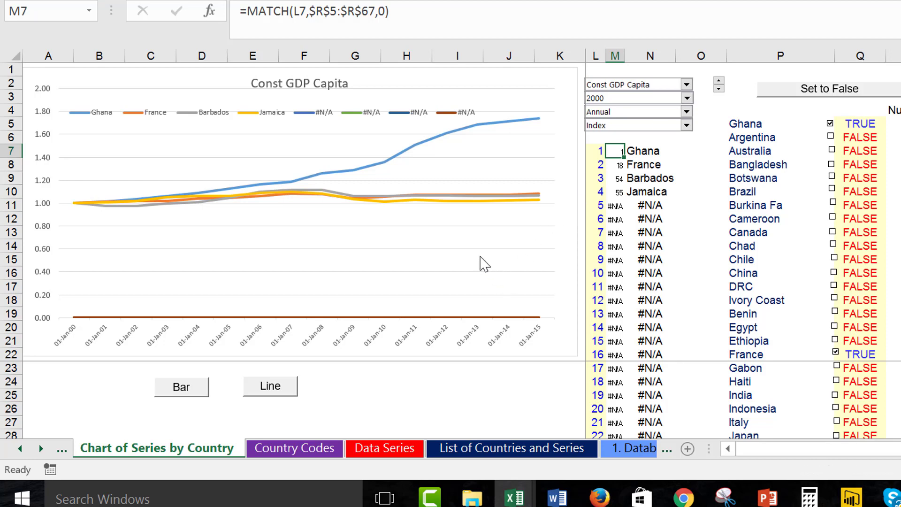
Step: Change the charted indicator to Population, keeping the index from 1977
left_click(687, 85)
key("Down")
key("Down")
key("Down")
key("Down")
key("Down")
key("Down")
key("Down")
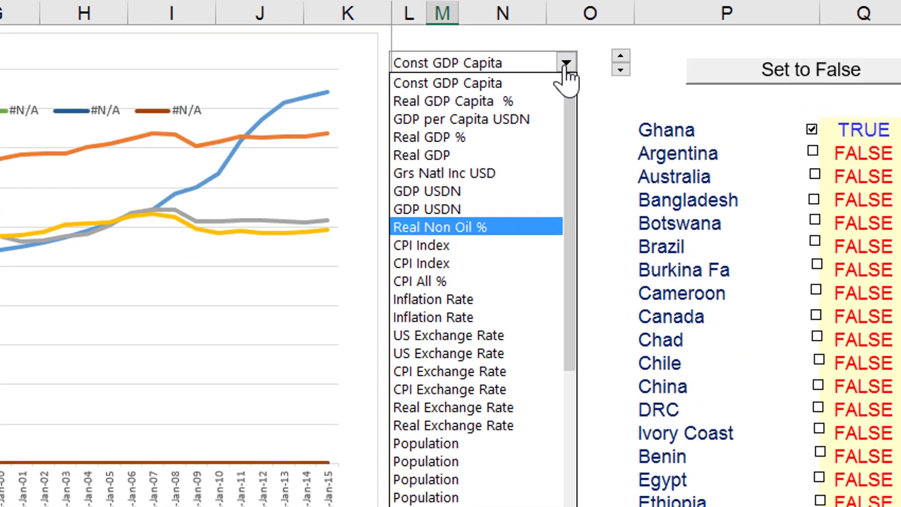
key("Up")
key("Down")
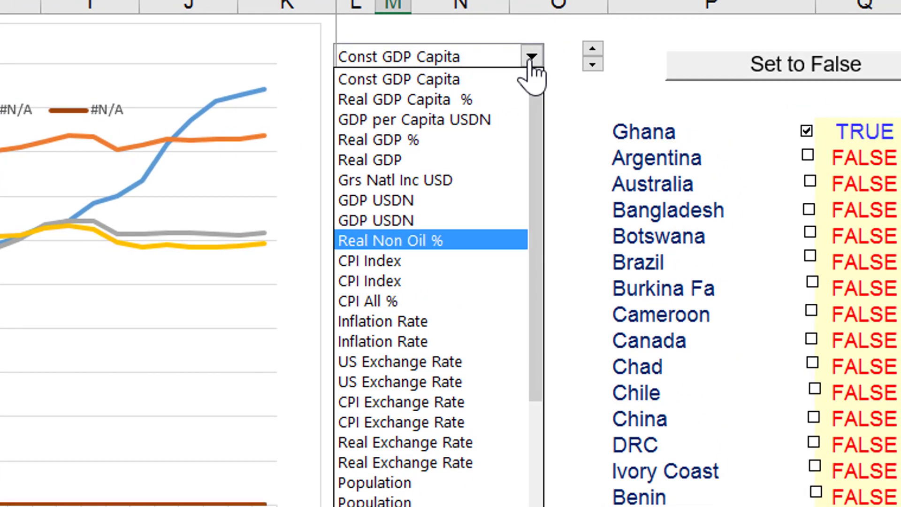
key("Down")
key("Down")
key("Down")
key("Down")
key("Down")
key("Down")
key("Down")
key("Down")
key("Down")
key("Down")
key("Down")
key("Down")
key("Down")
key("Down")
key("Down")
key("Down")
key("Down")
key("Down")
key("Down")
key("Down")
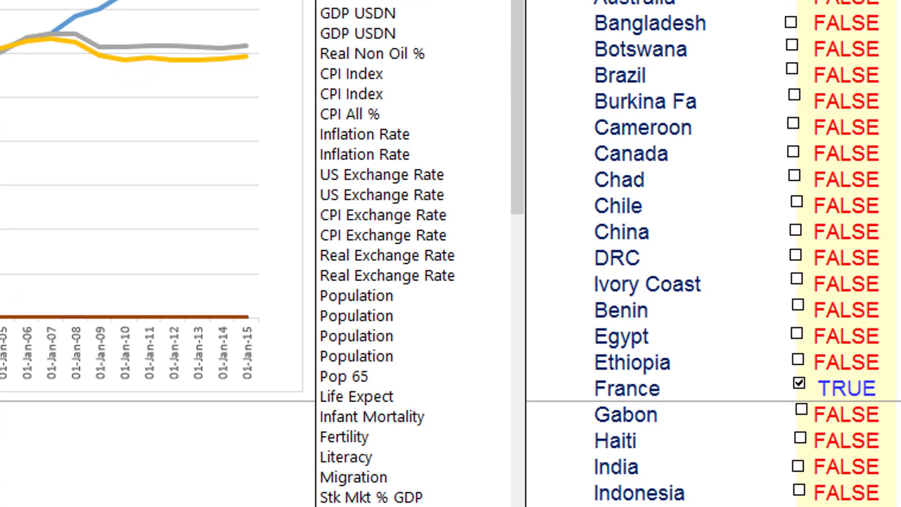
key("Down")
key("Down")
key("Down")
key("Down")
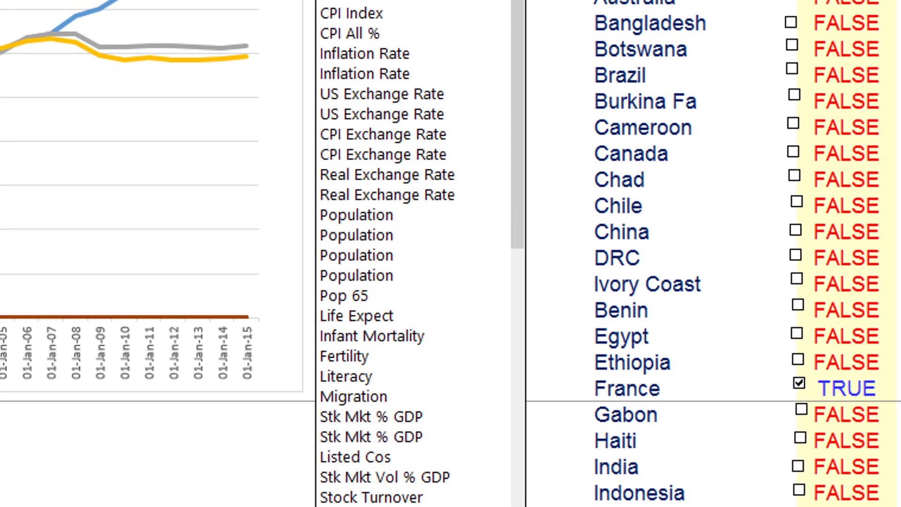
key("Up")
key("Up")
key("Up")
key("Up")
key("Up")
key("Up")
key("Up")
key("Up")
key("Up")
key("Up")
key("Up")
key("Up")
key("Up")
key("Up")
key("Up")
key("Up")
key("Down")
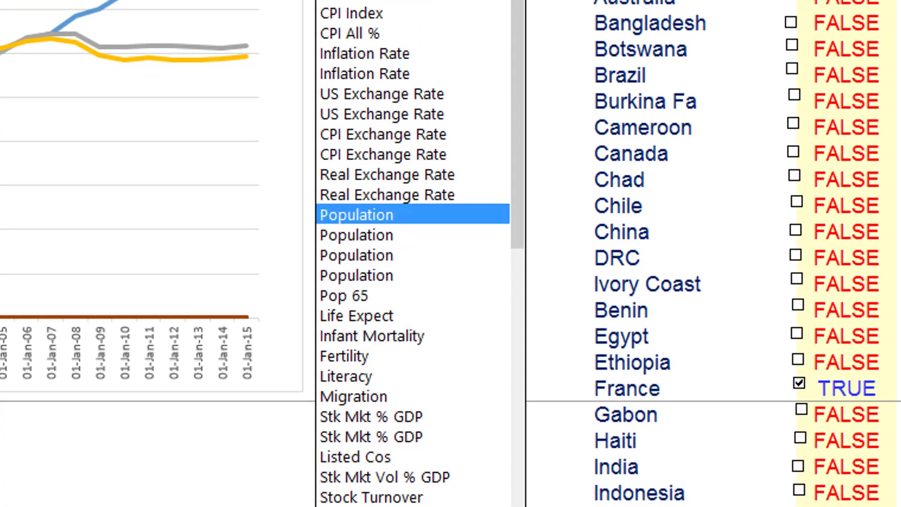
left_click(337, 214)
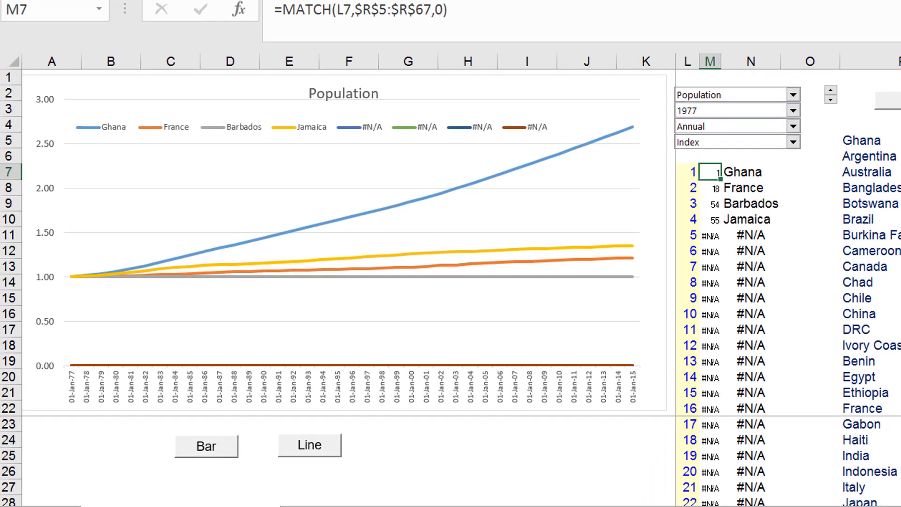
Step: Save and close the country database, then bring the Book1 oil stock workbook forward
key("ctrl+w")
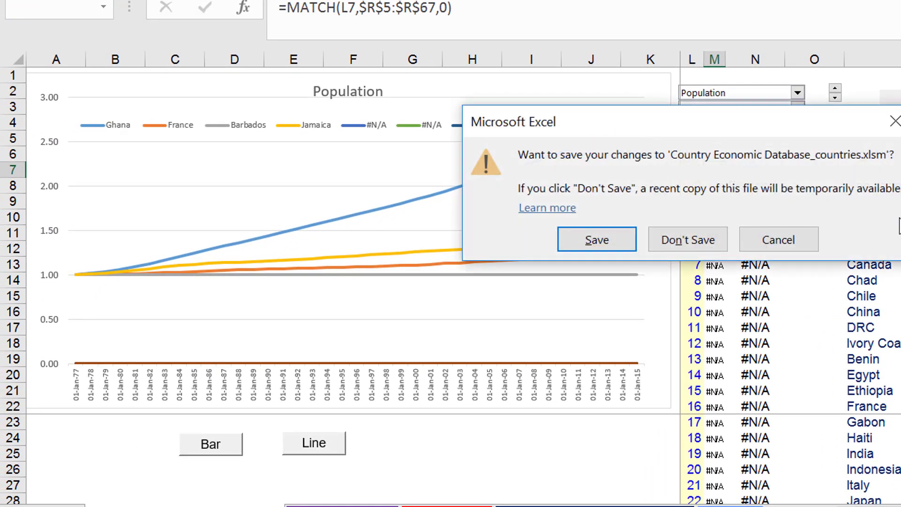
left_click(594, 242)
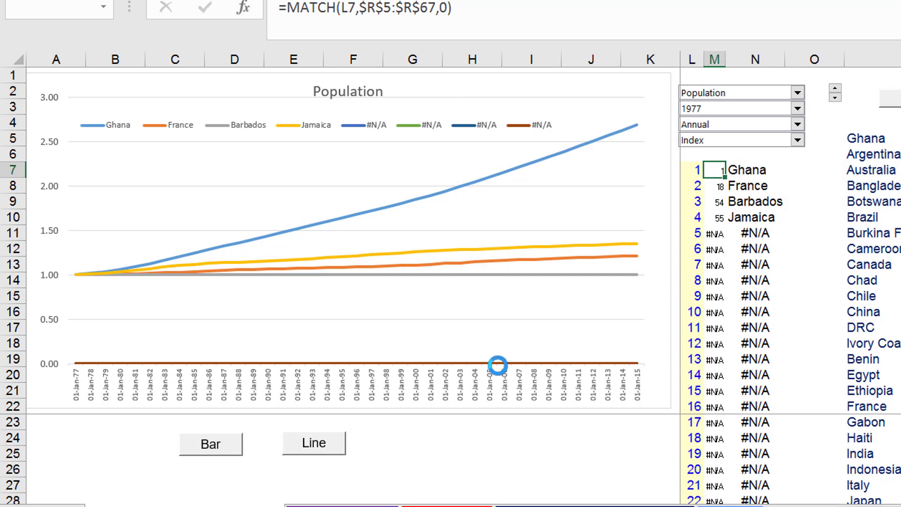
left_click(141, 505)
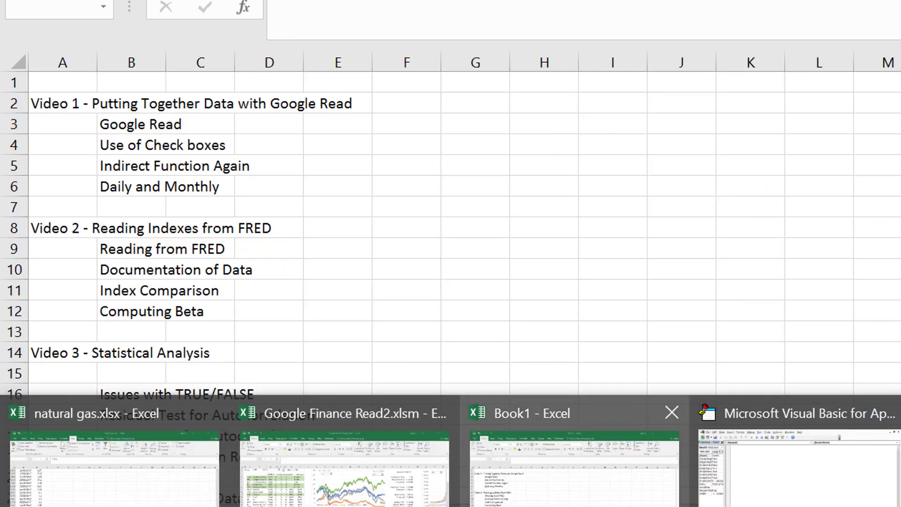
left_click(465, 426)
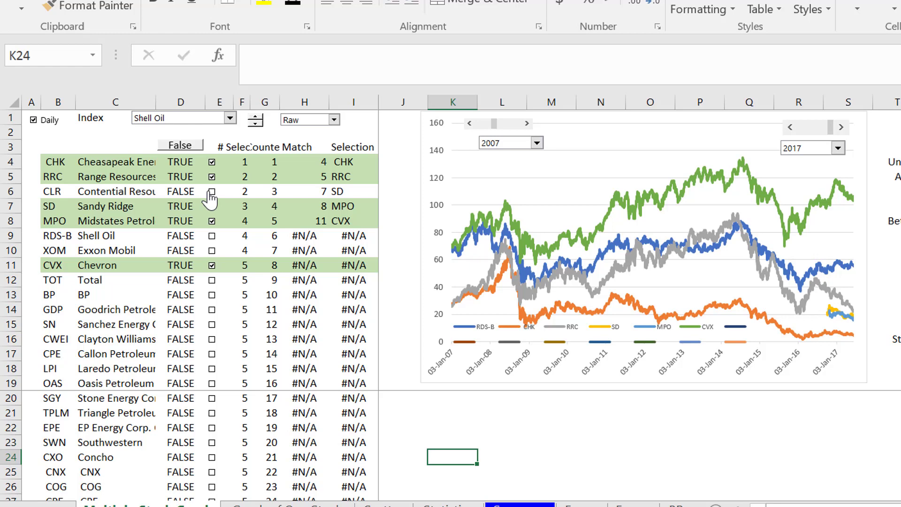
Step: Untick CHK, RRC and SD, then tick CLR and RRC again
left_click(211, 162)
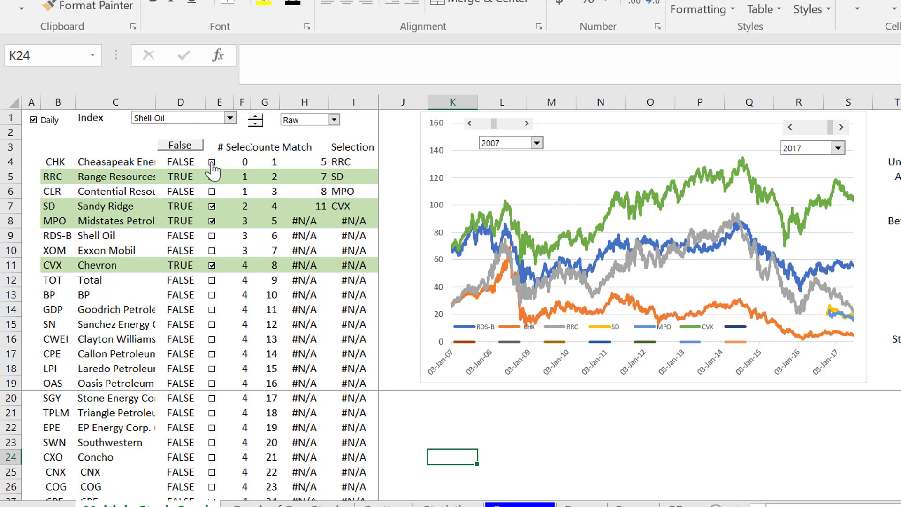
left_click(211, 180)
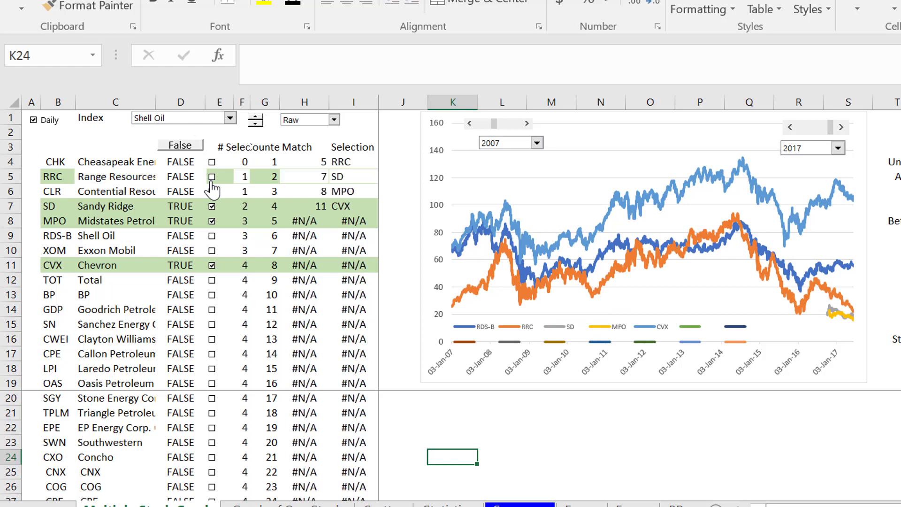
left_click(211, 207)
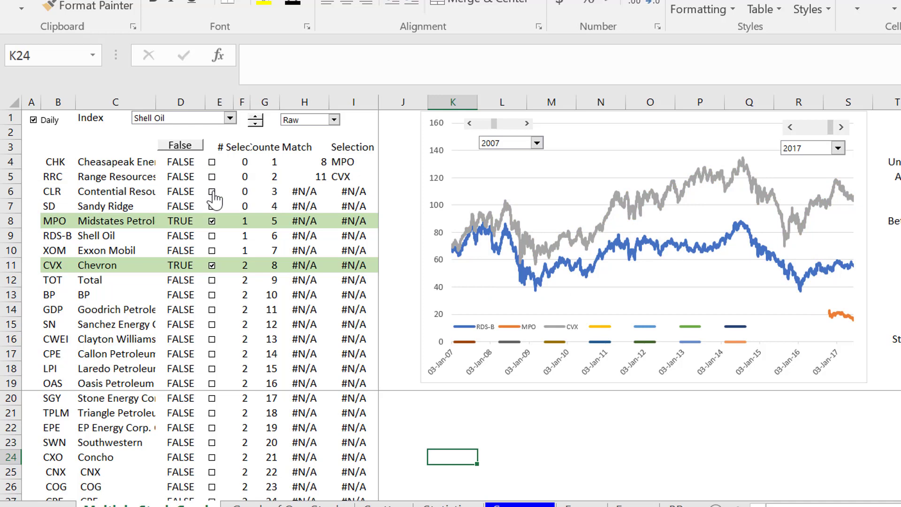
left_click(212, 191)
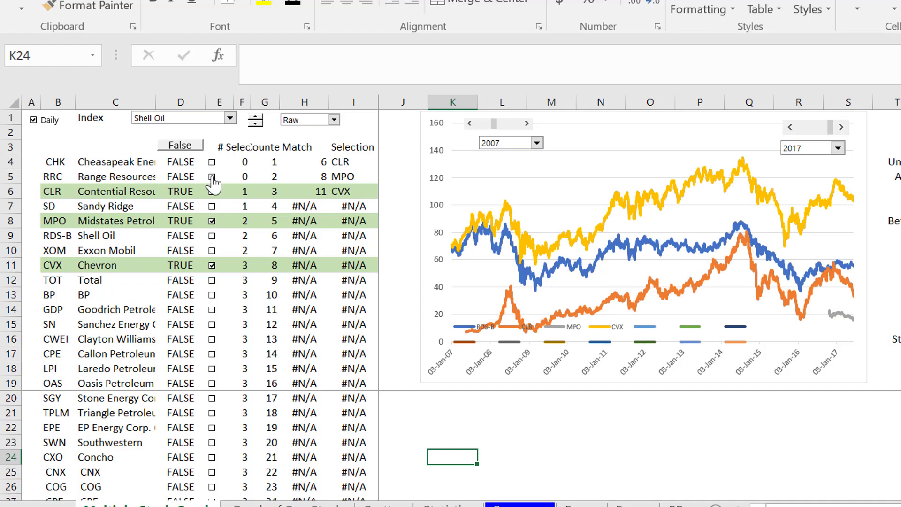
left_click(212, 176)
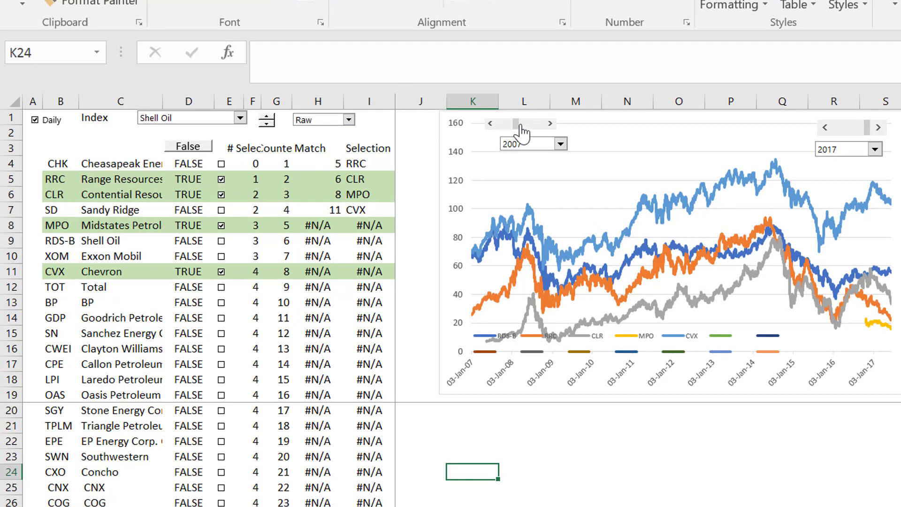
Step: Move the stock chart's start year from 2007 back to 2005
left_click(561, 145)
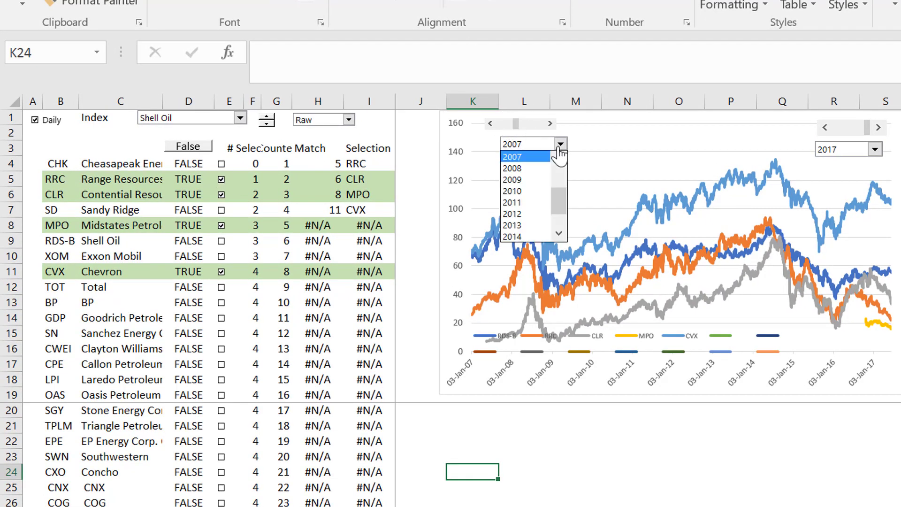
left_click(560, 146)
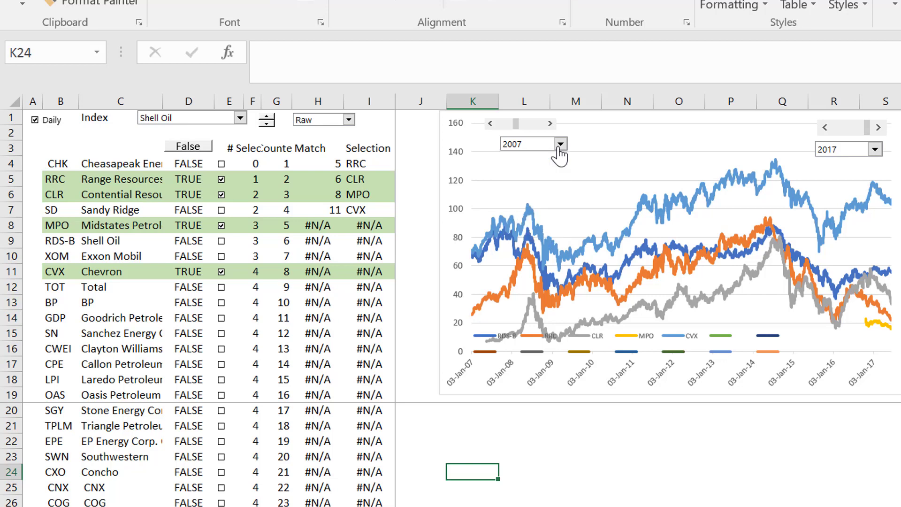
scroll(559, 149, "up", 2)
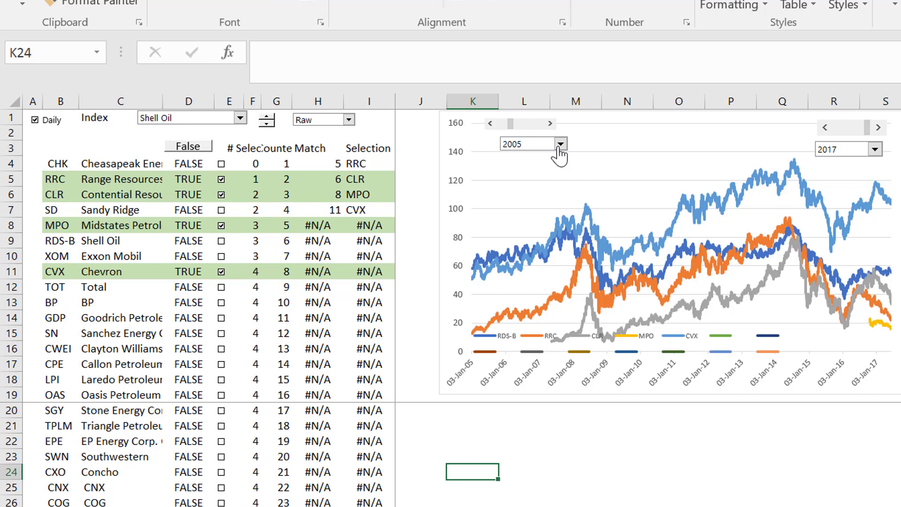
left_click(497, 412)
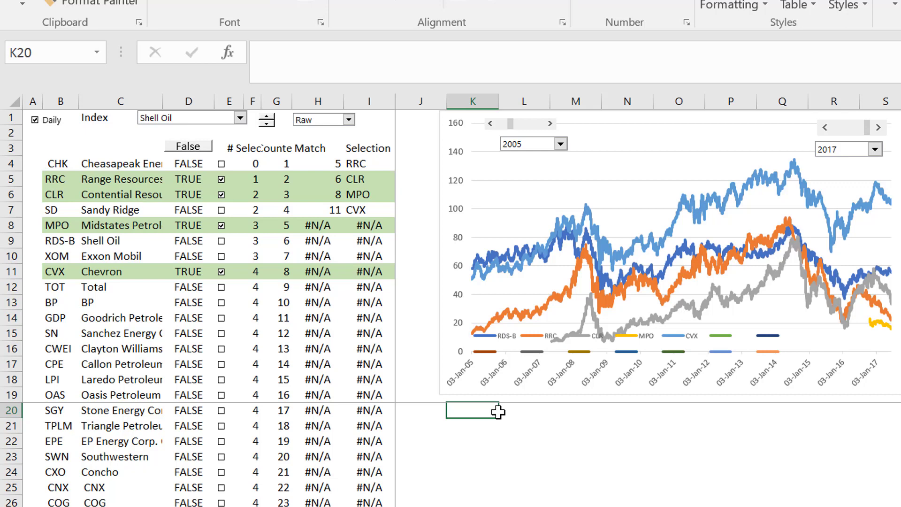
Step: Switch between worksheets and step through the contents topics toward Use of Check boxes
key("ctrl+Page_Down")
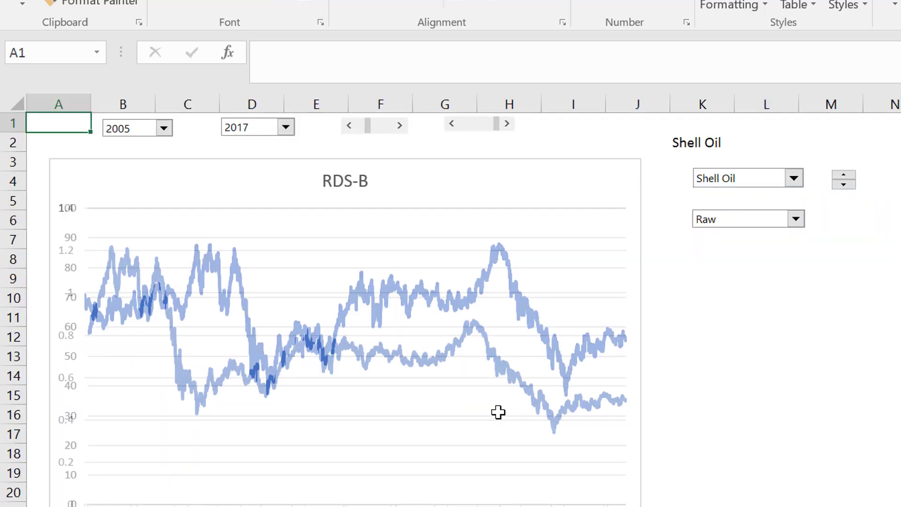
key("ctrl+Page_Up")
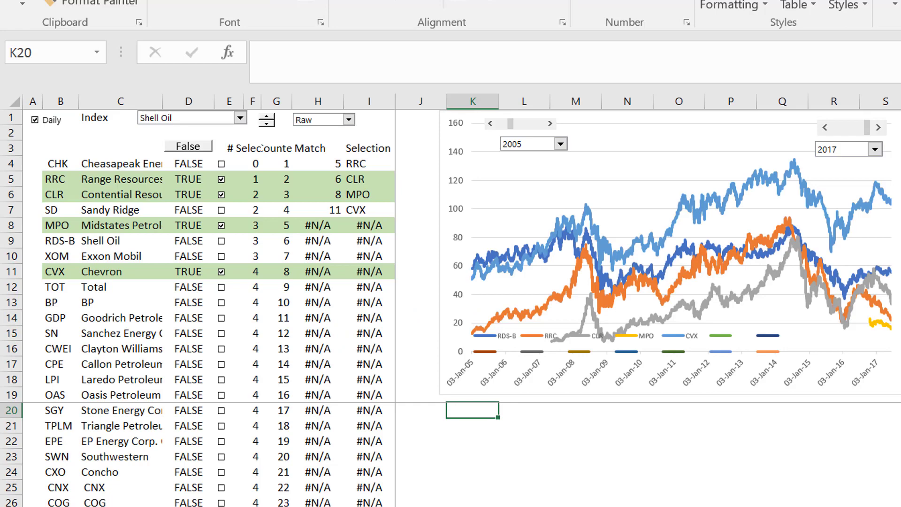
key("ctrl+Page_Up")
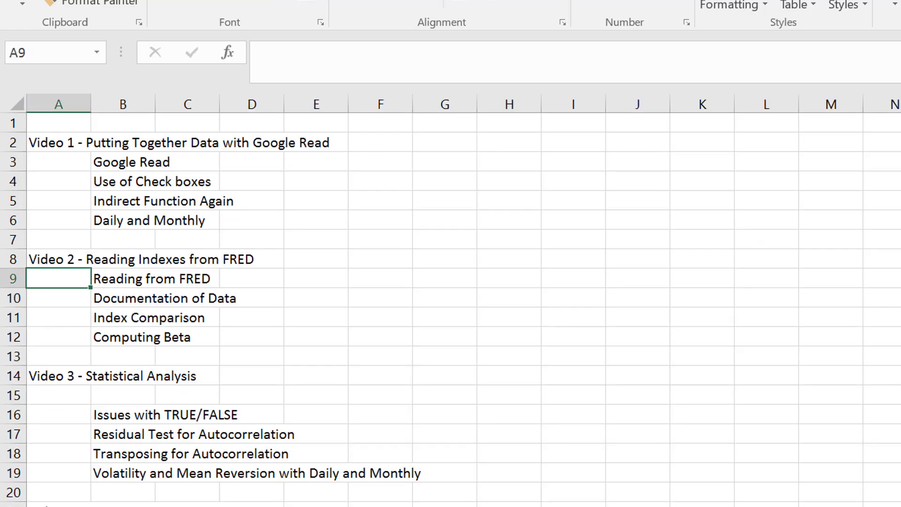
key("Right")
key("Up")
key("Up")
key("Up")
key("Up")
key("Up")
key("Up")
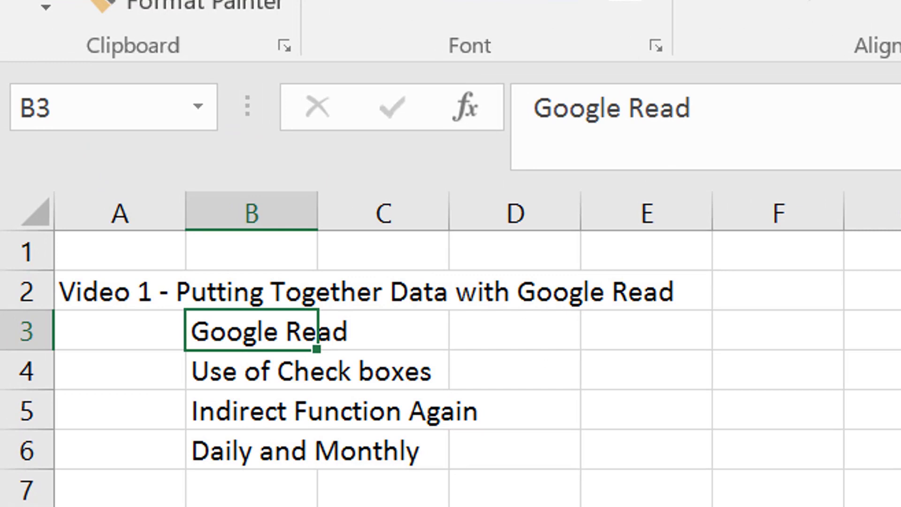
key("Down")
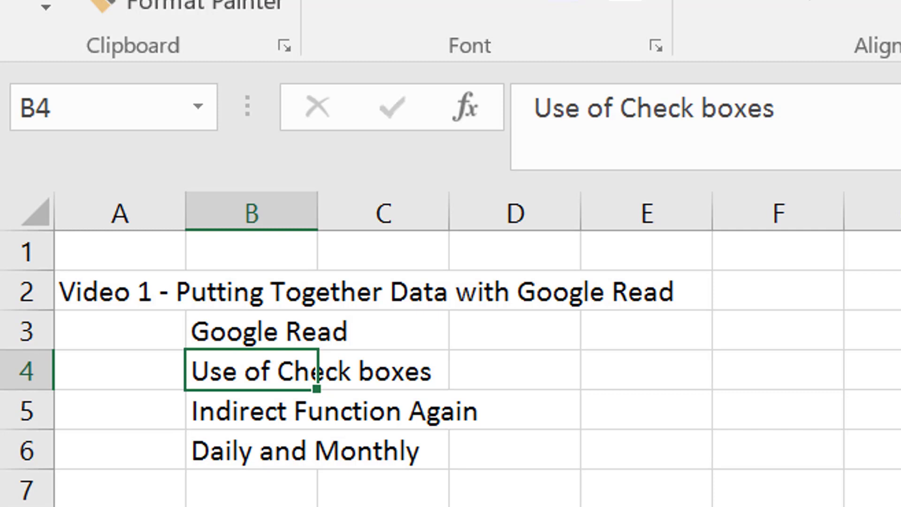
key("Down")
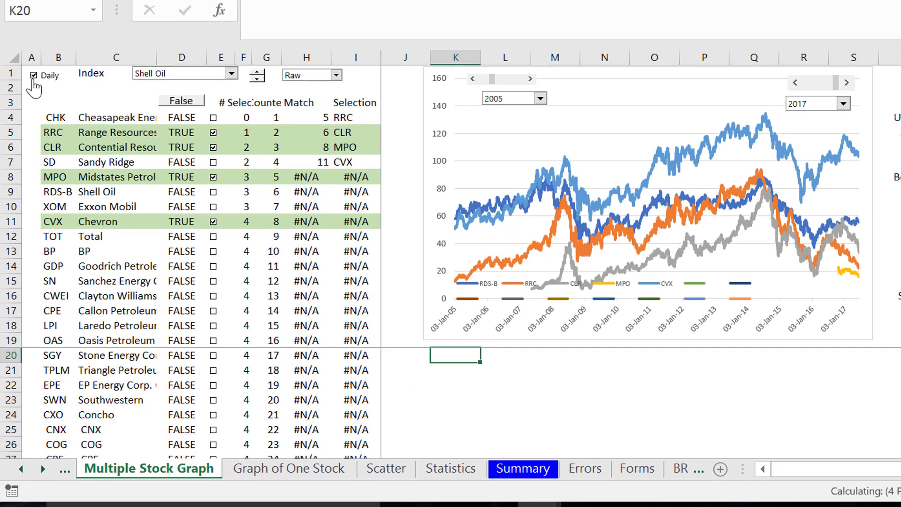
left_click(34, 81)
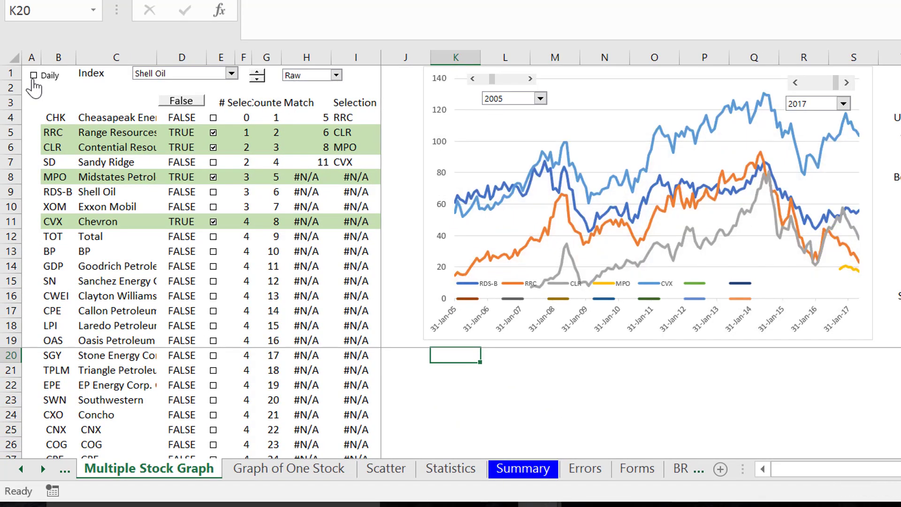
left_click(33, 81)
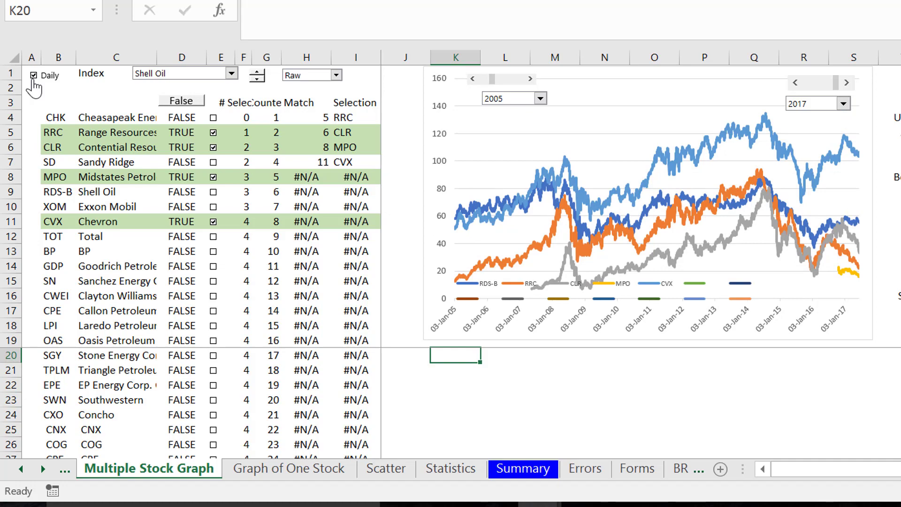
key("Right")
key("Right")
key("Right")
key("Right")
key("Right")
key("Right")
key("Right")
key("Right")
key("Right")
key("Right")
key("Right")
key("Right")
key("Right")
key("Right")
key("Right")
key("Right")
key("Right")
key("Right")
key("Right")
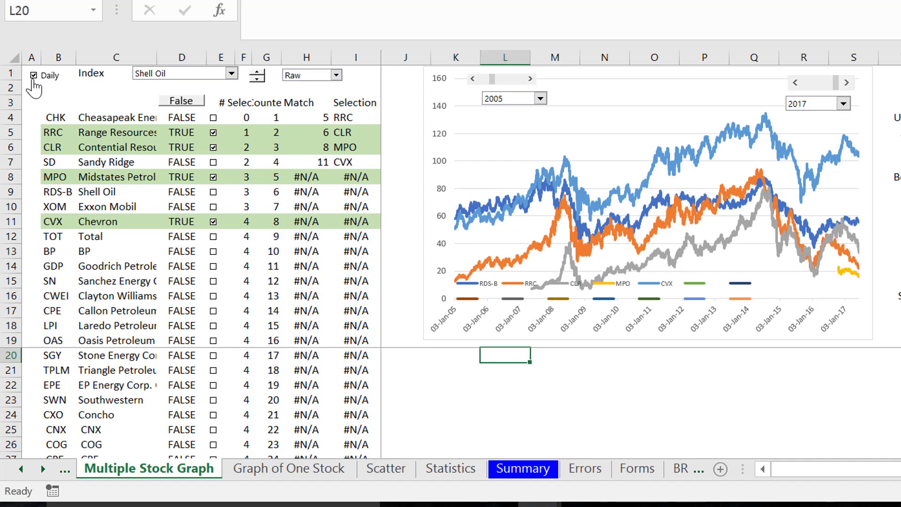
key("Left")
key("Left")
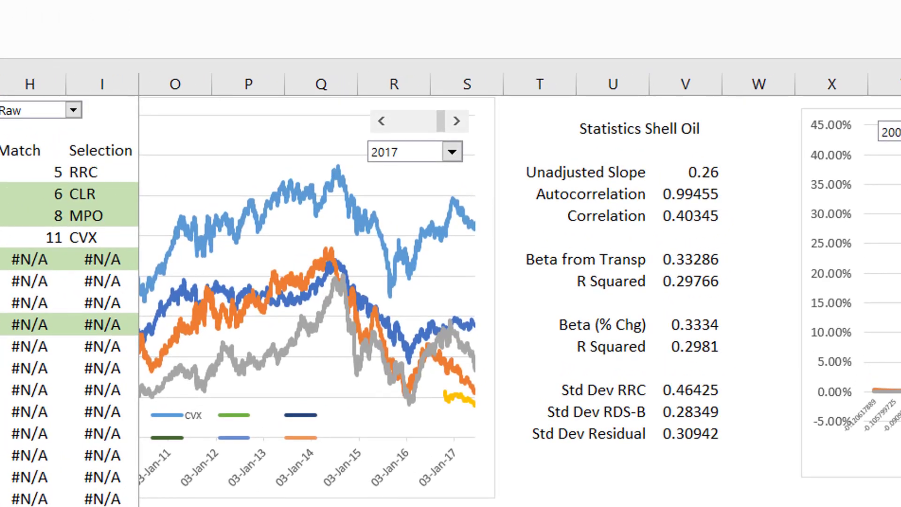
key("Up")
key("Up")
key("Up")
key("Up")
key("Up")
key("Up")
key("Up")
key("Up")
key("Left")
key("Left")
key("Left")
key("Left")
key("Left")
key("Left")
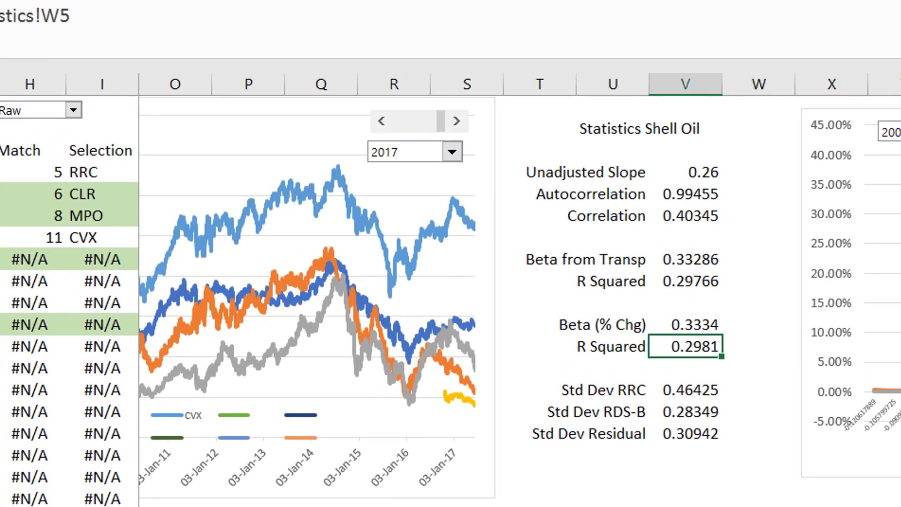
key("Up")
key("Left")
key("Left")
key("Left")
key("Right")
key("Right")
key("Right")
key("Right")
key("Right")
key("Right")
key("Right")
key("Right")
key("Right")
key("Right")
key("Right")
key("Right")
key("Right")
key("Right")
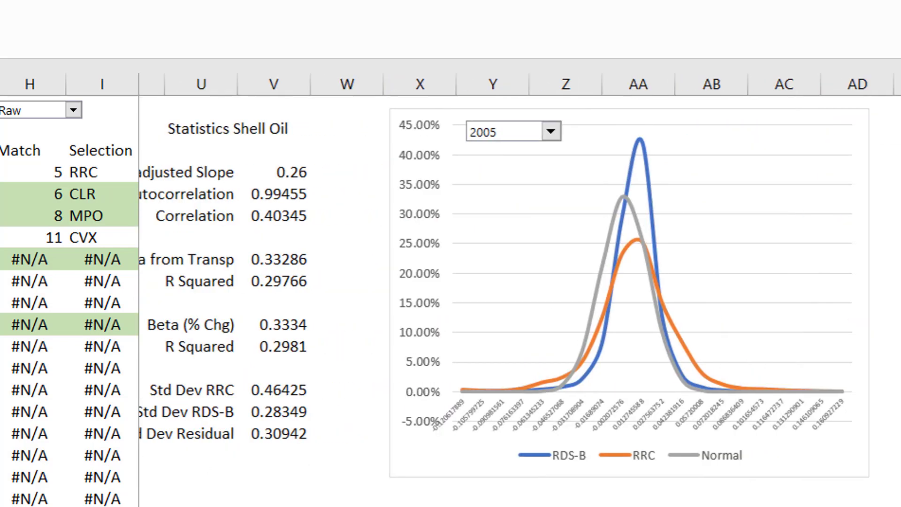
key("Right")
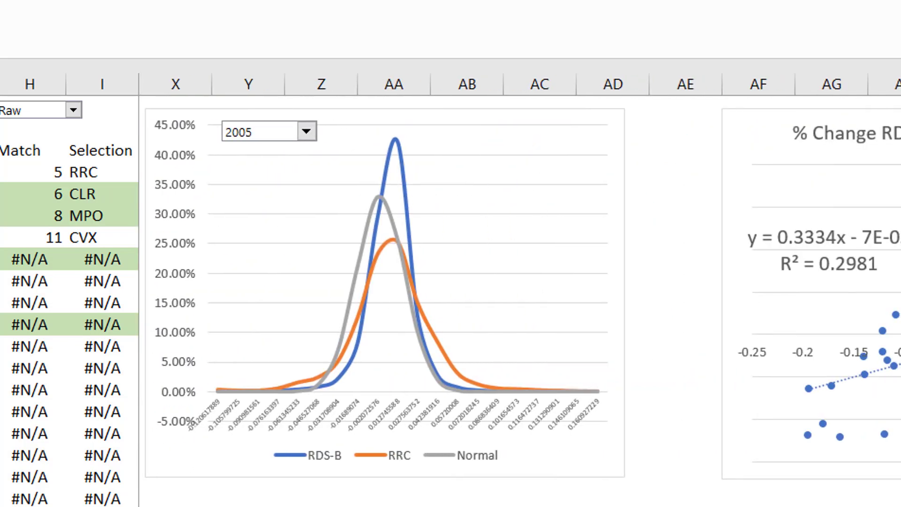
key("Left")
key("Left")
key("Left")
key("Left")
key("Left")
key("Left")
key("Left")
key("Left")
key("Left")
key("Left")
key("Left")
key("Left")
key("Left")
key("Left")
key("Left")
key("Left")
key("Left")
key("Left")
key("Left")
key("Left")
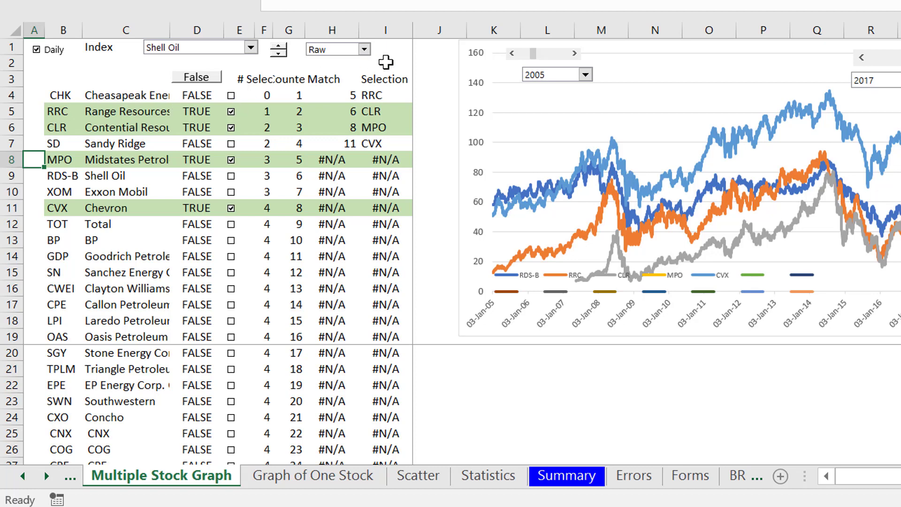
Step: Switch the chart to Index values and untick RRC, CLR, MPO and CVX
left_click(365, 49)
left_click(365, 51)
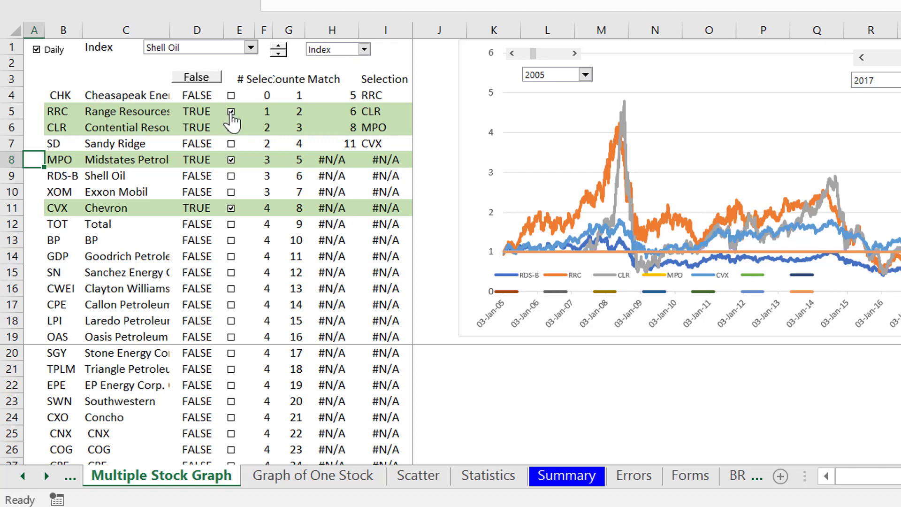
left_click(231, 113)
left_click(231, 127)
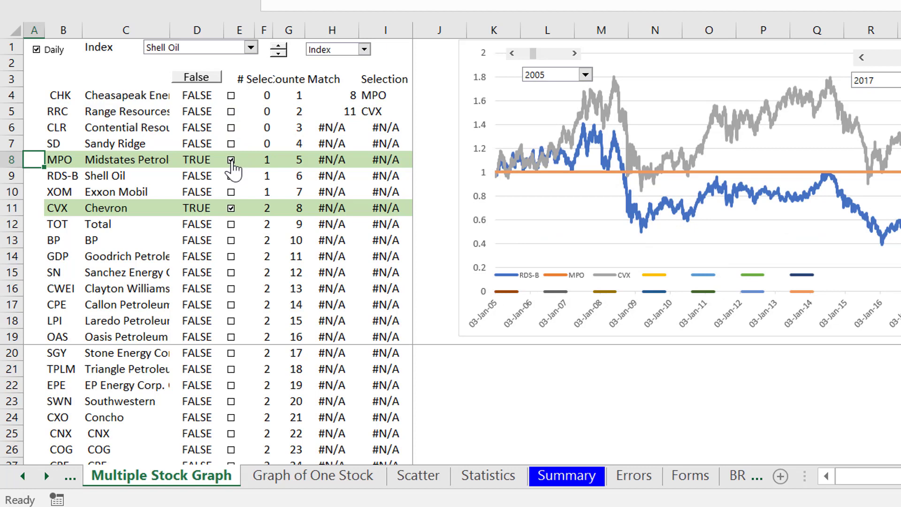
left_click(231, 160)
left_click(231, 209)
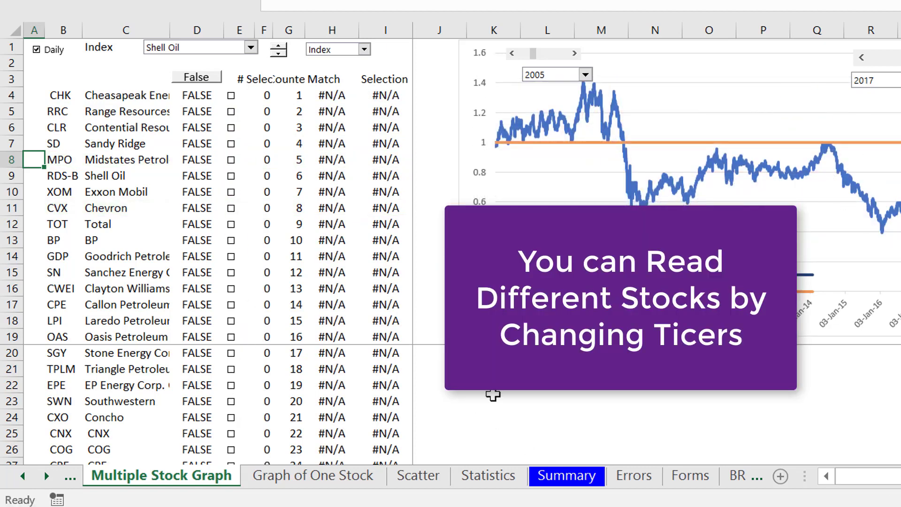
Step: Tick OIL and US Index so they chart alongside RDS-B
left_click(495, 391)
key("Left")
key("Left")
key("Left")
key("Left")
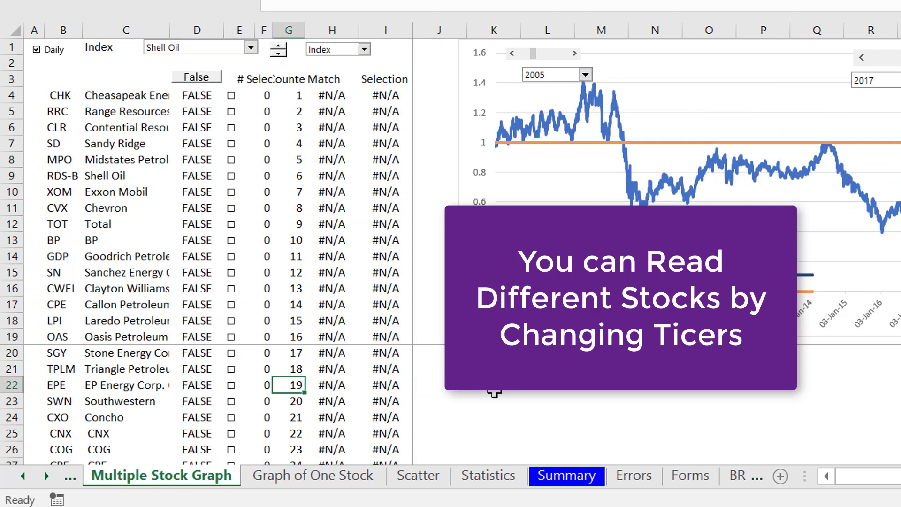
key("Down")
key("Down")
key("Down")
key("Down")
key("Down")
key("Down")
key("Down")
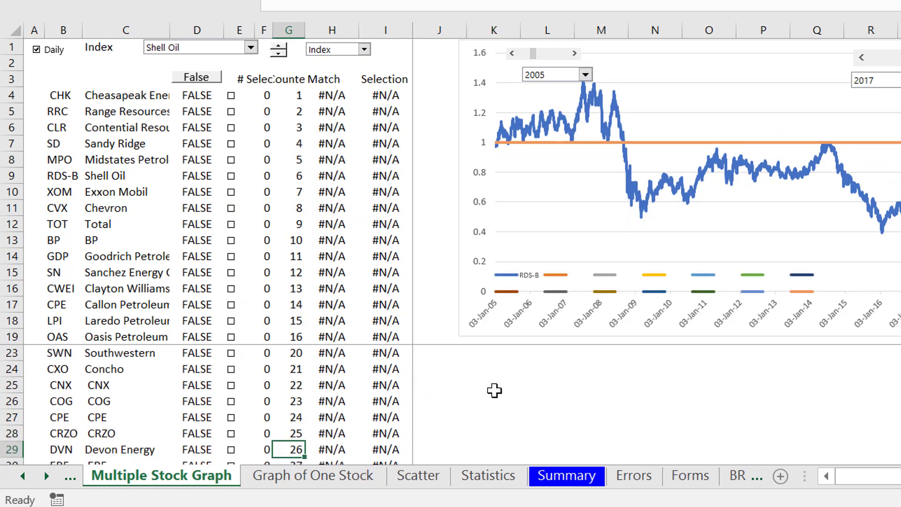
key("Down")
key("Down")
key("Down")
key("Down")
key("Down")
key("Down")
key("Down")
key("Down")
key("Down")
key("Down")
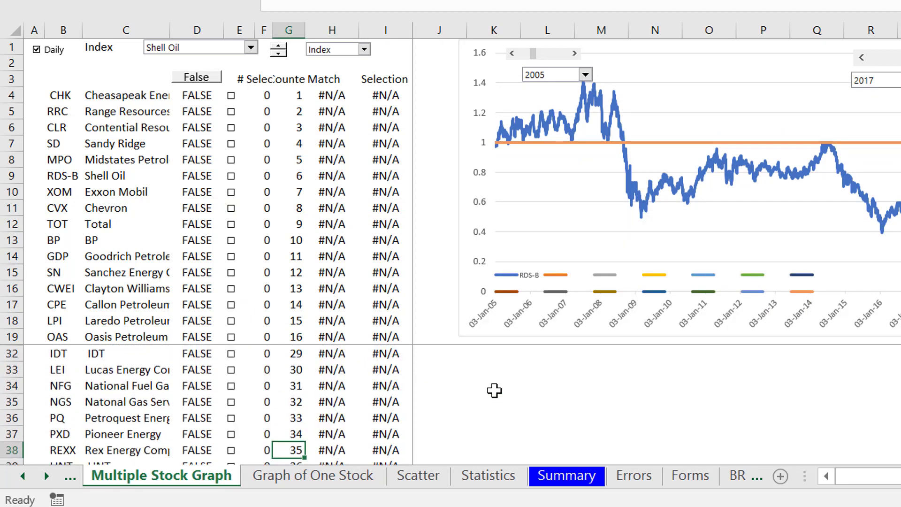
key("Down")
key("Down")
key("Down")
key("Down")
key("Down")
key("Down")
key("Down")
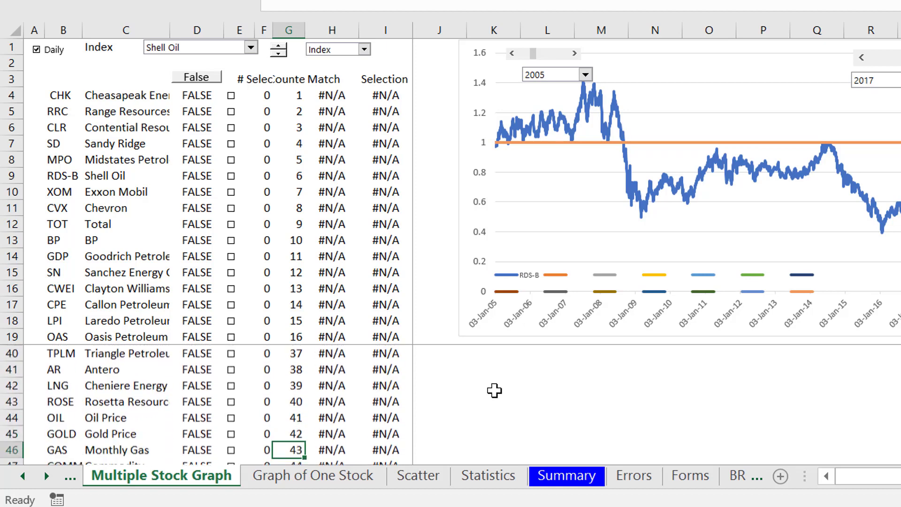
key("Down")
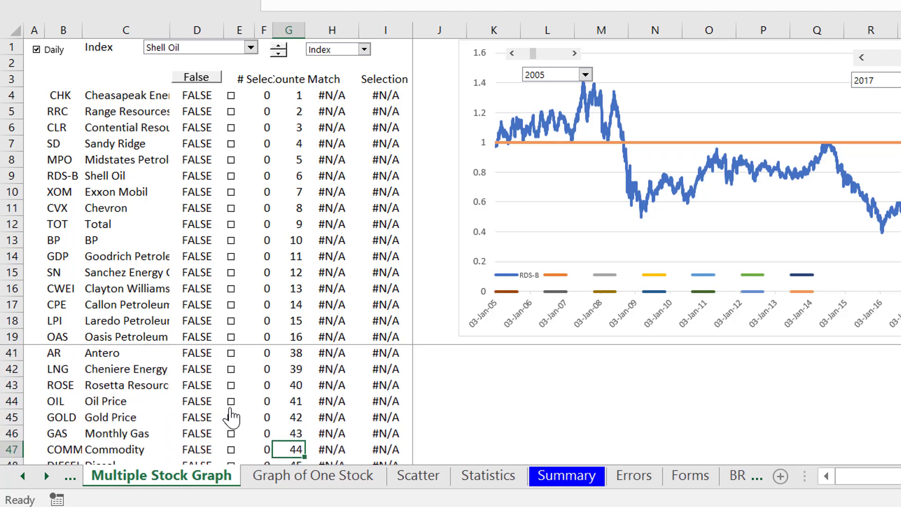
left_click(231, 401)
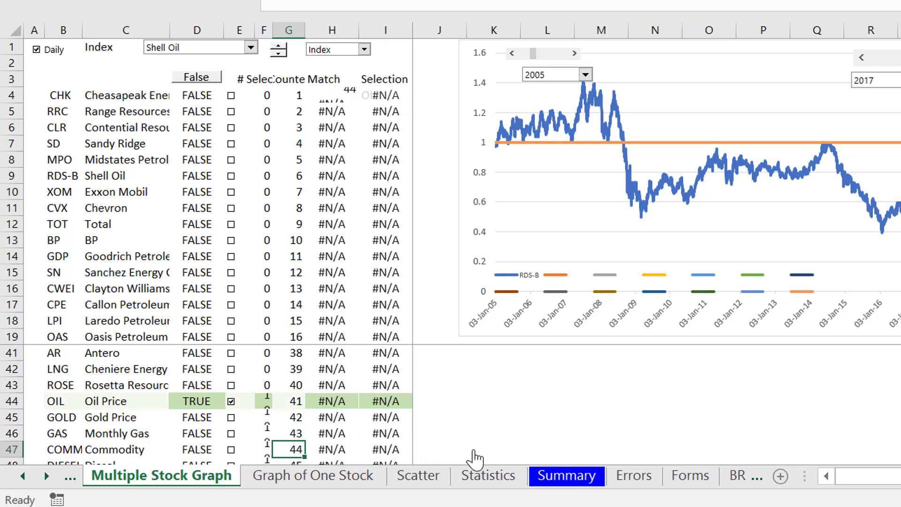
key("Down")
key("Down")
key("Down")
key("Down")
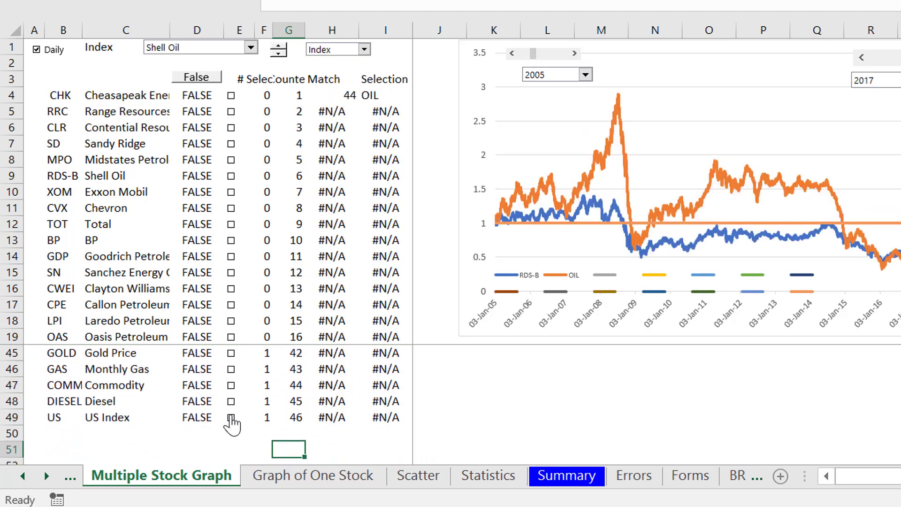
left_click(231, 417)
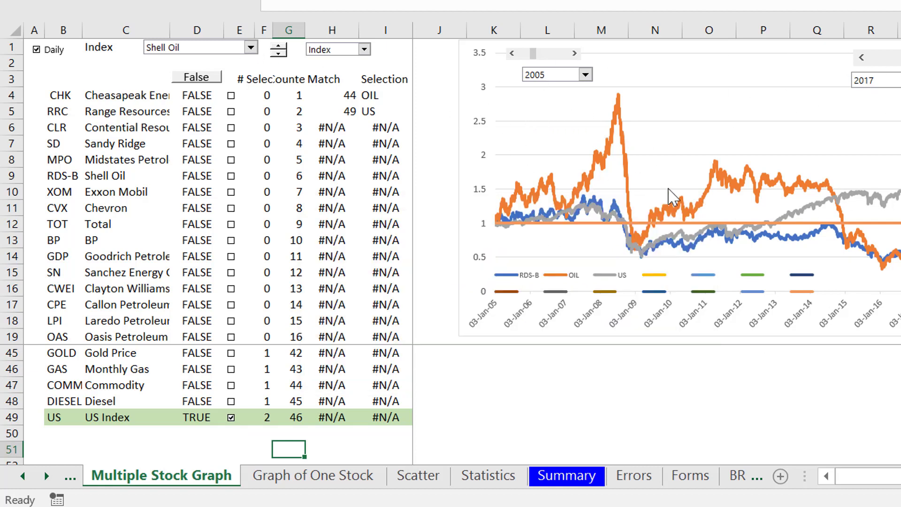
Step: Set the chart start year to 2012, then change it to 2010
left_click(585, 75)
key("Down")
key("Down")
key("Down")
key("Down")
key("Down")
key("Down")
key("Down")
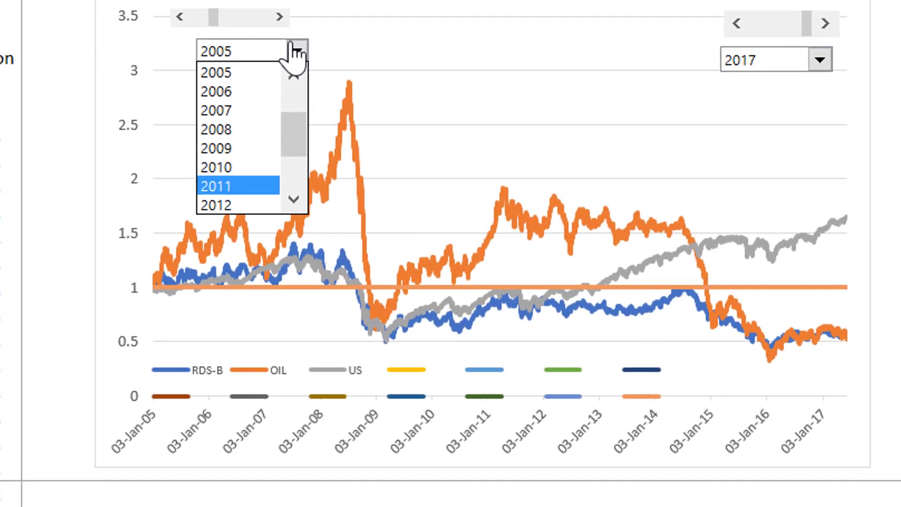
key("Down")
key("Up")
key("Escape")
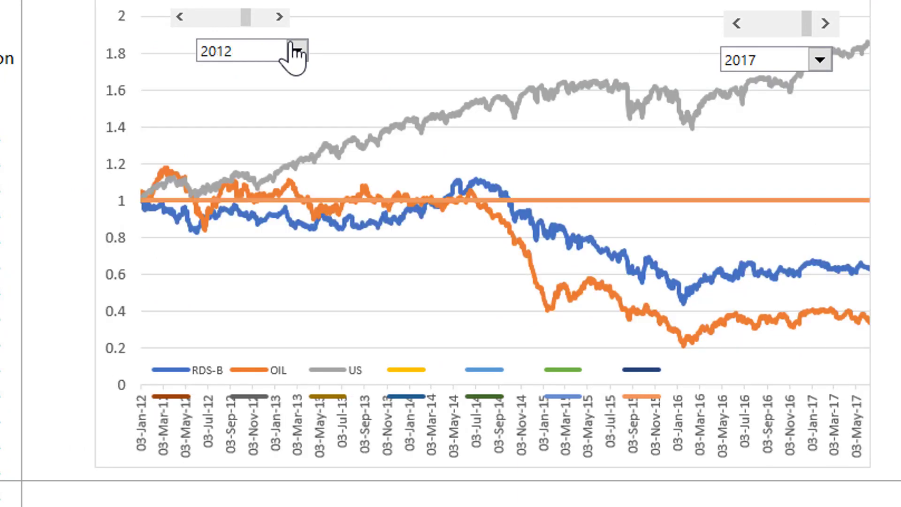
left_click(296, 52)
key("Up")
key("Up")
key("Up")
key("Up")
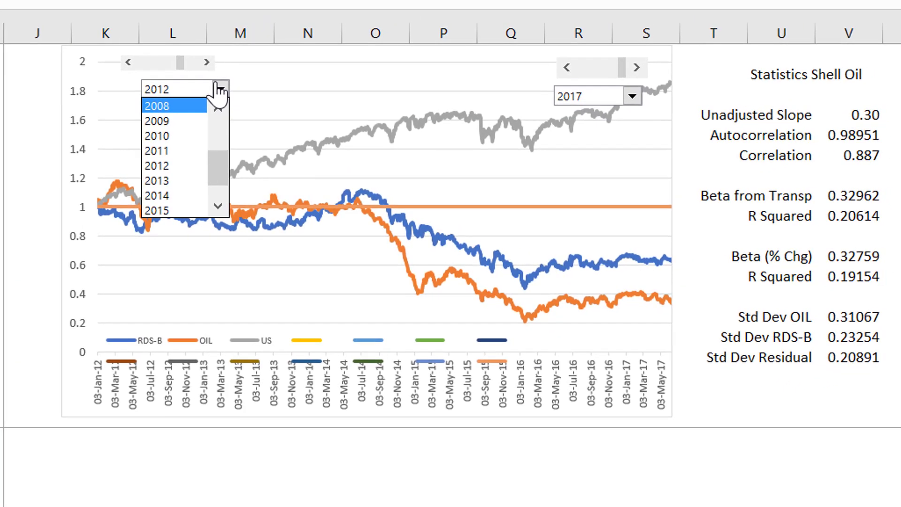
key("Up")
key("Down")
key("Down")
key("Down")
key("Escape")
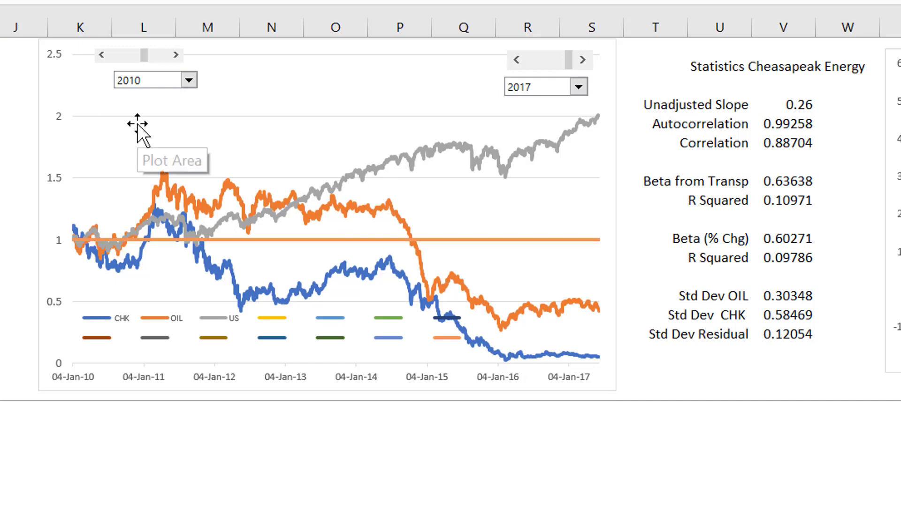
Step: Open and close the start-year list, leaving it at 2010
left_click(189, 81)
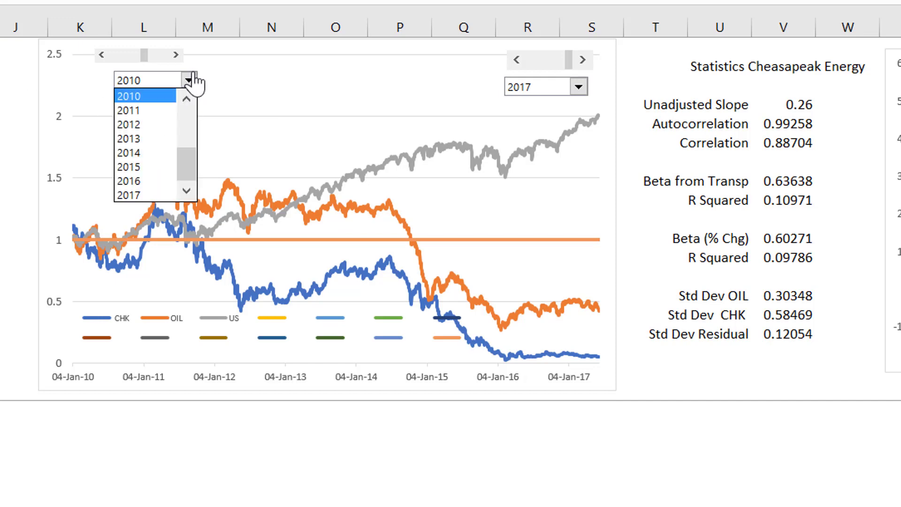
left_click(189, 81)
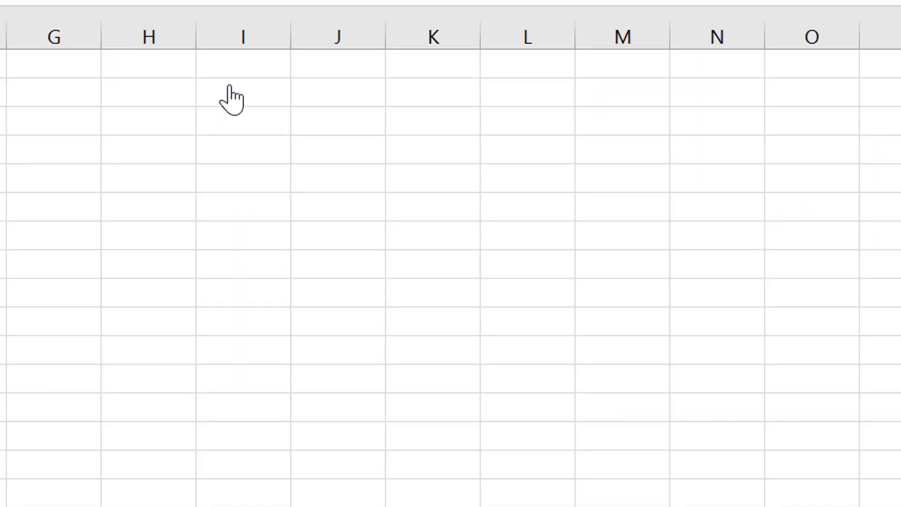
Step: Rewrite the Total Tickers formula as COUNTA over the ticker column from CHK downward
key("Down")
key("Down")
key("Down")
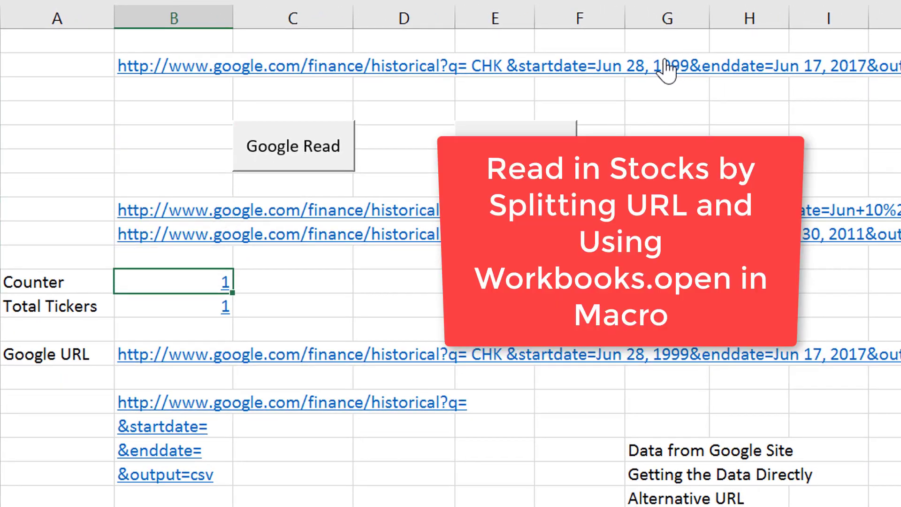
key("Down")
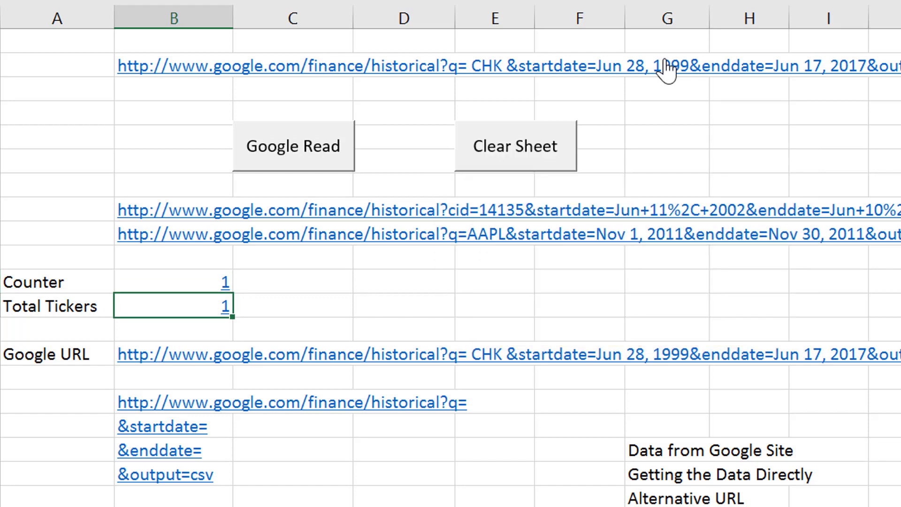
key("F2")
key("BackSpace")
key("BackSpace")
key("BackSpace")
key("BackSpace")
key("BackSpace")
key("BackSpace")
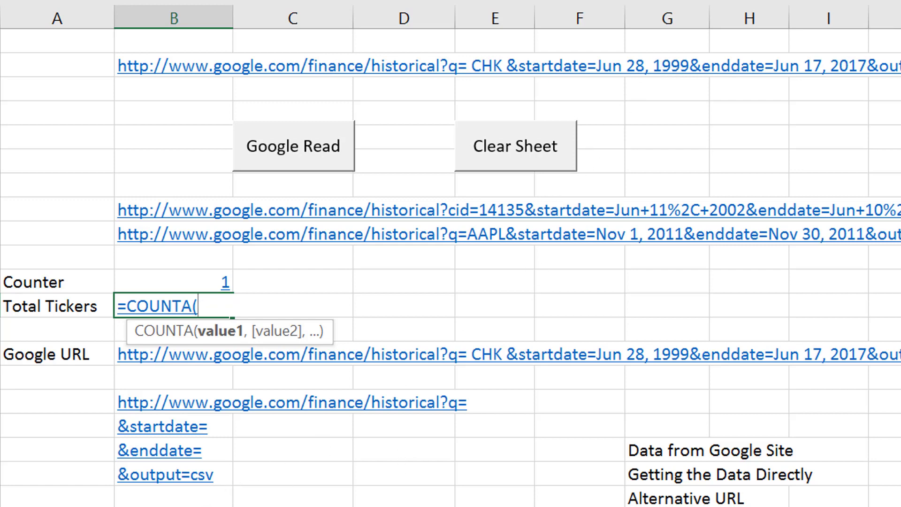
key("ctrl+Page_Down")
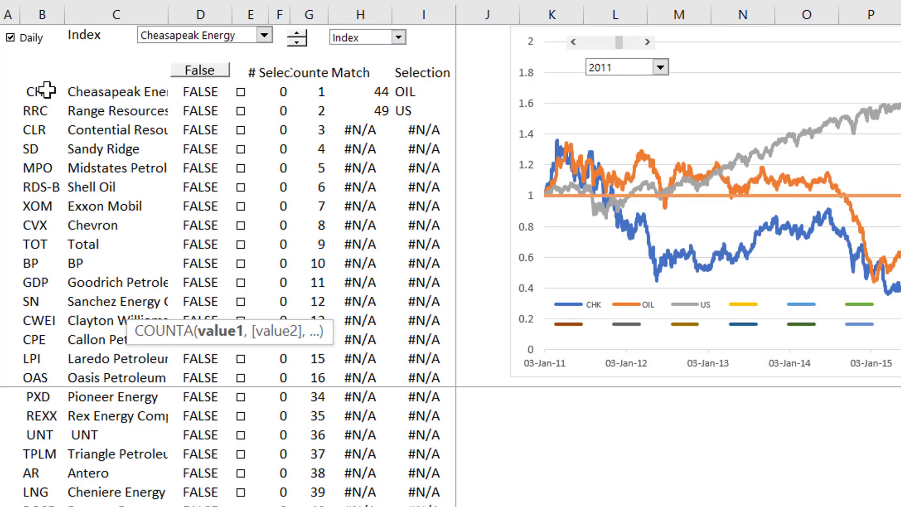
left_click_drag(45, 89, 48, 466)
key("Return")
key("Down")
key("Down")
key("Up")
key("Up")
Step: Review the ticker list and the assembled Google URL cells on Google Read
key("Up")
key("Up")
key("Down")
key("Down")
key("Down")
key("Down")
key("Down")
key("Down")
key("Down")
key("Down")
key("Down")
key("Down")
key("Down")
key("Down")
key("Down")
key("Down")
key("Down")
key("Down")
key("Down")
key("Down")
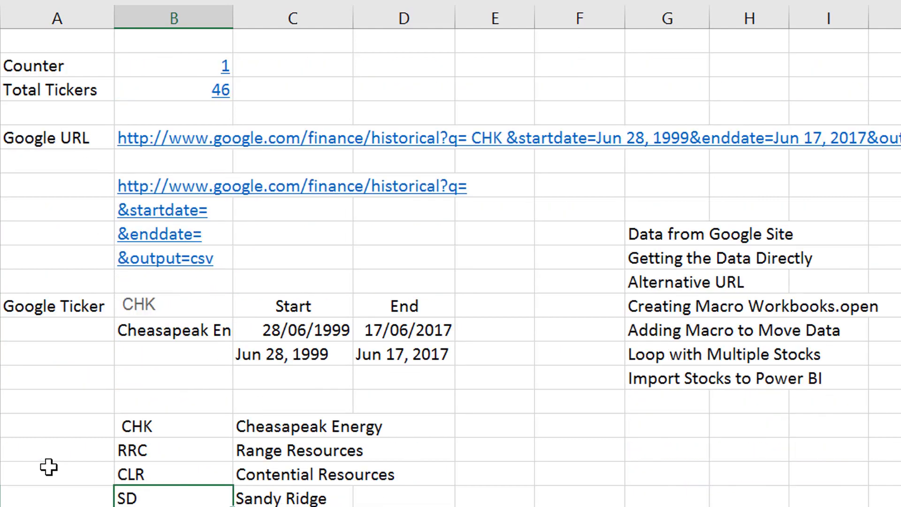
key("Up")
key("Up")
key("Up")
key("Right")
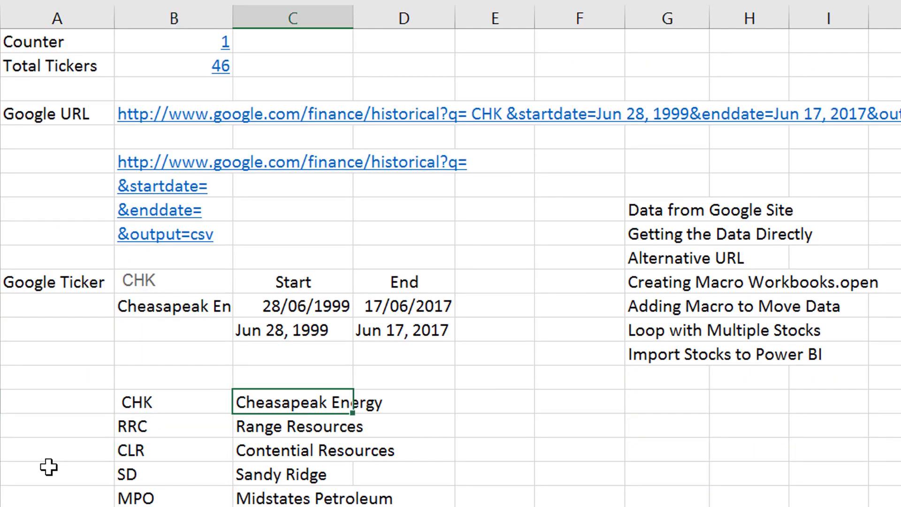
key("Up")
key("Up")
key("Up")
key("Up")
key("Up")
key("Up")
key("Up")
key("Up")
key("Up")
key("Up")
key("Up")
key("Up")
key("Up")
key("Up")
key("Up")
key("Up")
key("Up")
key("Up")
key("Up")
key("Up")
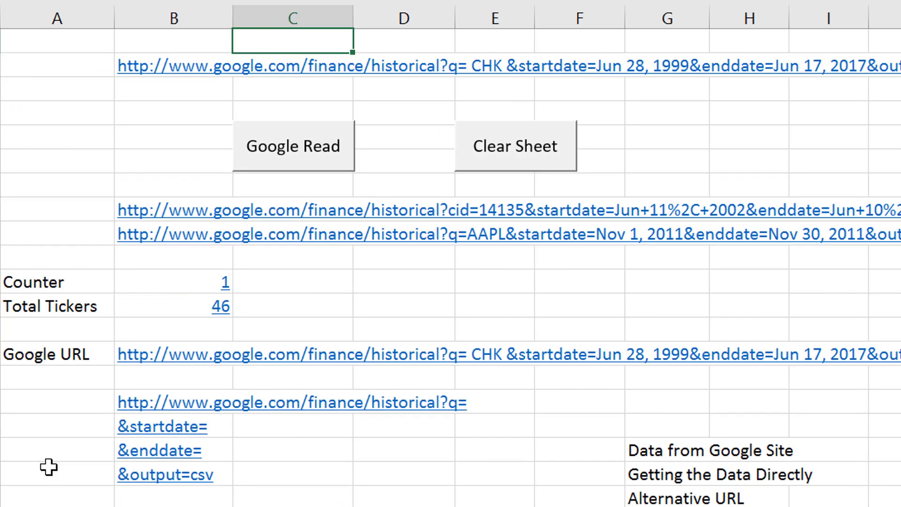
key("Down")
key("Down")
key("Up")
key("Down")
key("Down")
key("Down")
key("Down")
key("Down")
key("Down")
key("Down")
key("Down")
key("Down")
key("Down")
key("Down")
key("Down")
key("Down")
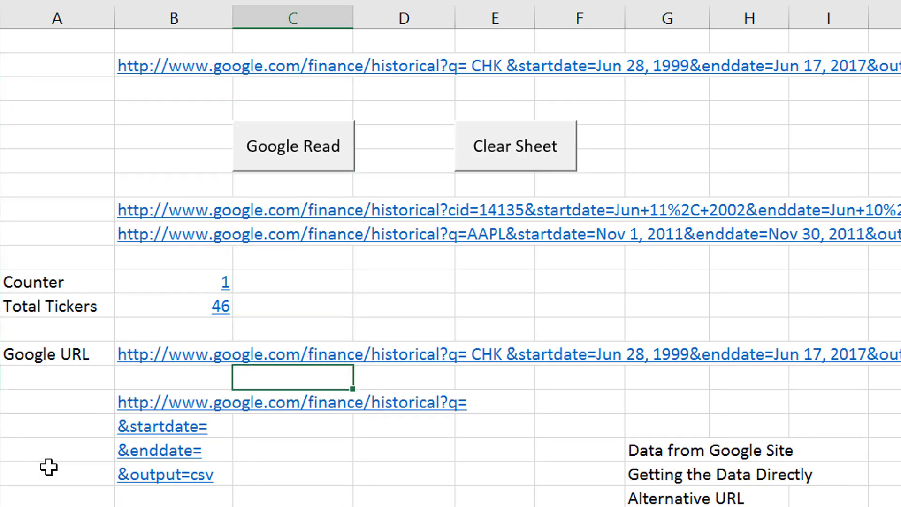
key("Down")
key("Left")
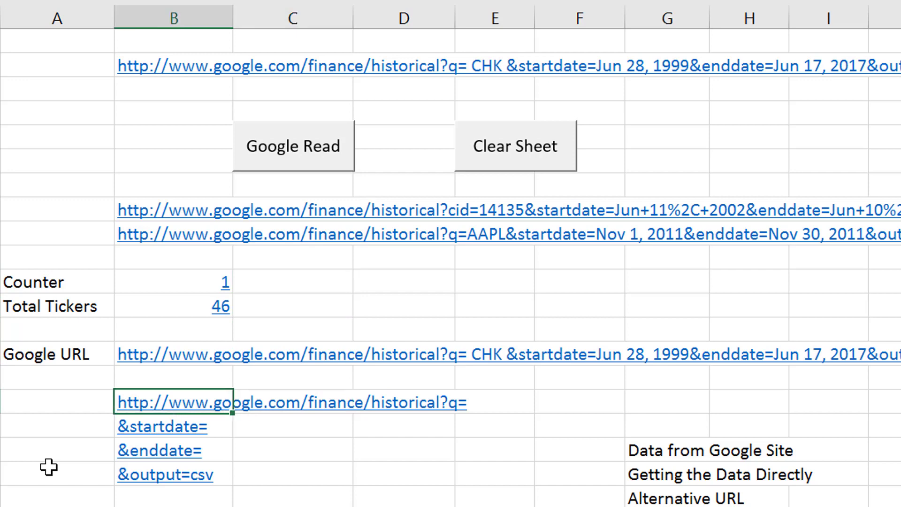
key("Down")
key("Down")
key("Down")
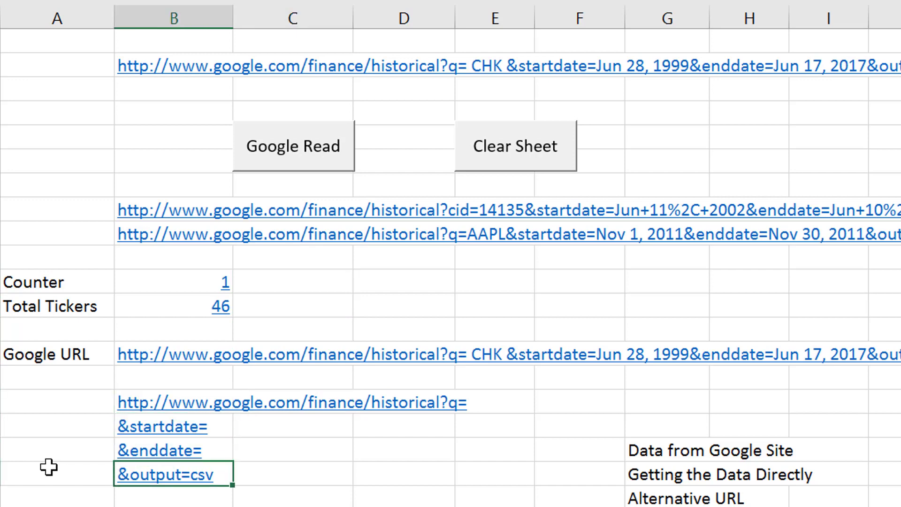
key("Up")
key("Up")
key("Up")
key("Up")
key("Up")
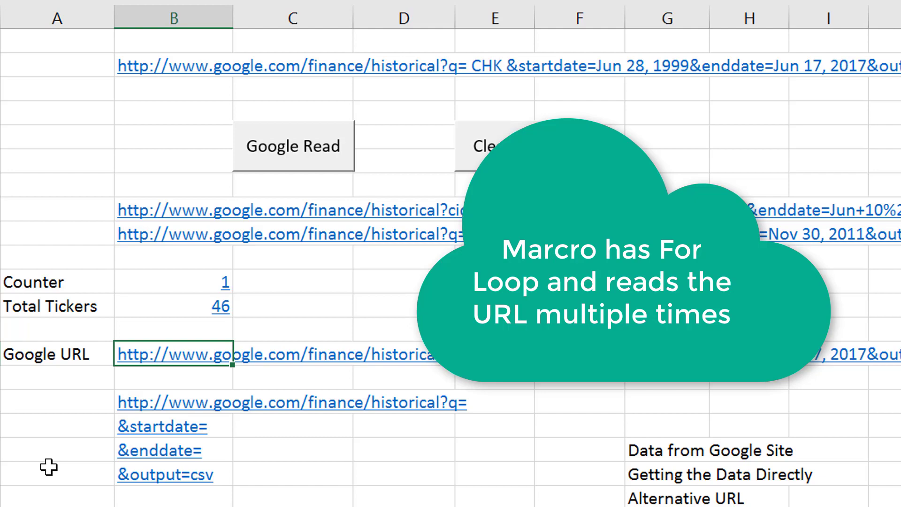
Step: Browse the ticker price sheets, including RRC, CVX, TOT, BP, CWEI, CPE, LPI and OAS
key("ctrl+Page_Up")
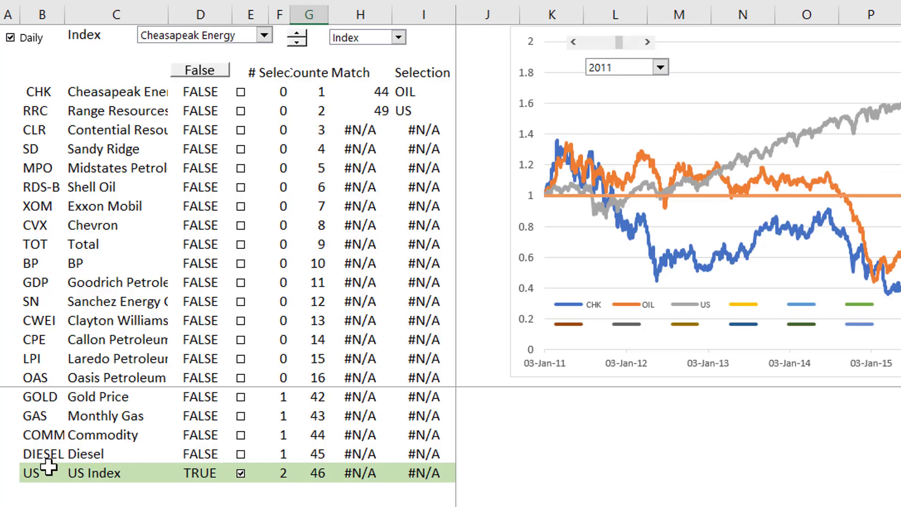
scroll(48, 466, "up", 4)
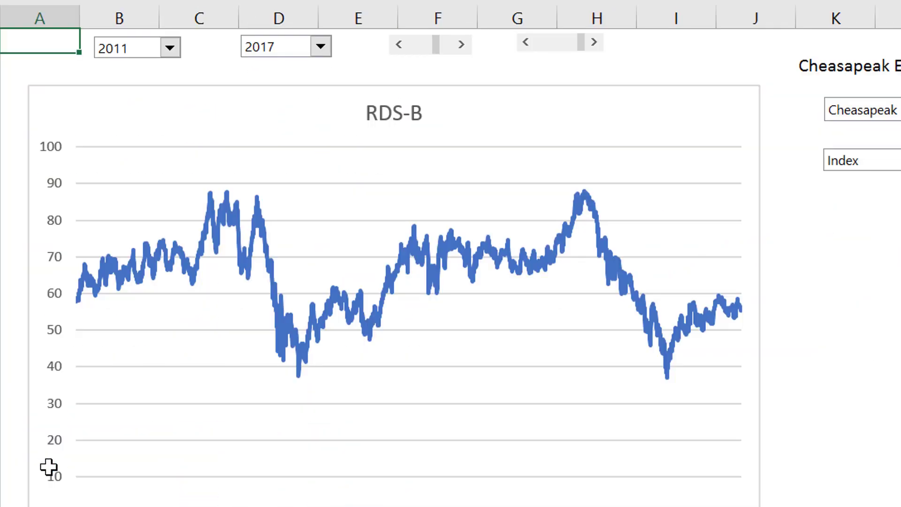
key("ctrl+Page_Up")
key("ctrl+Page_Up")
key("ctrl+Page_Up")
key("ctrl+Page_Up")
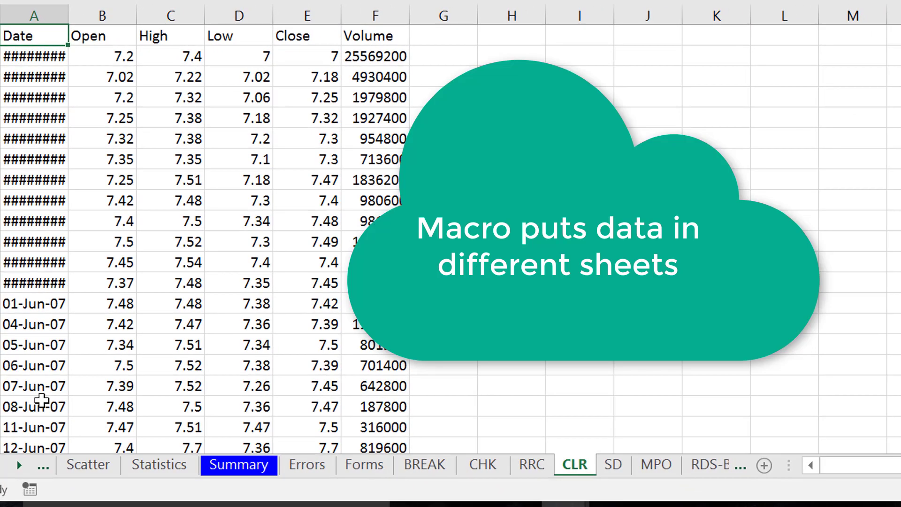
key("ctrl+Page_Up")
key("ctrl+Page_Down")
key("ctrl+Page_Down")
key("ctrl+Page_Down")
key("ctrl+Page_Down")
key("ctrl+Page_Down")
key("ctrl+Page_Down")
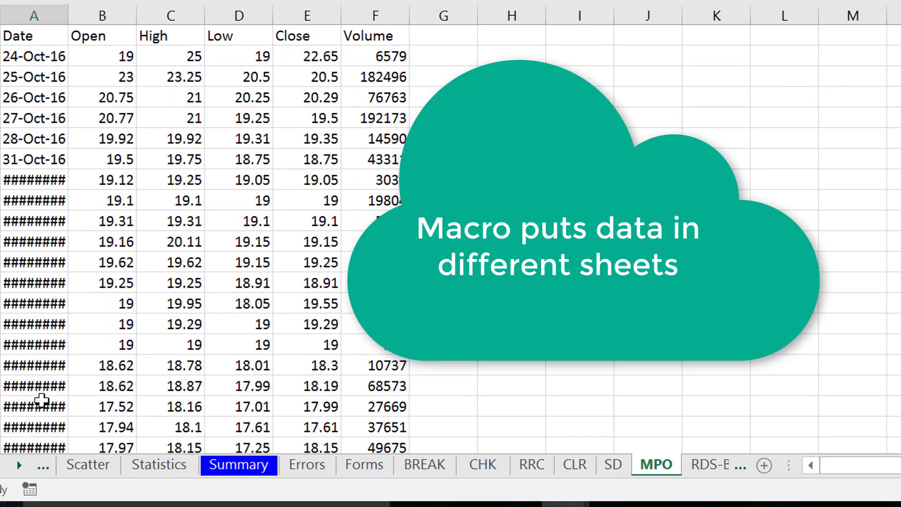
key("ctrl+Page_Down")
key("ctrl+Page_Down")
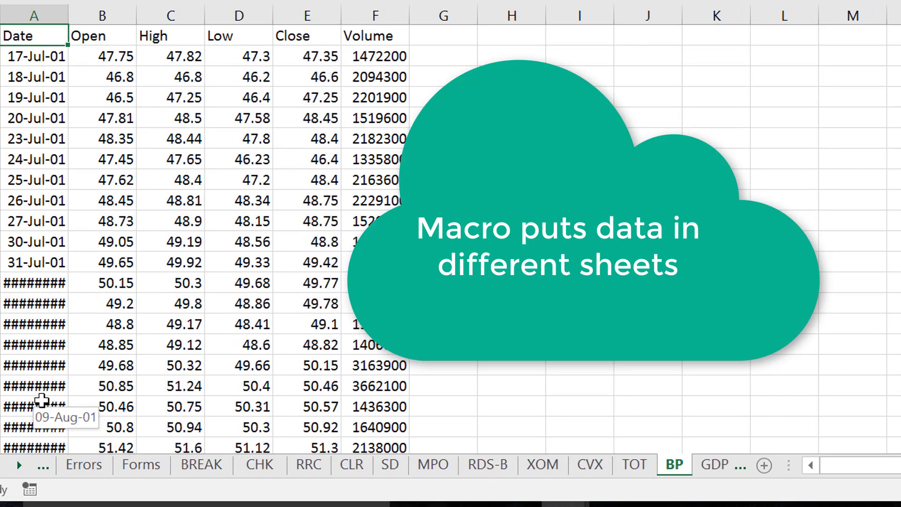
key("ctrl+Page_Up")
key("ctrl+Page_Down")
key("ctrl+Page_Up")
key("ctrl+Page_Down")
key("ctrl+Page_Down")
key("ctrl+Page_Down")
key("ctrl+Page_Down")
key("ctrl+Page_Down")
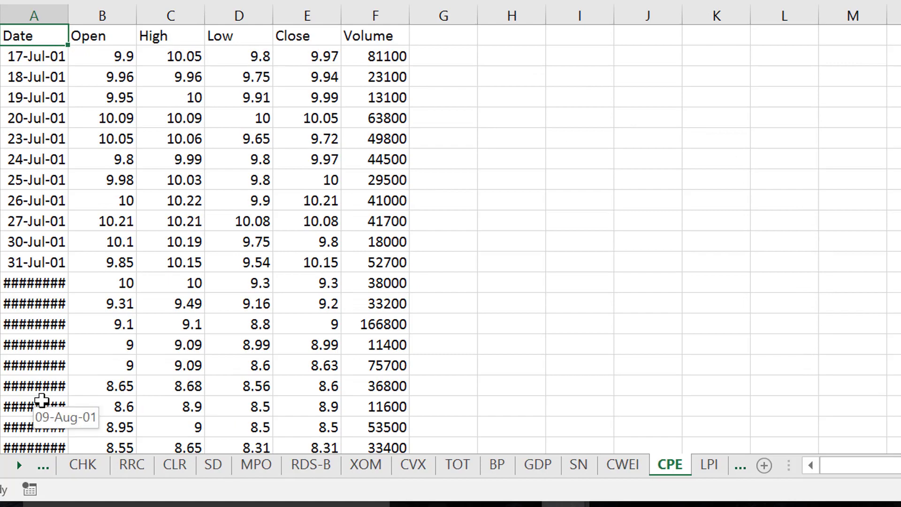
key("ctrl+Page_Up")
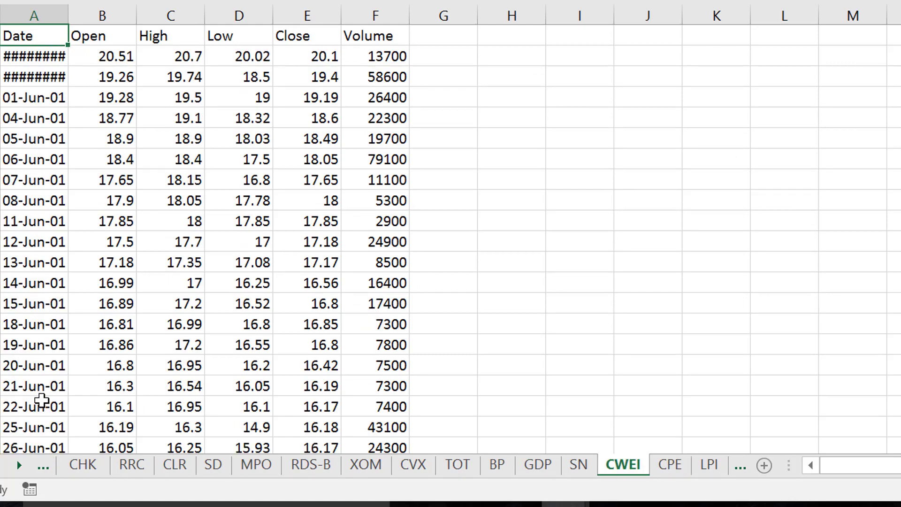
key("ctrl+Page_Down")
key("ctrl+Page_Down")
key("ctrl+Page_Down")
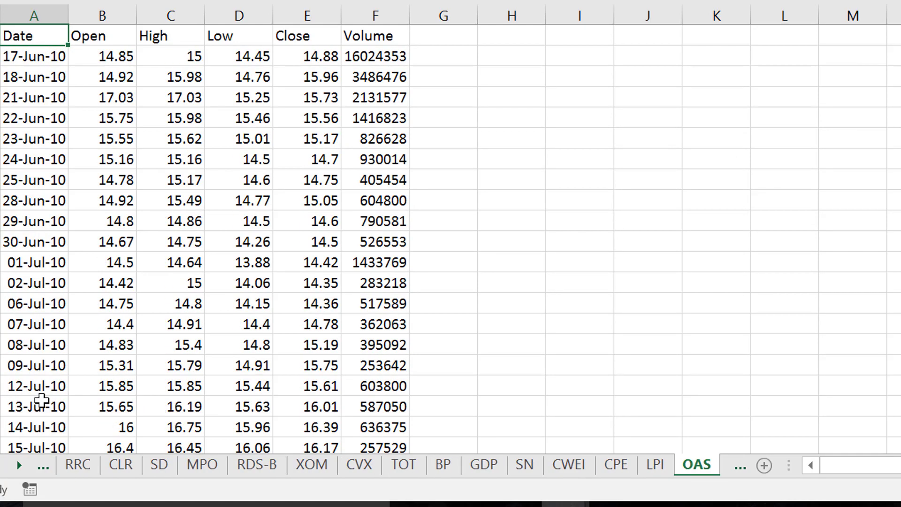
key("ctrl+Page_Down")
key("ctrl+Page_Down")
key("ctrl+Page_Up")
key("ctrl+Page_Up")
key("ctrl+Page_Up")
key("ctrl+Page_Up")
Step: Go to the CHK sheet and insert a new blank worksheet before it
key("ctrl+Page_Up")
key("ctrl+Page_Up")
key("ctrl+Page_Up")
key("ctrl+Page_Up")
key("ctrl+Page_Up")
key("ctrl+Page_Up")
key("ctrl+Page_Up")
key("ctrl+Page_Up")
key("ctrl+Page_Up")
key("ctrl+Page_Up")
key("ctrl+Page_Up")
key("ctrl+Page_Up")
key("ctrl+Page_Up")
key("ctrl+Page_Up")
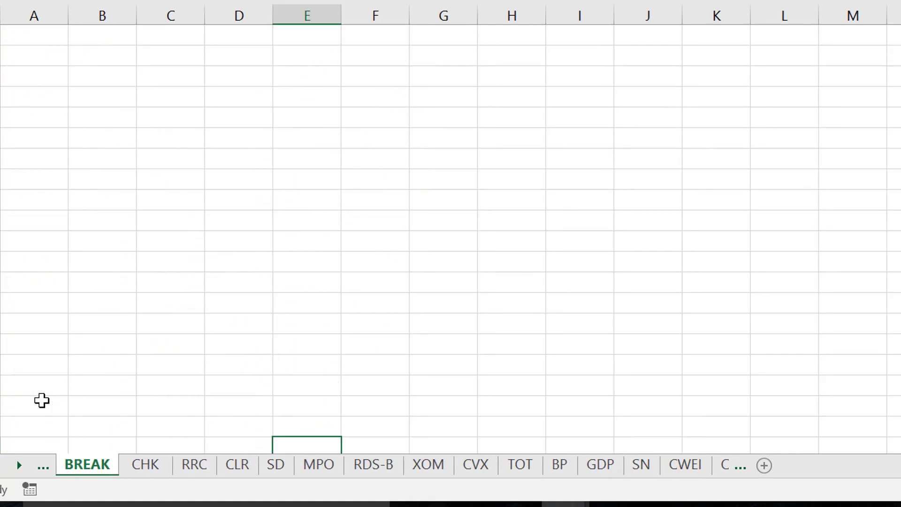
key("ctrl+Page_Up")
key("ctrl+Page_Up")
key("ctrl+Page_Up")
key("ctrl+Page_Up")
key("ctrl+Page_Up")
key("ctrl+Page_Down")
key("ctrl+Page_Down")
key("ctrl+Page_Down")
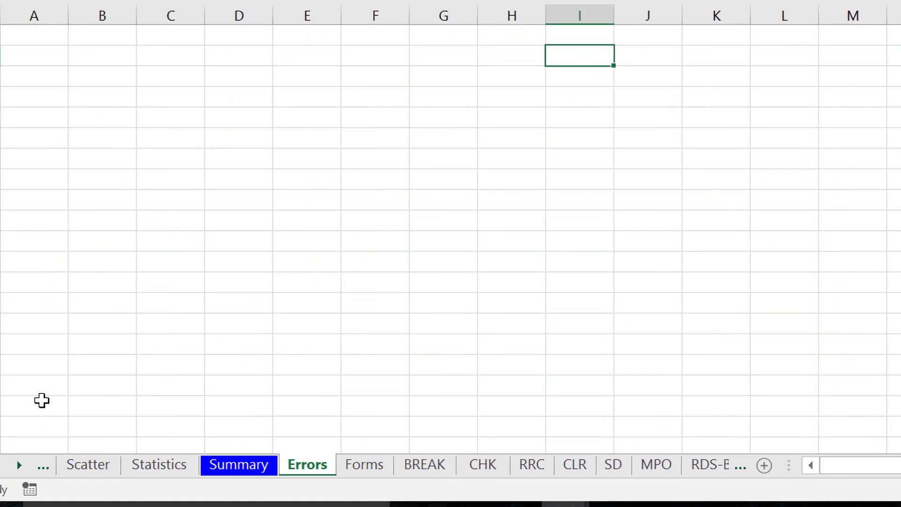
key("ctrl+Page_Down")
key("ctrl+Page_Down")
key("ctrl+Page_Down")
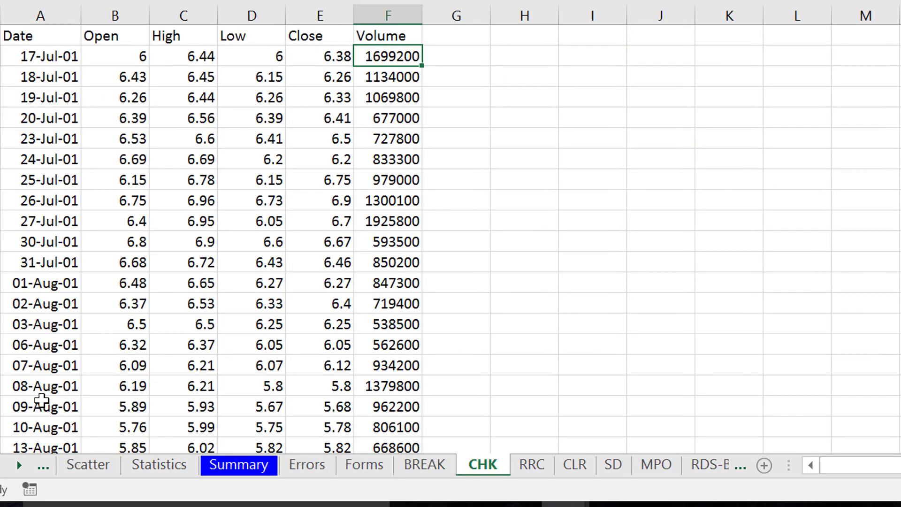
key("shift+F11")
key("Down")
Step: Enter CHK as the ticker in B2 and paste the CHK Date column into column B from B4
key("Right")
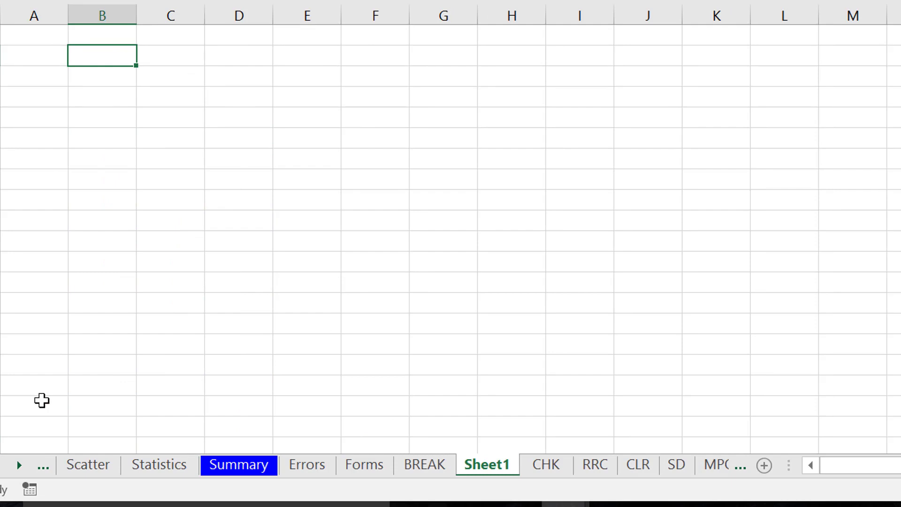
type("CH")
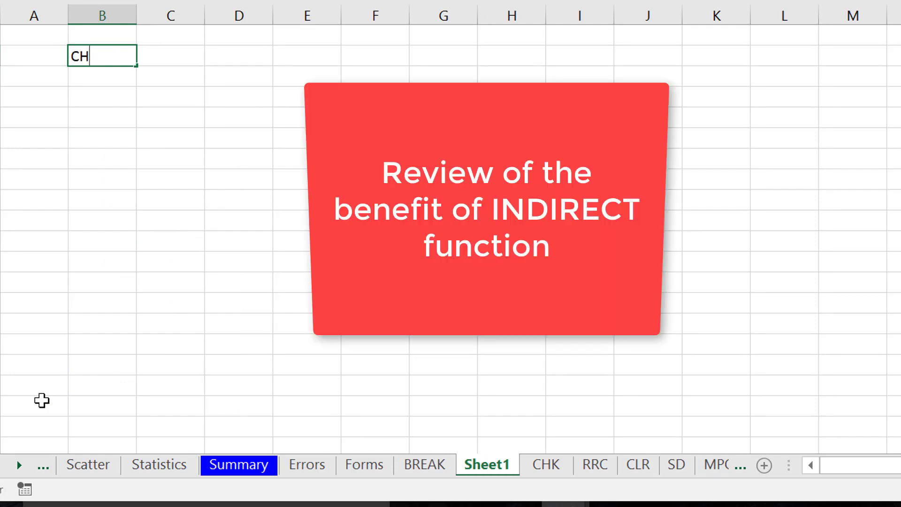
key("Return")
key("ctrl+Page_Down")
key("ctrl+Page_Down")
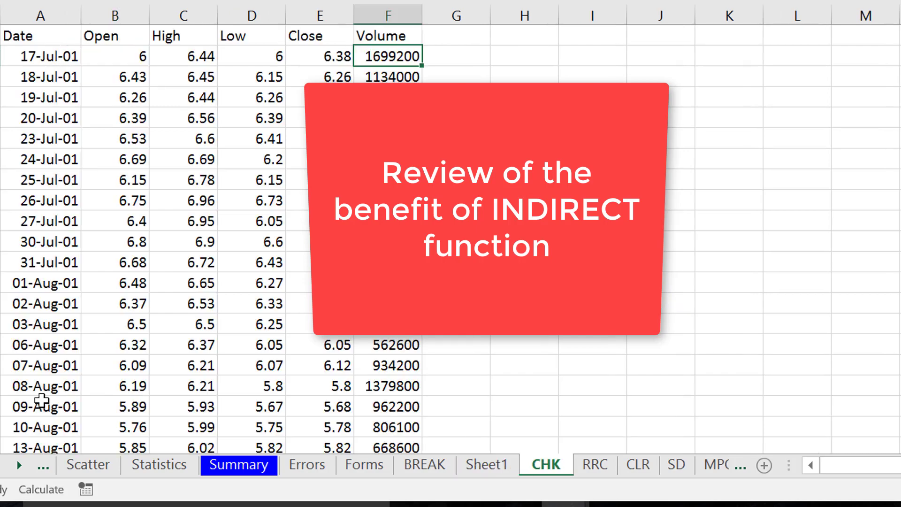
key("Down")
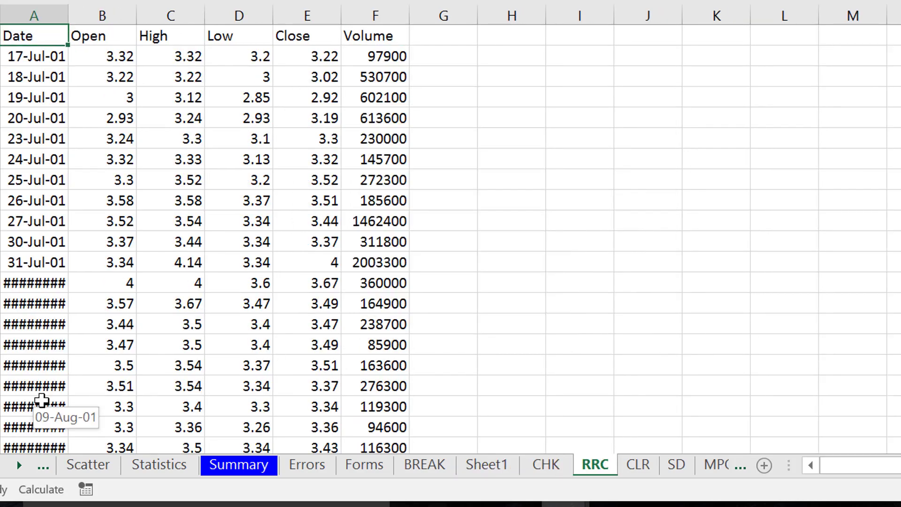
key("ctrl+shift+Down")
key("ctrl+c")
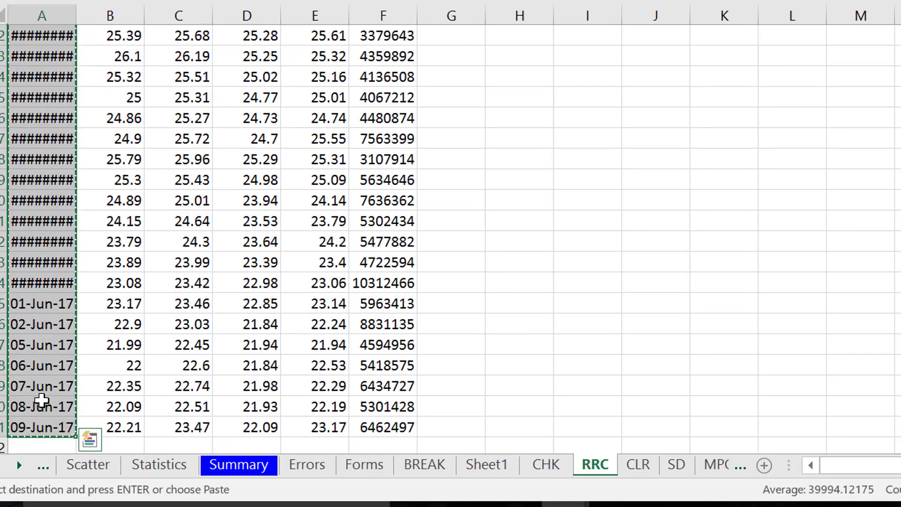
key("ctrl+Page_Up")
key("ctrl+Page_Up")
key("Down")
key("Up")
key("ctrl+v")
Step: Abandon a LOOKUP attempt in C4 and start =LOOKUP(B5, in C5 instead
key("Right")
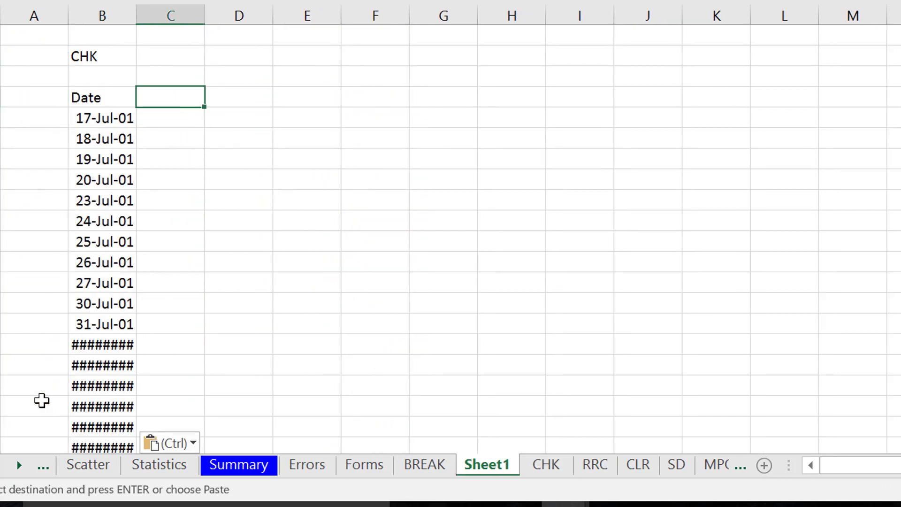
key("Right")
key("Left")
type("=;")
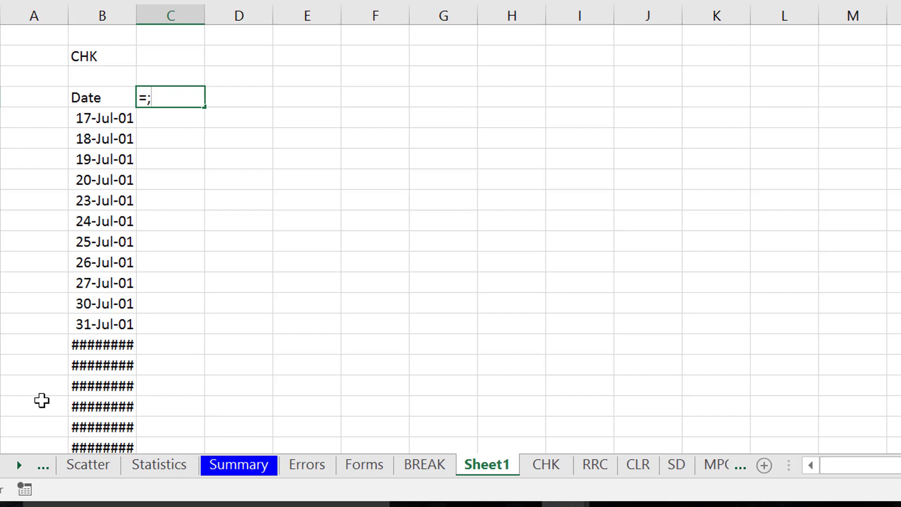
type("lo")
key("BackSpace")
type("oo")
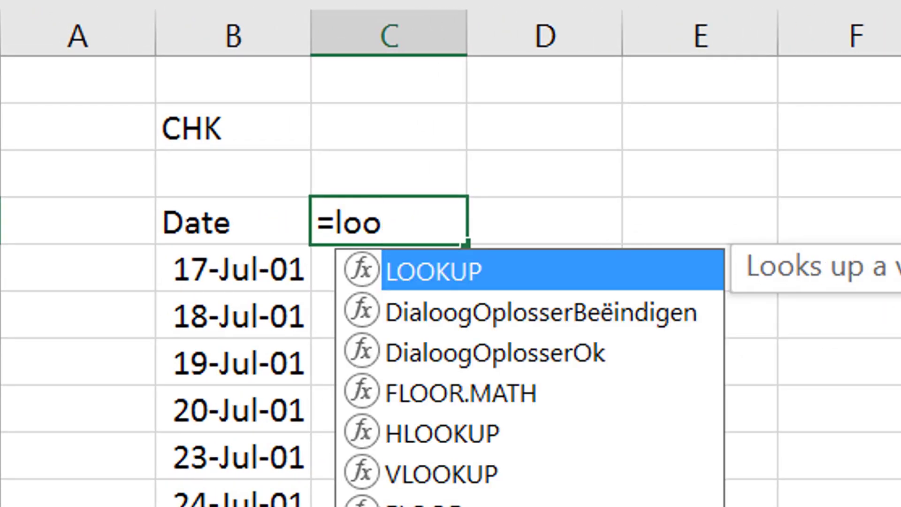
key("Tab")
left_click(233, 221)
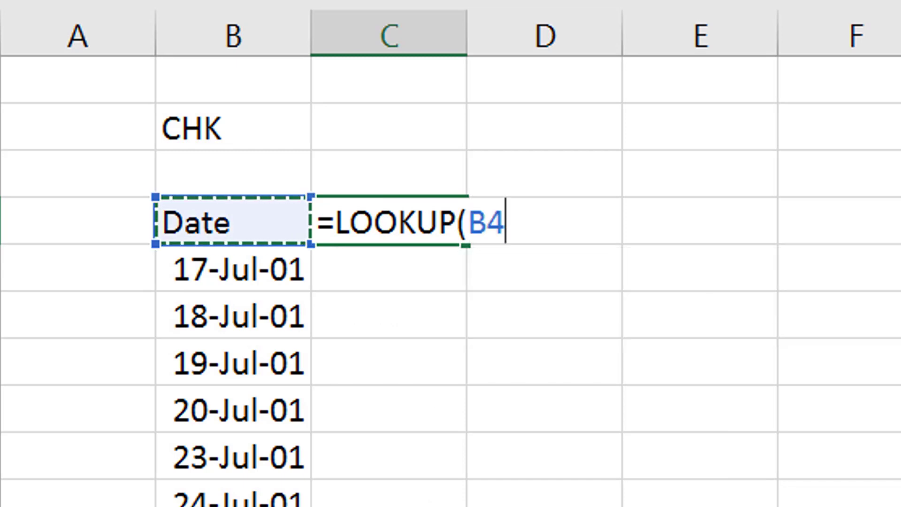
key("Escape")
left_click(388, 267)
type("=loo")
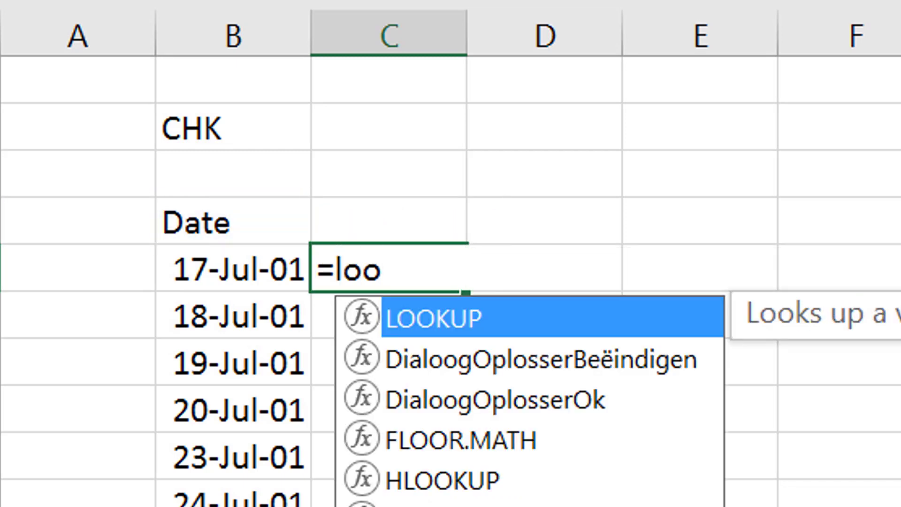
key("Tab")
left_click(233, 268)
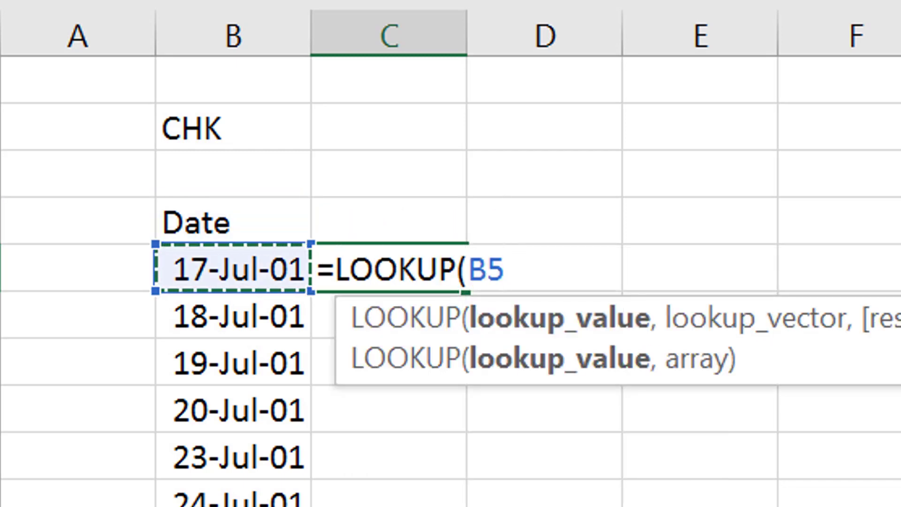
type(",")
Step: Point the lookup at CHK's Date column A and Close column E, and commit it
left_click(51, 503)
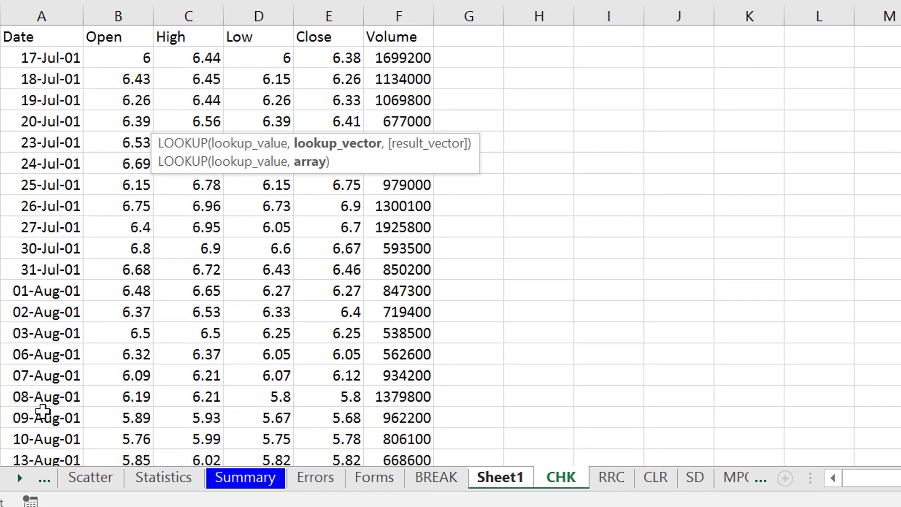
left_click(36, 14)
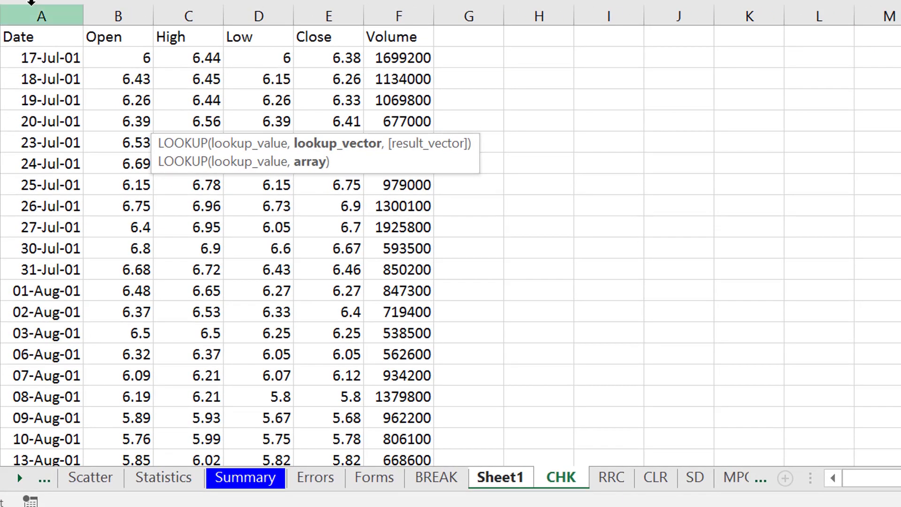
type(",")
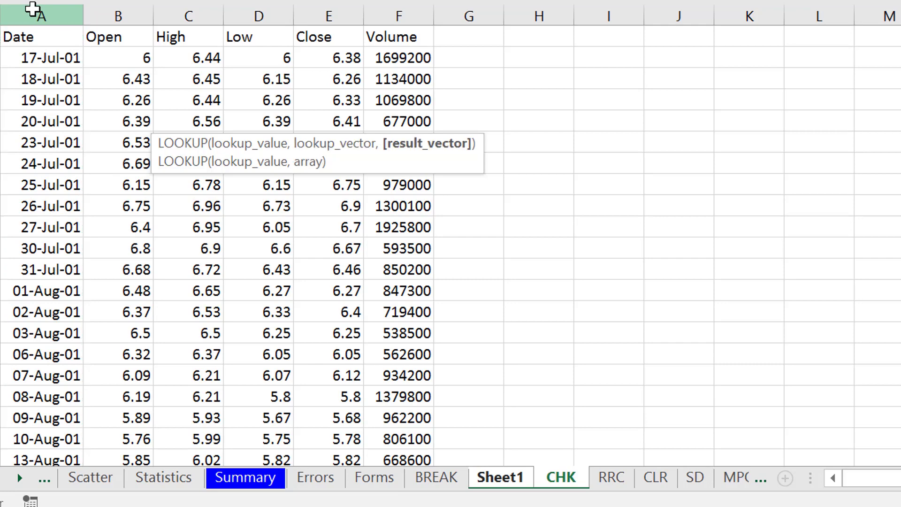
left_click(417, 10)
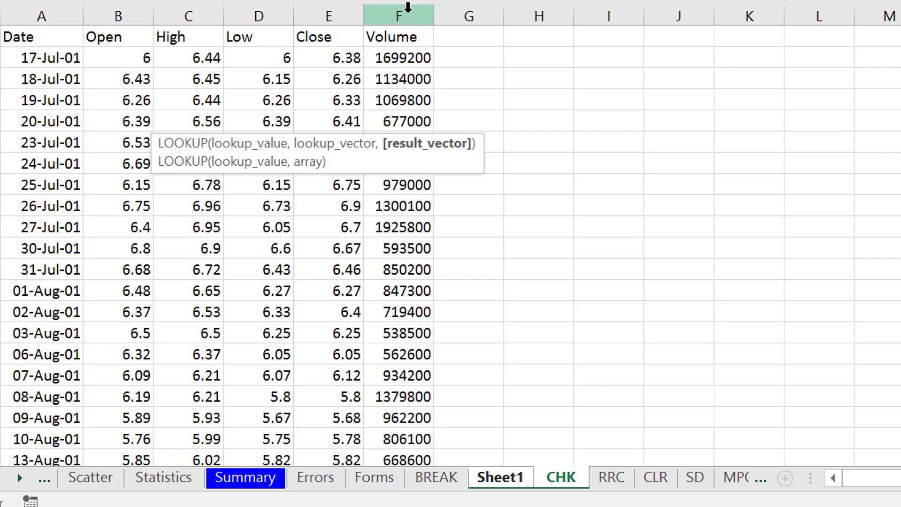
left_click(336, 14)
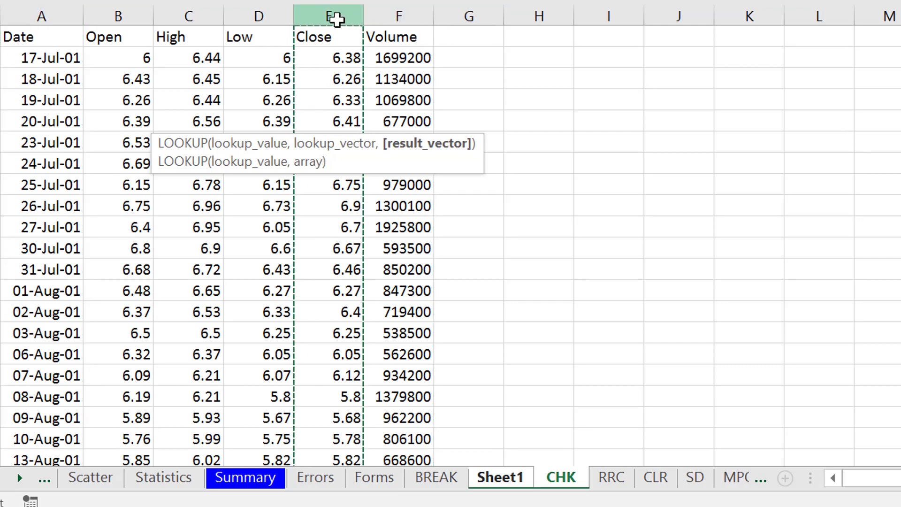
key("Return")
key("Return")
key("Up")
key("Up")
key("F2")
key("Left")
key("Left")
key("Left")
key("Left")
key("Left")
key("Left")
key("Left")
key("Left")
key("Left")
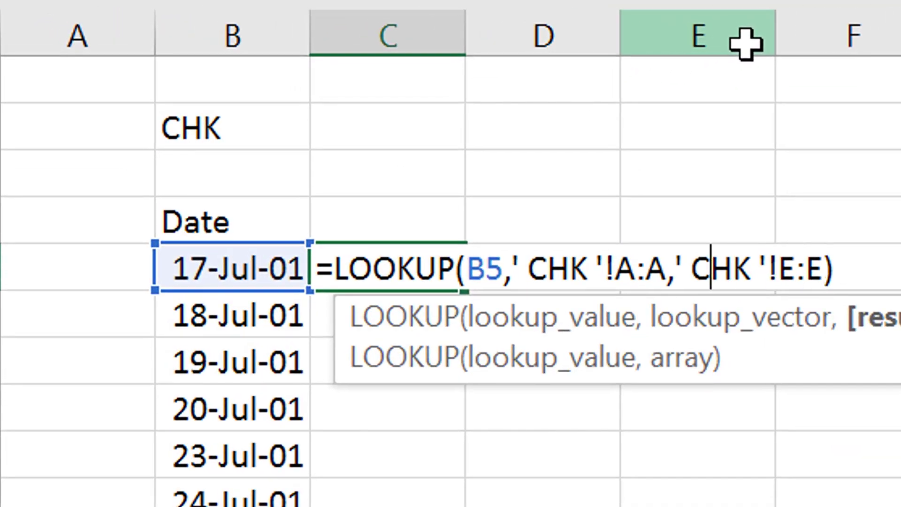
Step: Reopen C5's formula, delete the hard-coded sheet references and insert INDIRECT
key("Left")
key("Left")
key("Left")
key("Left")
key("Left")
key("Left")
key("Left")
key("Left")
key("Left")
key("Right")
key("Escape")
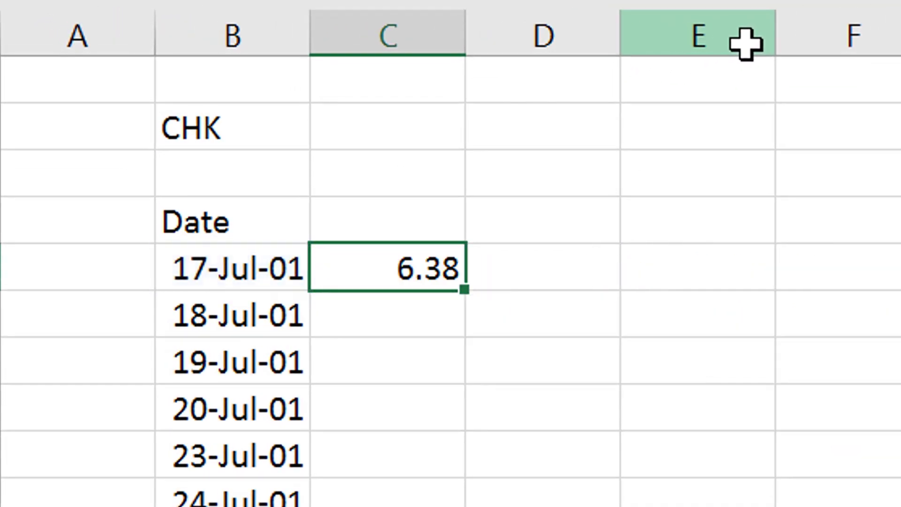
key("F2")
key("BackSpace")
key("BackSpace")
key("BackSpace")
key("BackSpace")
key("BackSpace")
key("BackSpace")
key("BackSpace")
key("BackSpace")
key("BackSpace")
key("BackSpace")
key("BackSpace")
key("BackSpace")
key("BackSpace")
key("BackSpace")
key("BackSpace")
key("BackSpace")
key("BackSpace")
key("BackSpace")
key("BackSpace")
key("BackSpace")
key("BackSpace")
key("BackSpace")
key("BackSpace")
key("BackSpace")
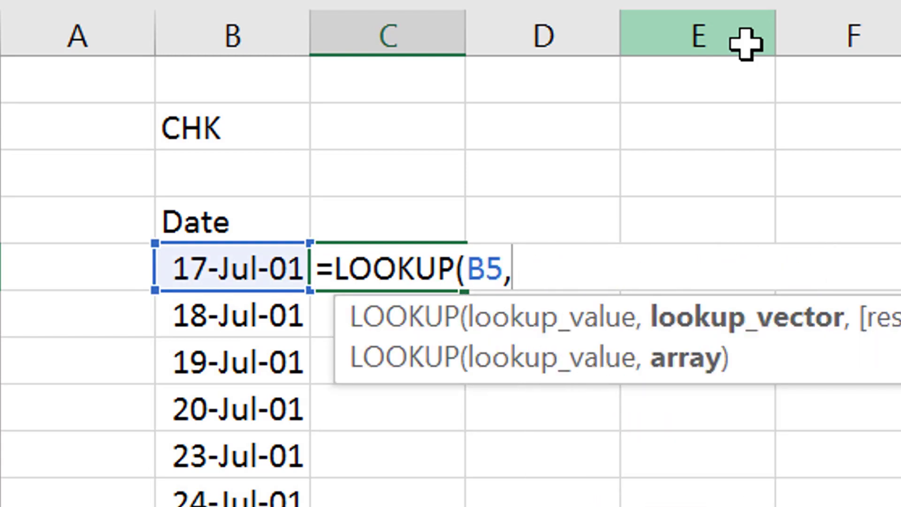
type("in")
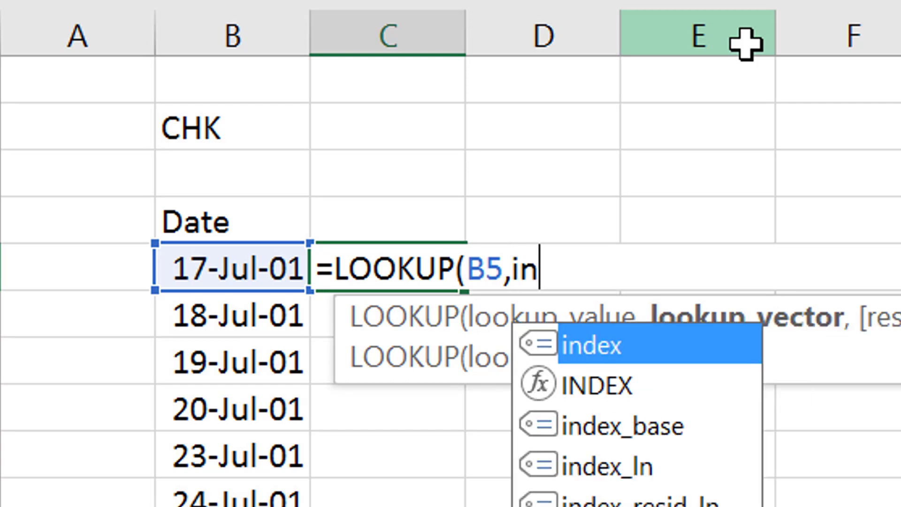
key("Down")
key("Down")
key("Down")
key("Down")
key("Down")
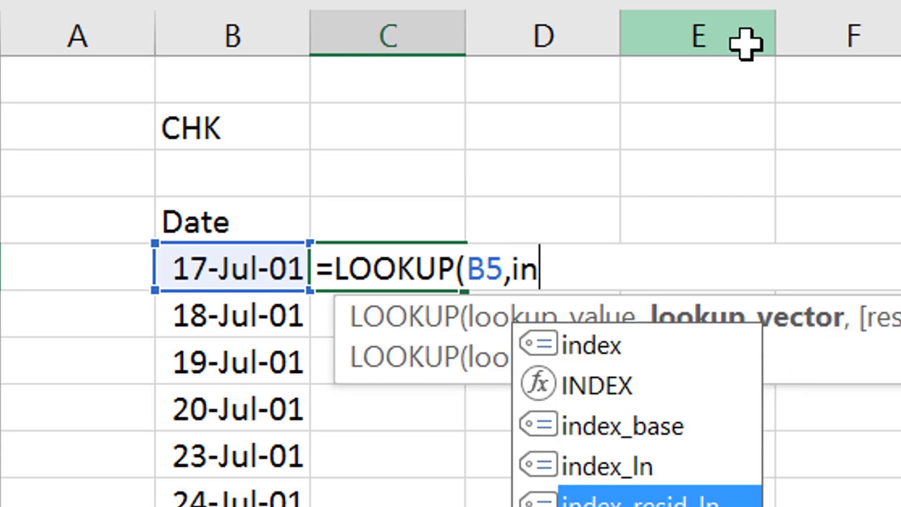
key("Tab")
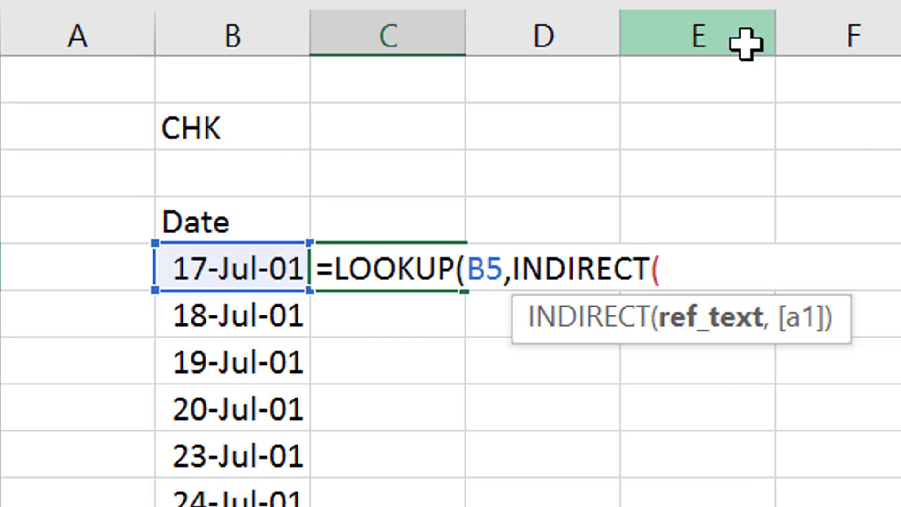
Step: Build the lookup range as INDIRECT("'"&B$2&"'!A:A") and begin a second INDIRECT
type("\"")
key("BackSpace")
type("\"'\"&")
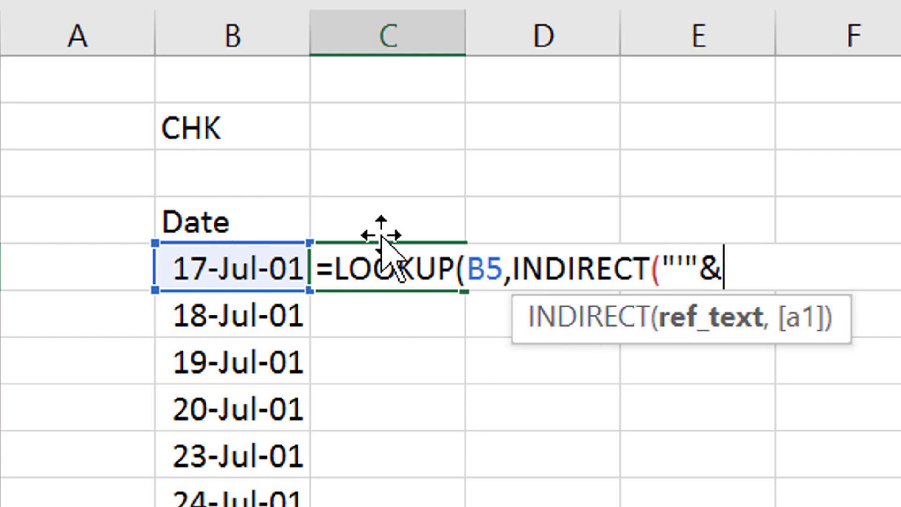
left_click(190, 129)
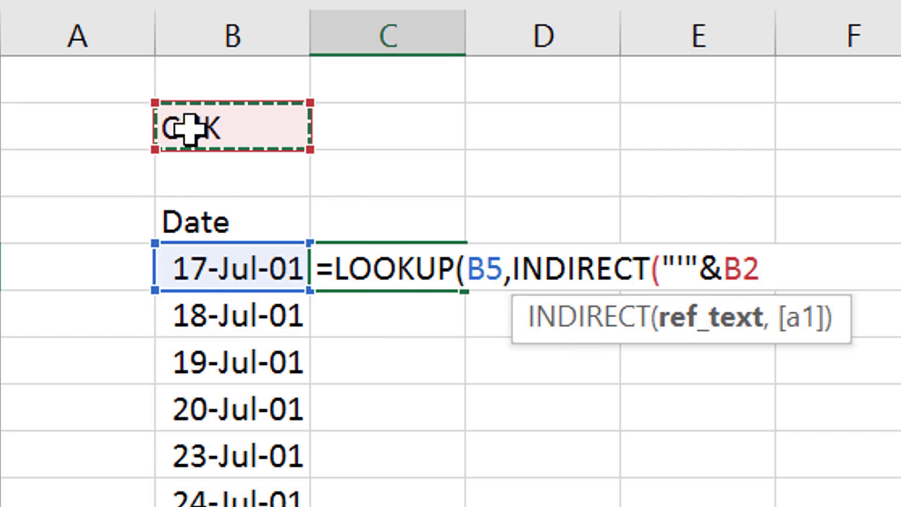
key("F4")
key("F4")
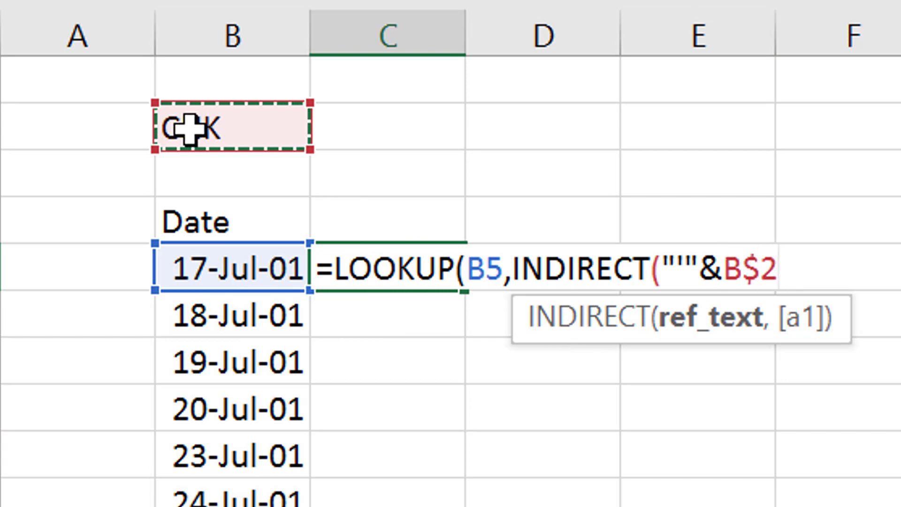
type(",")
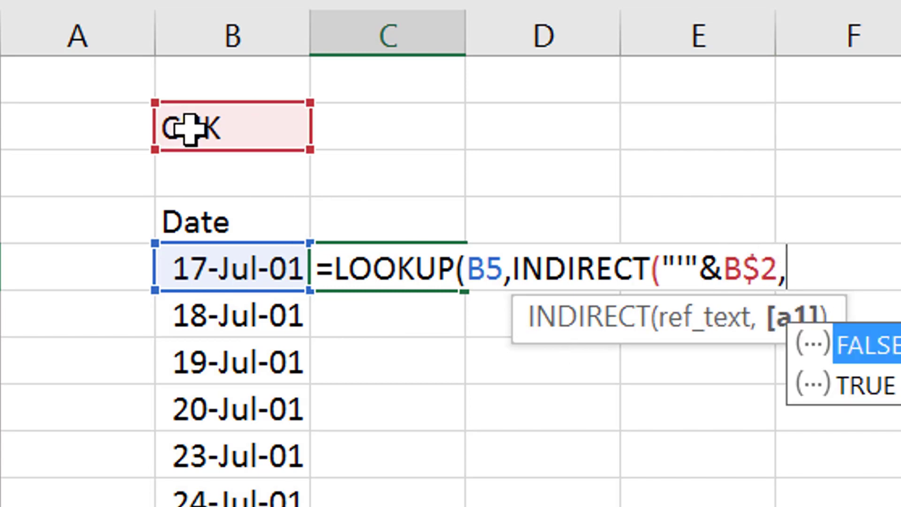
key("BackSpace")
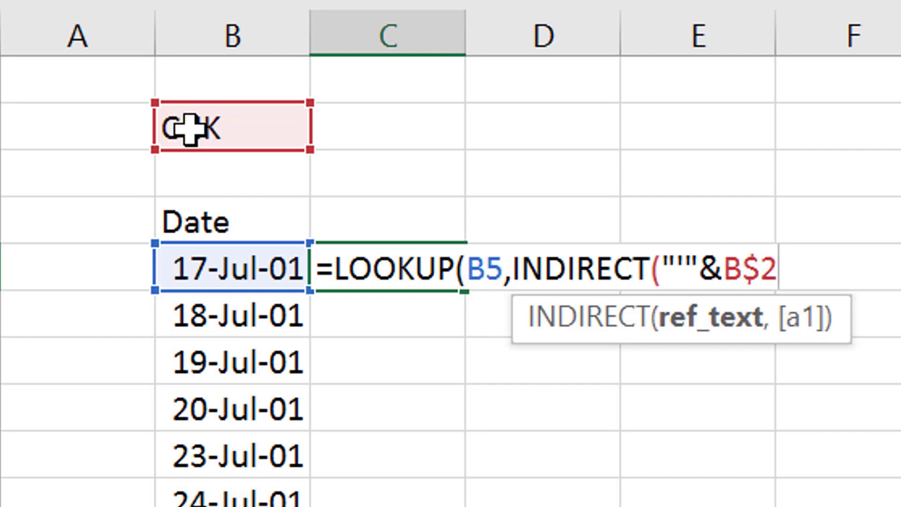
type("&\"")
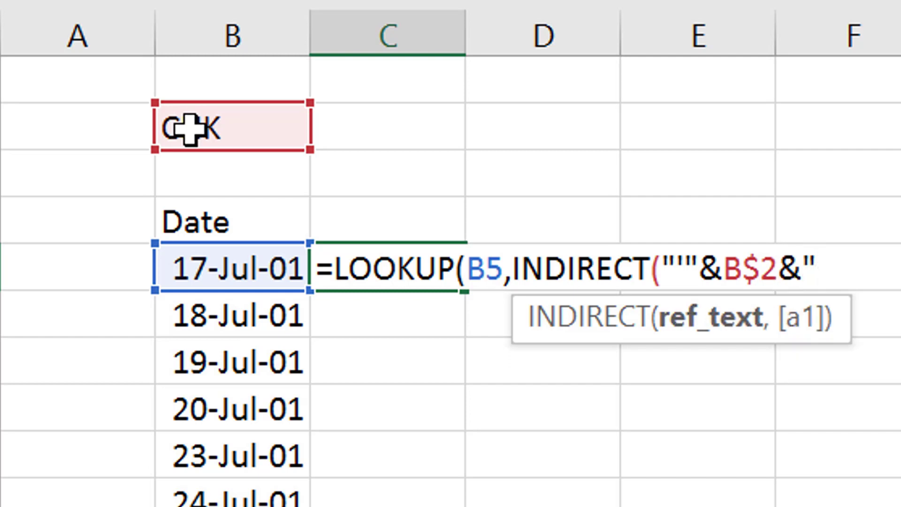
type("'!A:A")
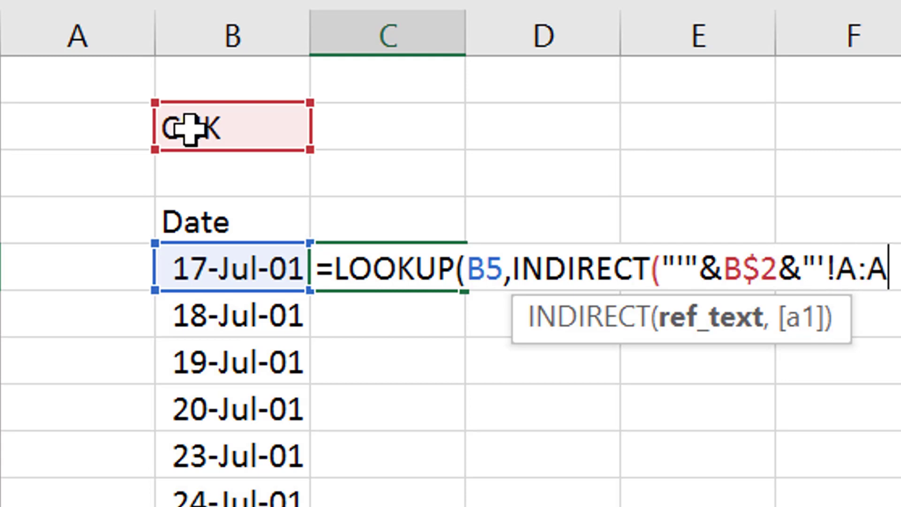
type("\"),in")
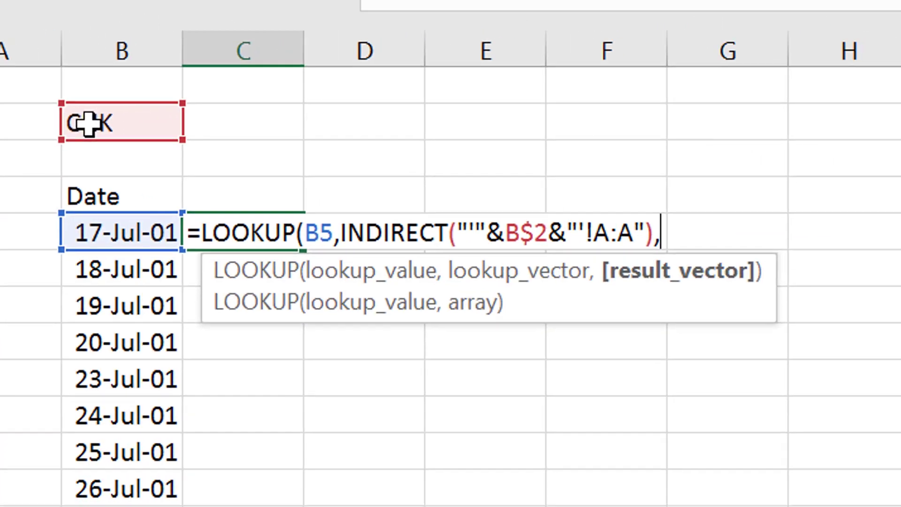
type("d")
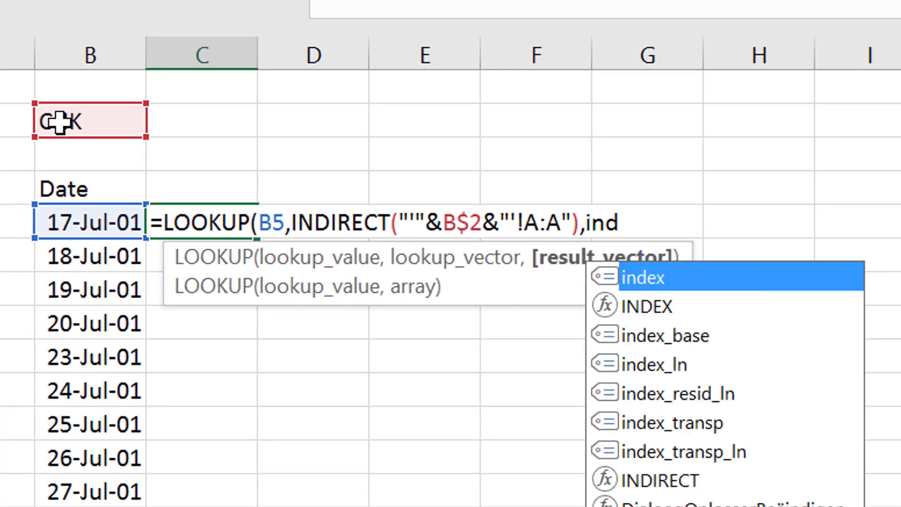
type("ir")
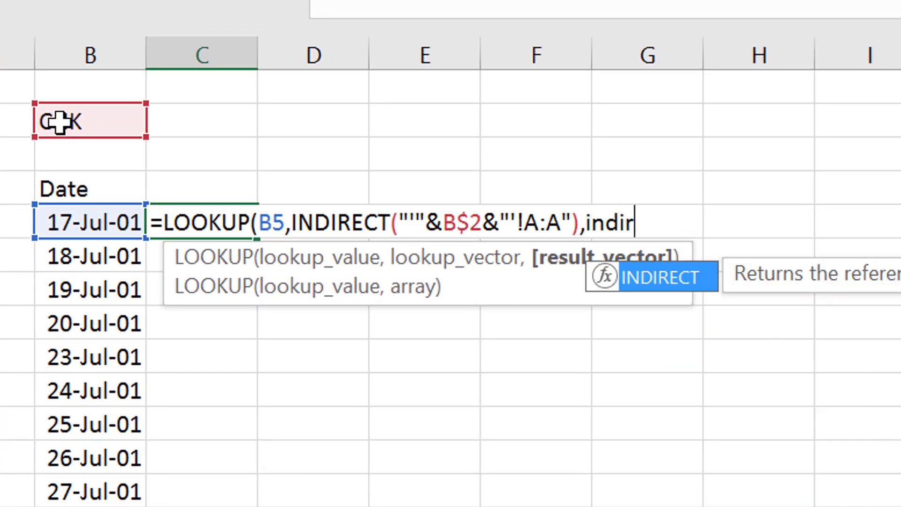
Step: Finish the result vector as INDIRECT("'"&B$2&"'!E:E"), close the brackets and commit C5
key("Tab")
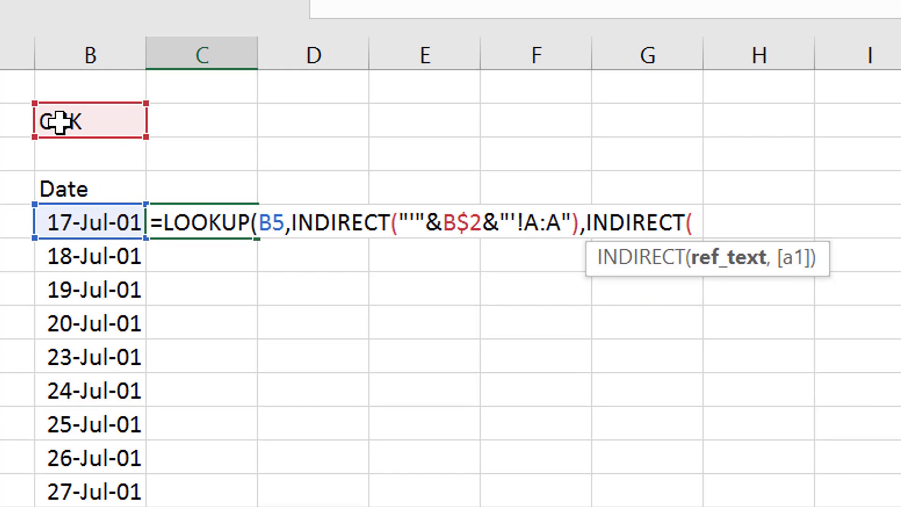
type("\"")
key("BackSpace")
type("'\"&")
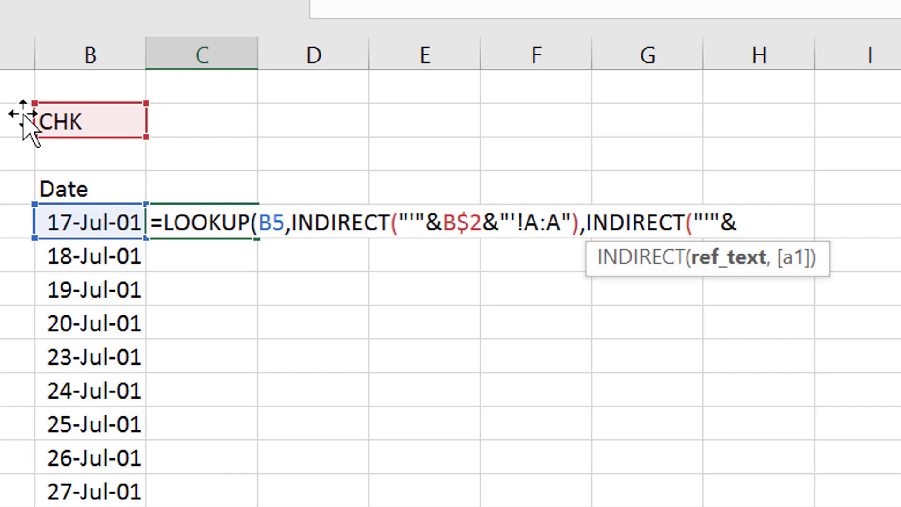
left_click(96, 124)
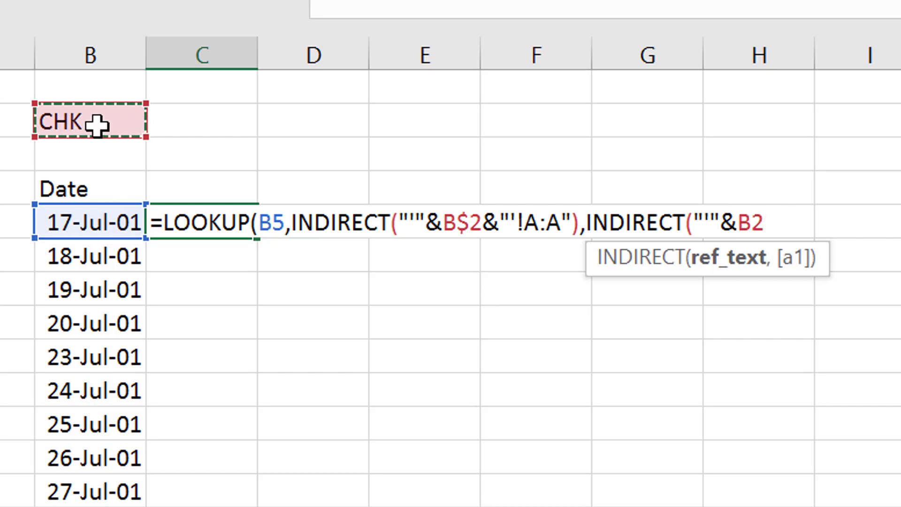
key("F4")
key("F4")
type("&\"'\"!")
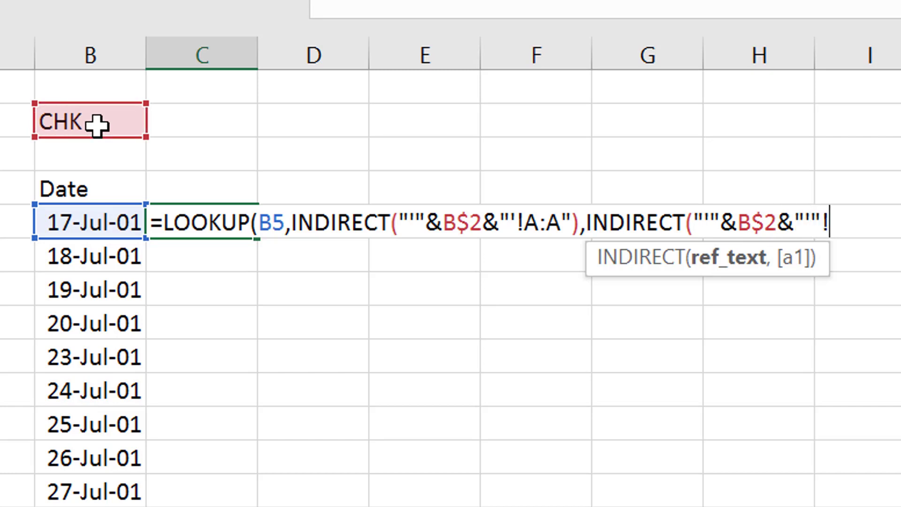
key("BackSpace")
key("BackSpace")
type("!E:E))")
key("Return")
key("Down")
Step: Undo and re-enter the ticker, then change B2 to RRC and recalculate with F9
key("Up")
key("Up")
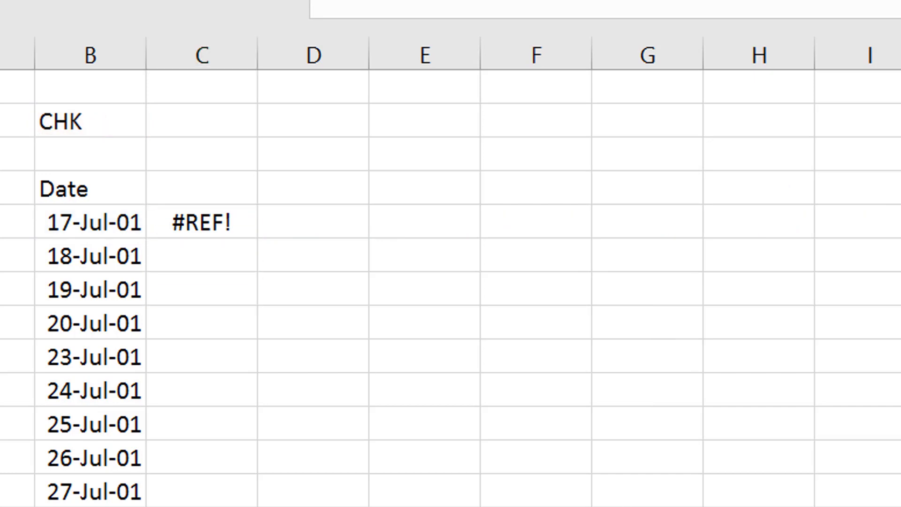
key("ctrl+z")
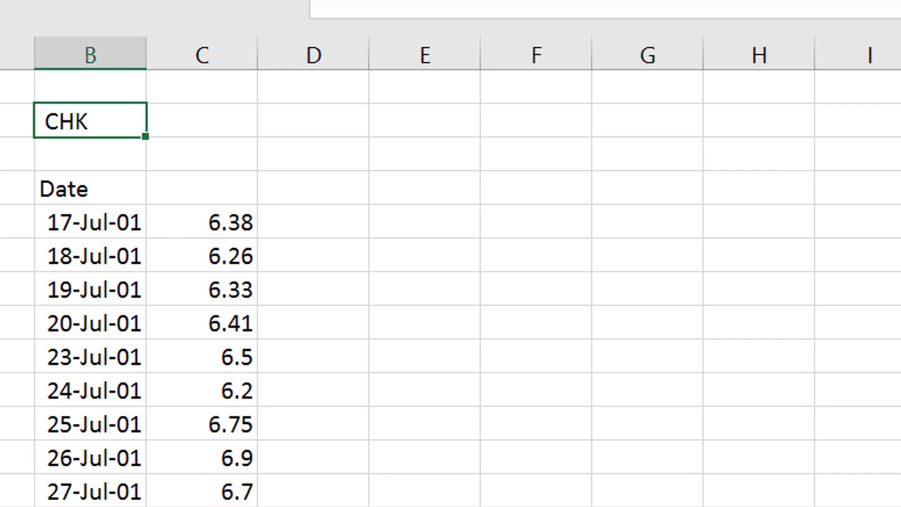
key("End")
key("Return")
key("Down")
key("Down")
key("Right")
key("Up")
key("Up")
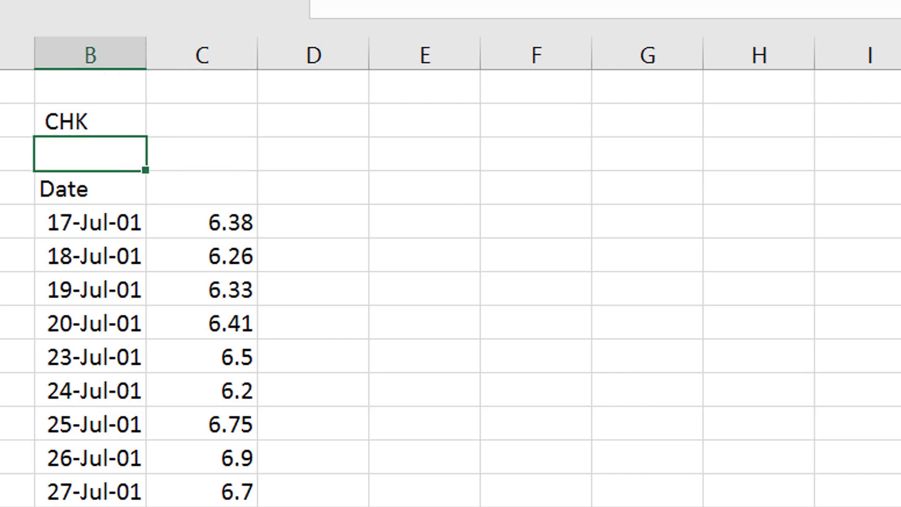
key("Up")
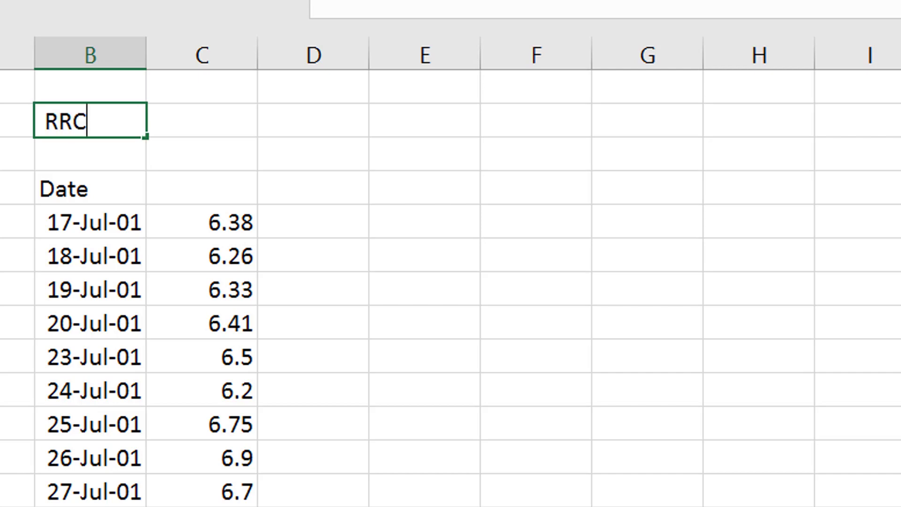
type("RRC")
key("ctrl+Return")
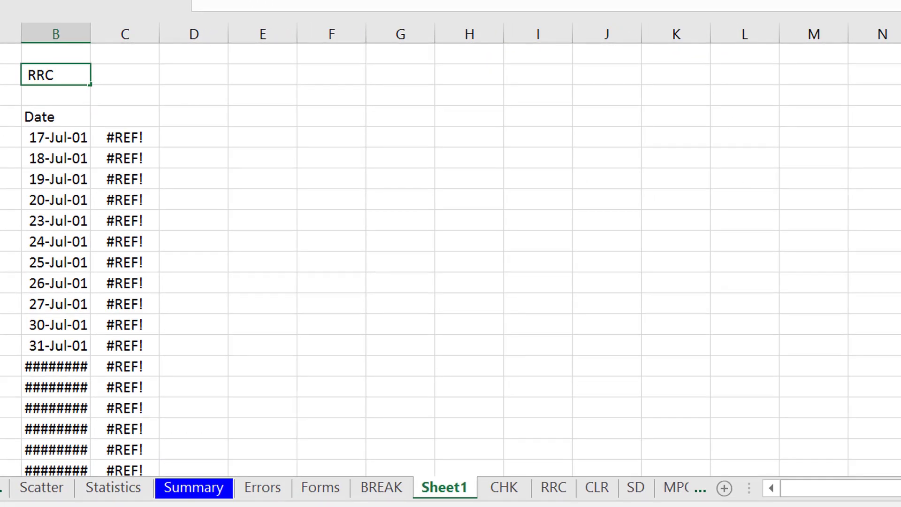
key("Return")
key("Down")
key("Down")
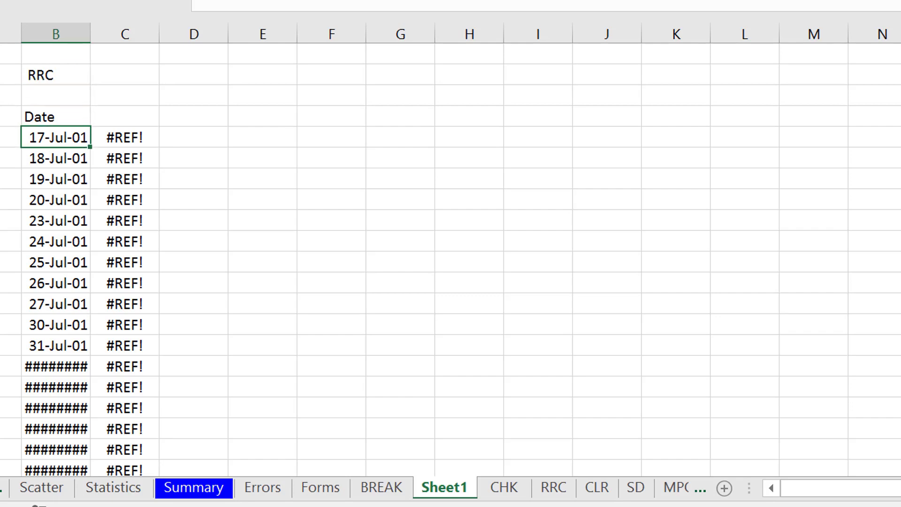
key("F9")
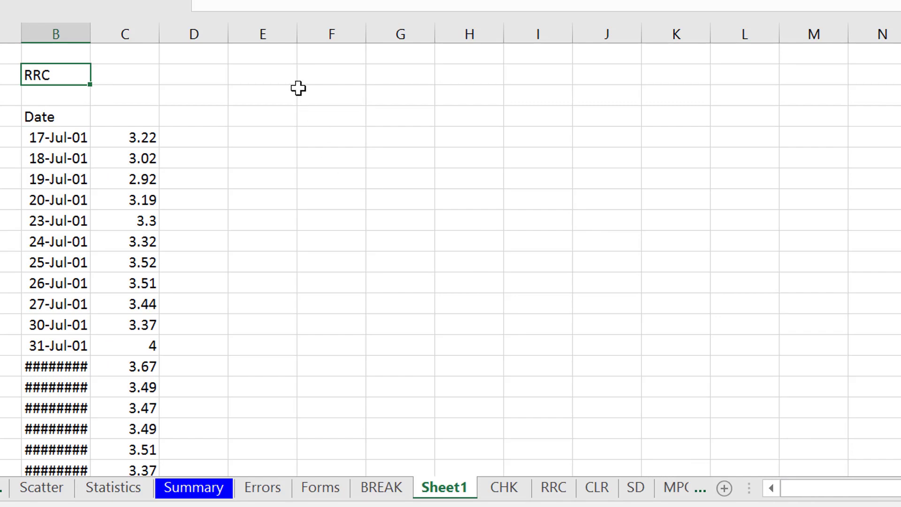
Step: Check the XOM price sheet, then enter XOM as the ticker in B2 on Sheet1
key("ctrl+Page_Down")
key("ctrl+Page_Down")
key("ctrl+Page_Down")
key("ctrl+Page_Down")
key("ctrl+Page_Down")
key("ctrl+Page_Down")
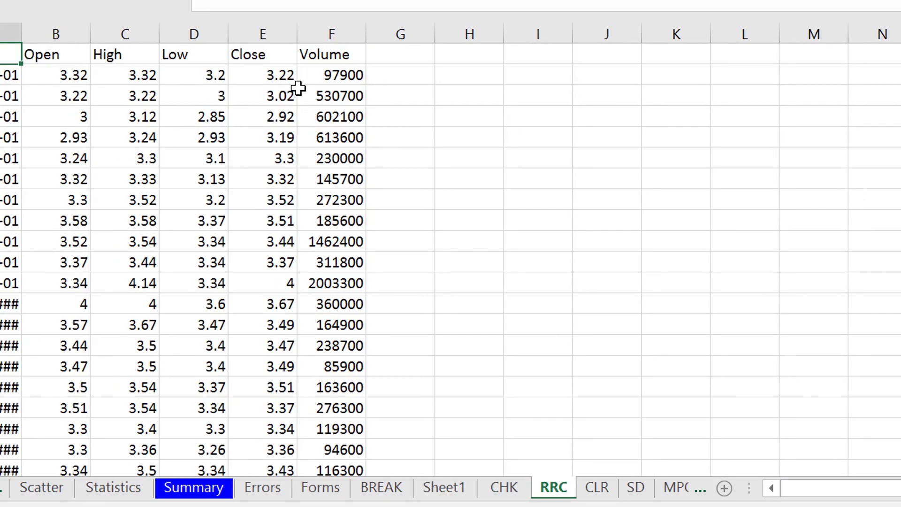
key("ctrl+Page_Down")
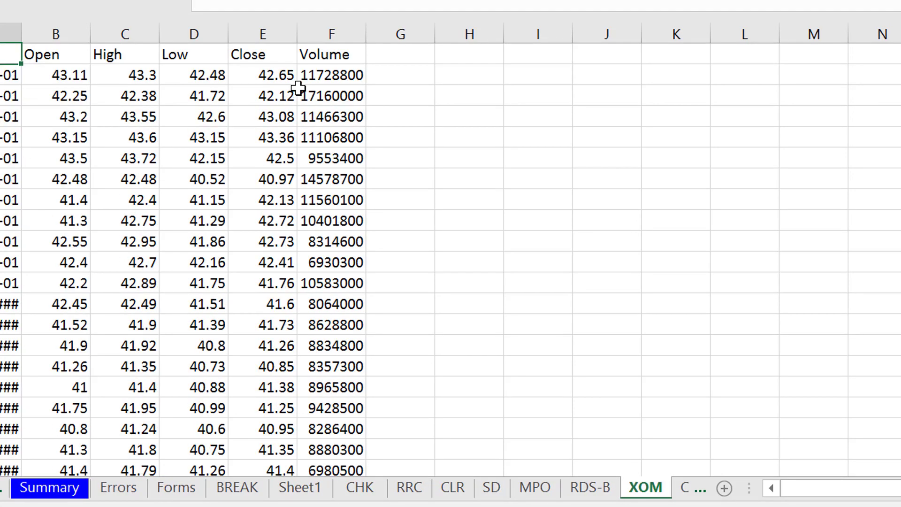
key("ctrl+Page_Up")
key("ctrl+Page_Up")
key("ctrl+Page_Up")
key("ctrl+Page_Up")
key("ctrl+Page_Up")
key("ctrl+Page_Up")
key("ctrl+Page_Up")
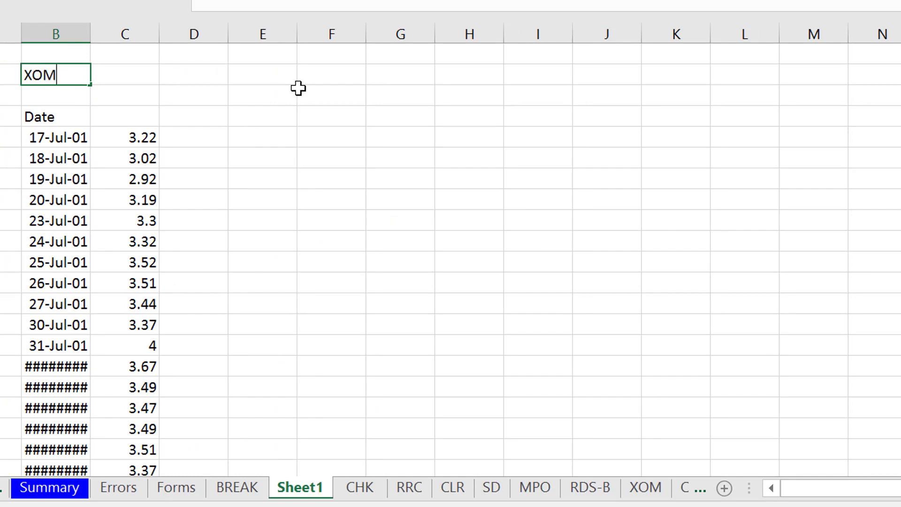
type("XOM")
key("Return")
key("Down")
key("Down")
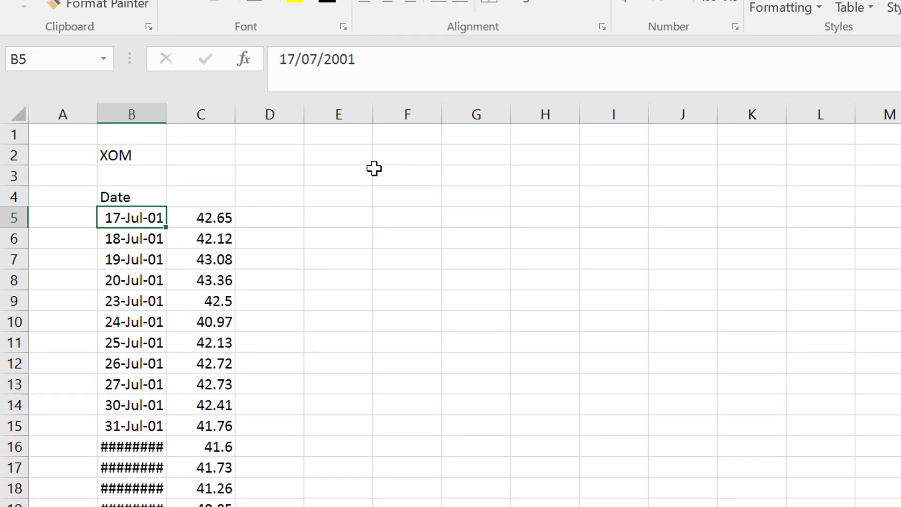
Step: Permanently delete the Sheet1 test sheet, confirming the deletion
key("alt+h")
key("d")
key("s")
key("Return")
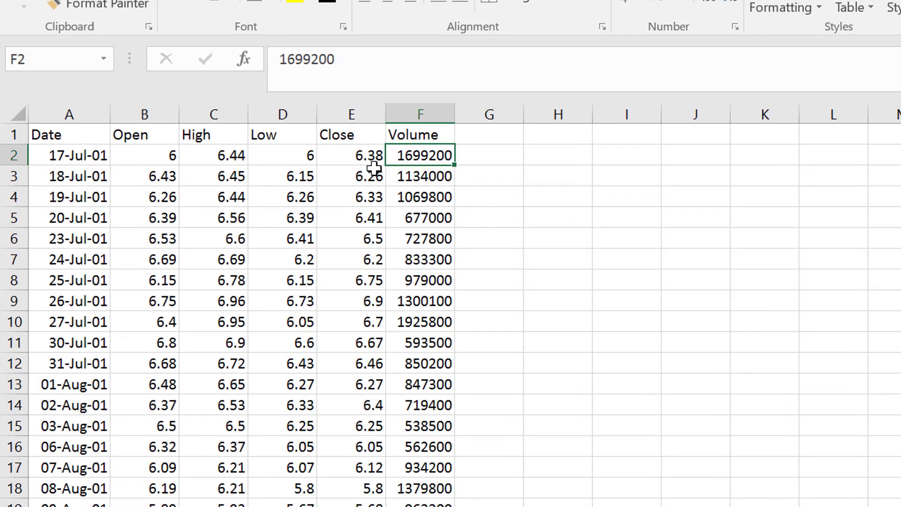
Step: Review the Basic OLS statistics sheet and the CHK vs OIL scatter chart
key("ctrl+Page_Up")
key("ctrl+Page_Up")
key("ctrl+Page_Up")
key("ctrl+Page_Up")
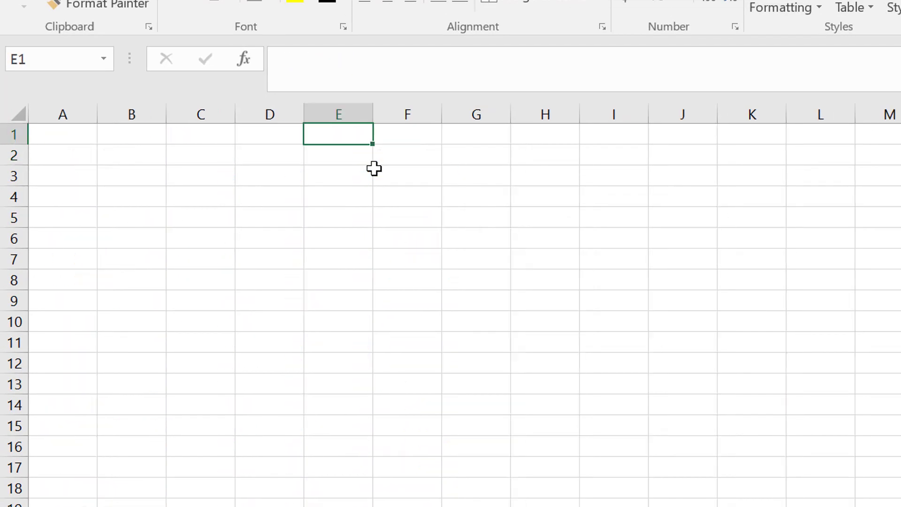
key("ctrl+Page_Up")
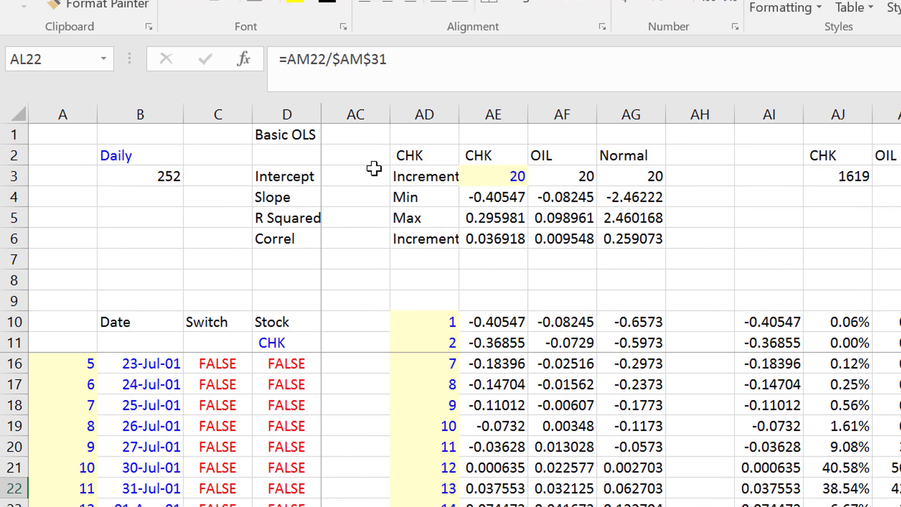
key("Left")
key("Left")
key("Left")
key("Left")
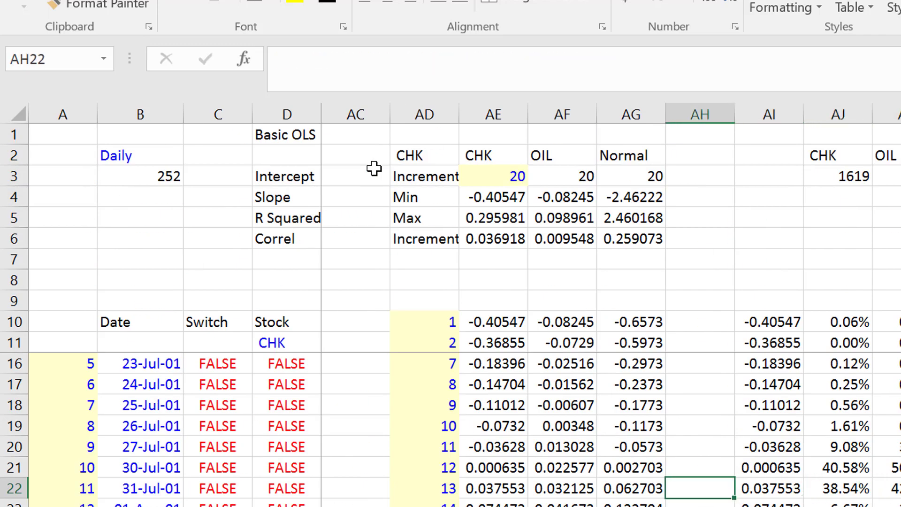
key("ctrl+Page_Up")
key("ctrl+Page_Up")
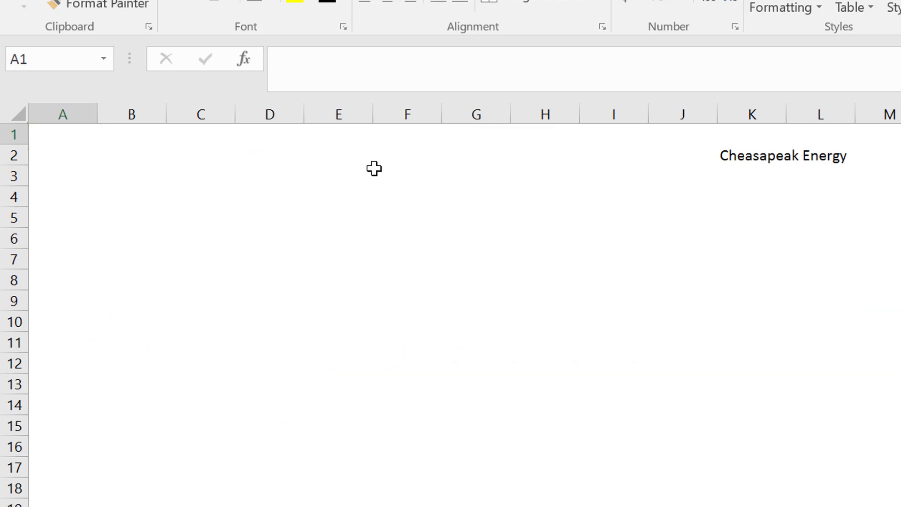
key("Down")
key("Down")
key("Up")
key("ctrl+Page_Down")
key("ctrl+Page_Down")
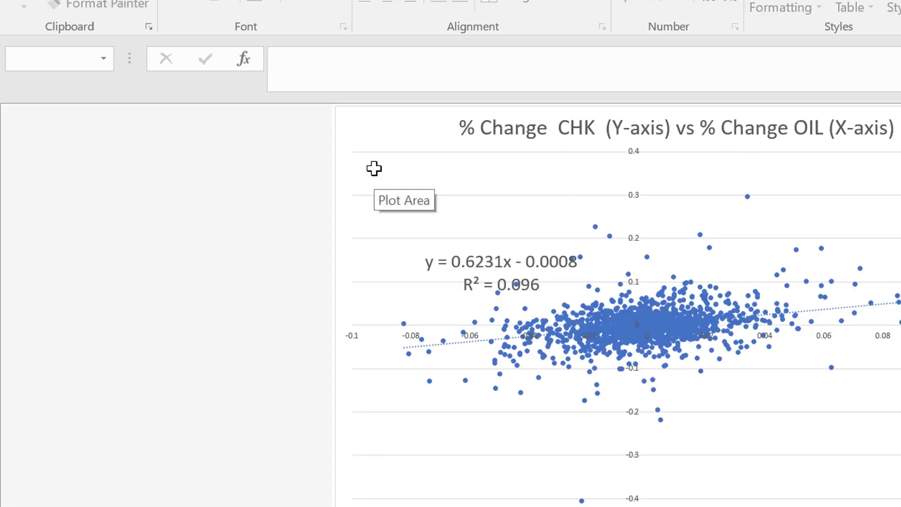
key("ctrl+Page_Down")
key("ctrl+Page_Down")
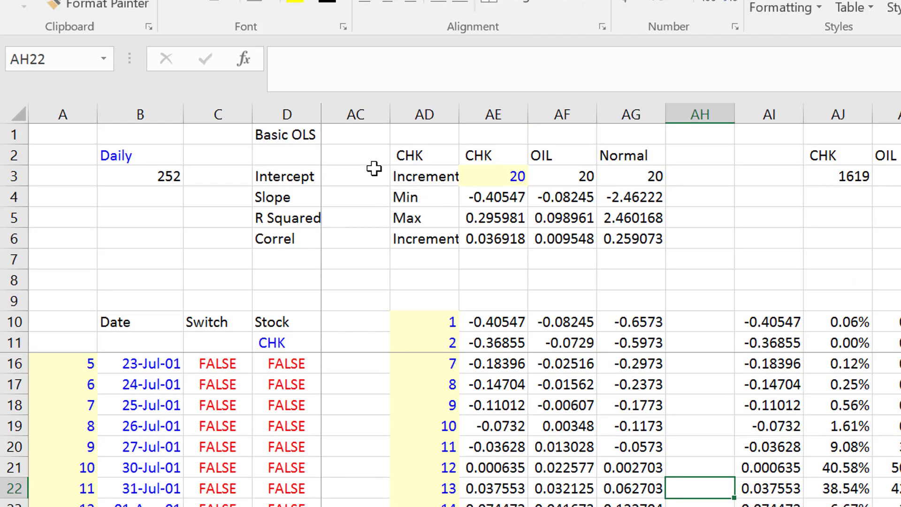
Step: Compare the CHK, OIL and US header formulas on the Summary sheet, then return to the chart sheets
key("Down")
key("Right")
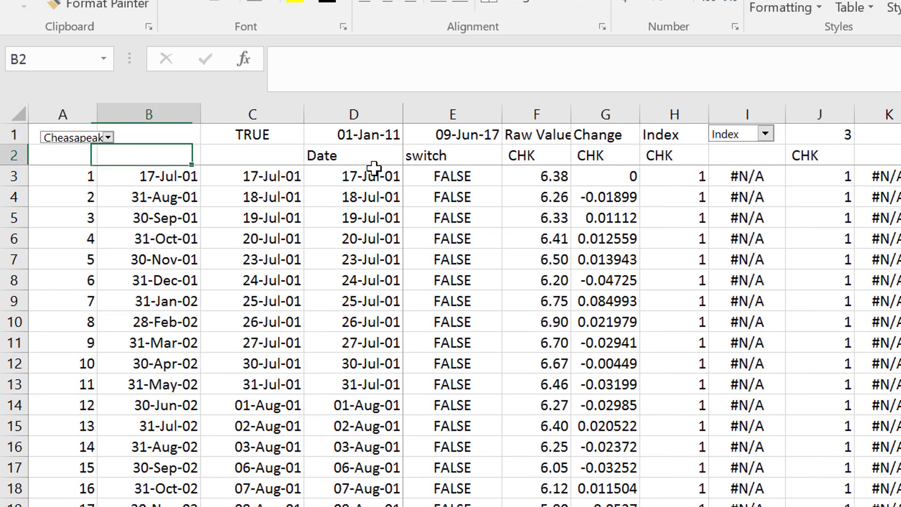
key("Down")
key("Right")
key("Right")
key("Right")
key("Right")
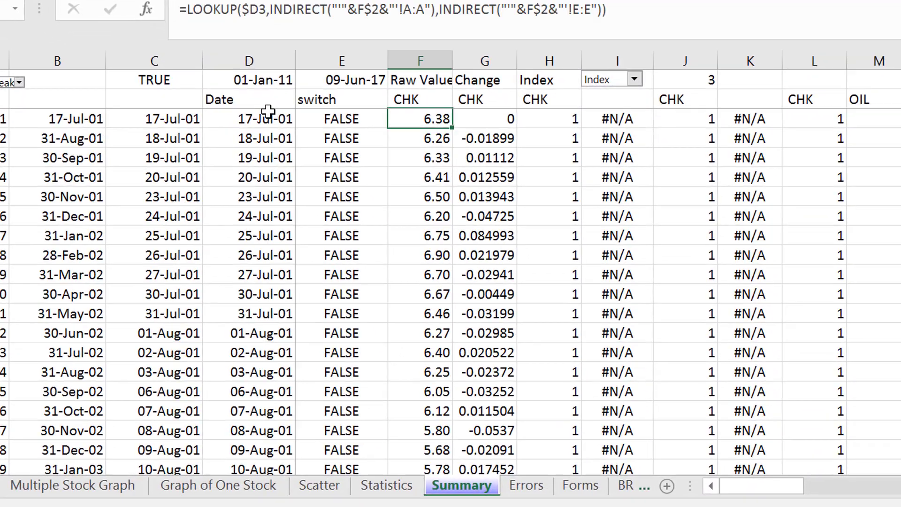
key("Right")
key("Right")
key("Right")
key("Right")
key("Right")
key("Right")
key("Right")
key("Up")
key("Left")
key("Left")
key("Right")
key("Down")
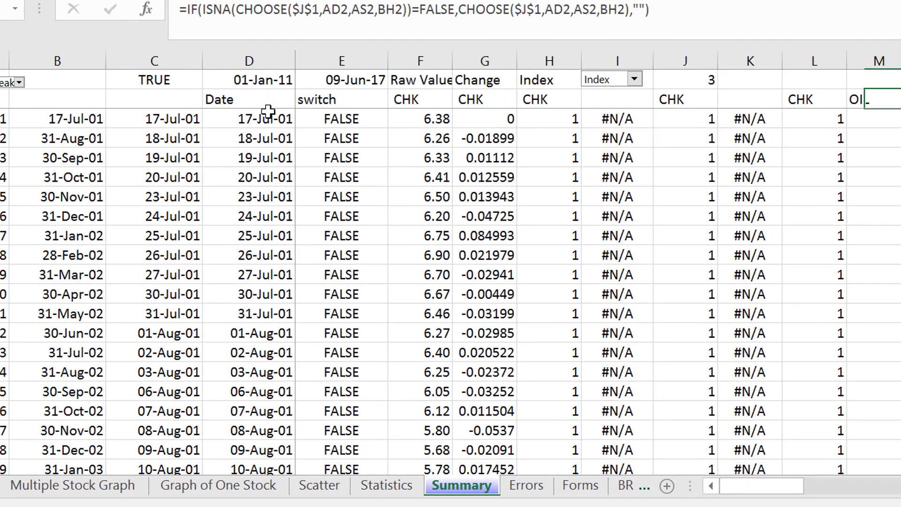
key("Left")
key("Up")
key("Right")
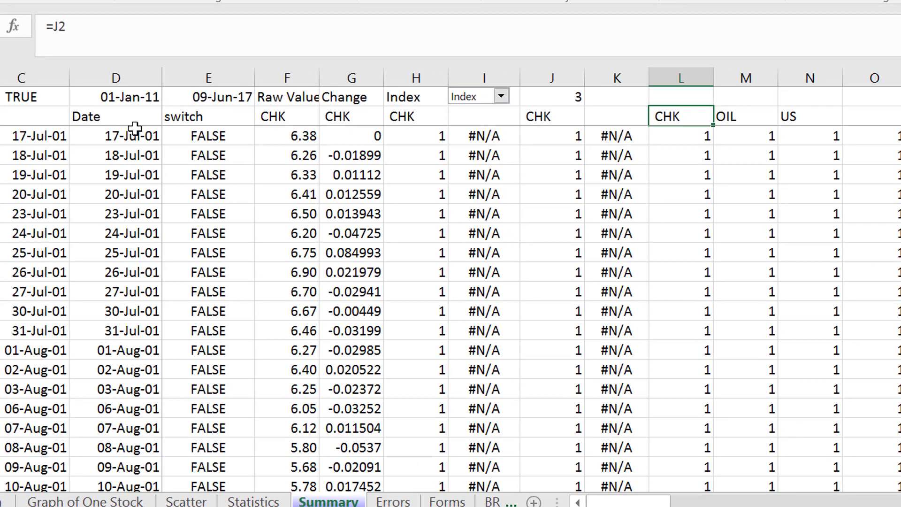
key("Right")
key("Left")
key("Left")
key("Right")
key("Right")
key("Right")
key("Left")
key("Left")
key("Left")
key("Right")
key("Right")
key("Right")
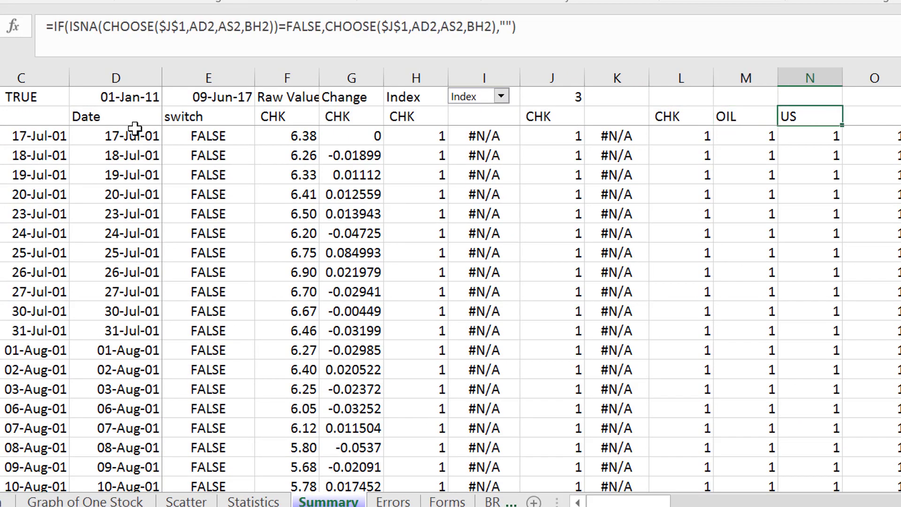
key("ctrl+Page_Up")
key("ctrl+Page_Up")
key("ctrl+Page_Up")
key("ctrl+Page_Up")
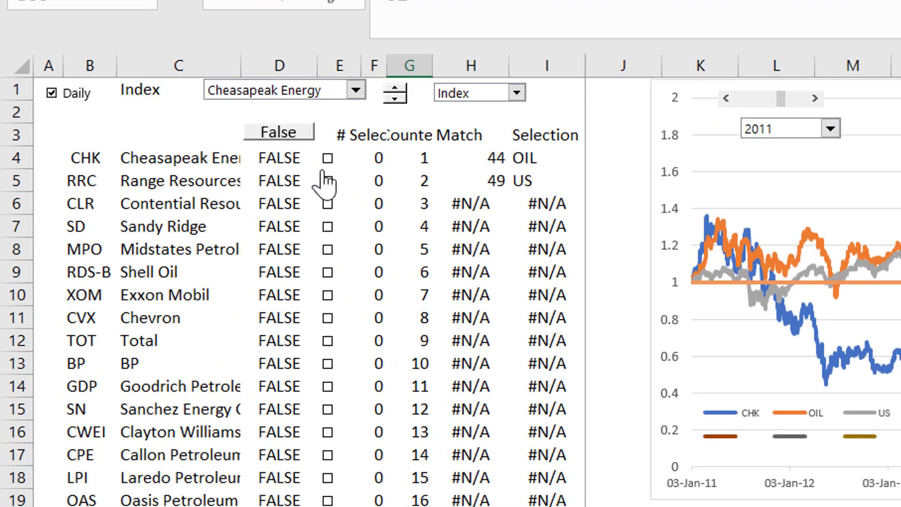
Step: Tick RRC, CLR, XOM and CVX on the Multiple Stock Graph, then move to the Summary sheet
left_click(328, 181)
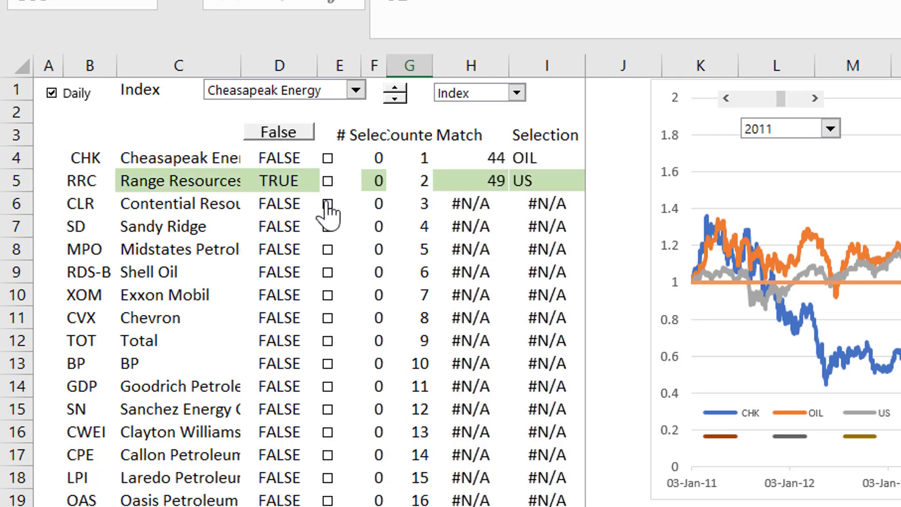
left_click(327, 204)
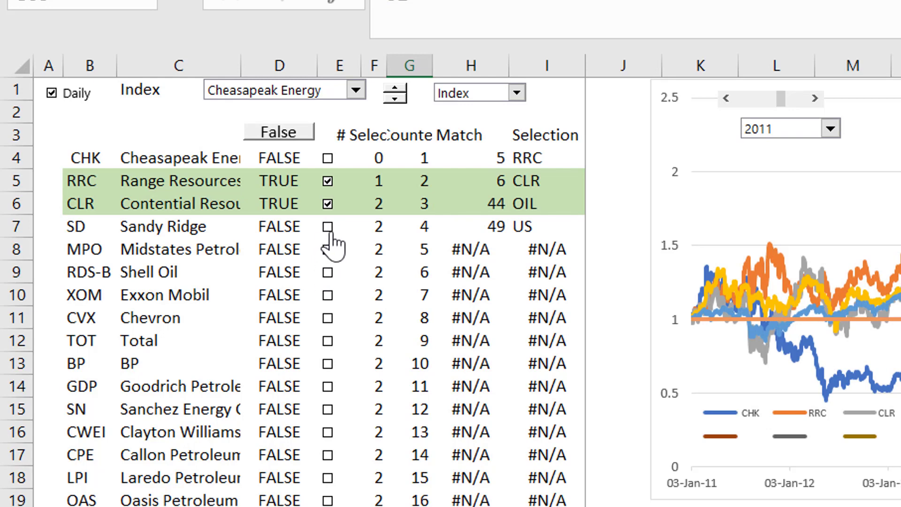
left_click(328, 294)
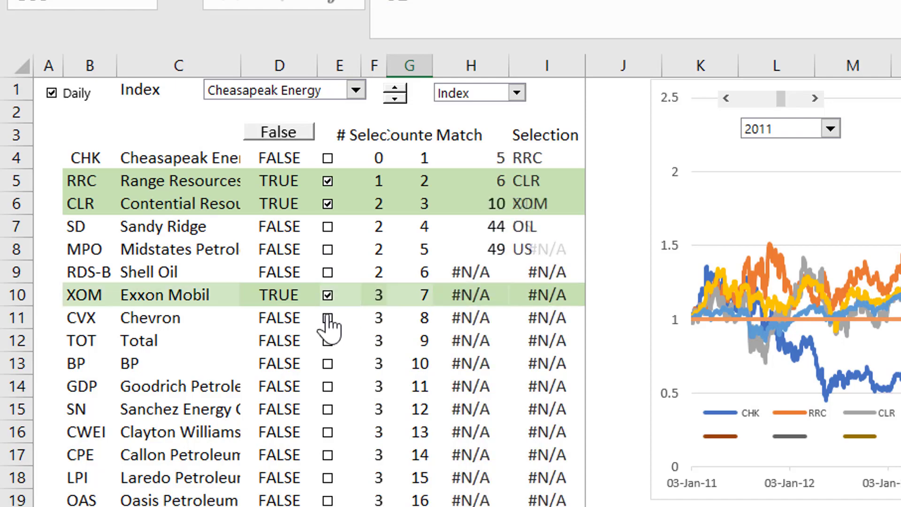
left_click(328, 318)
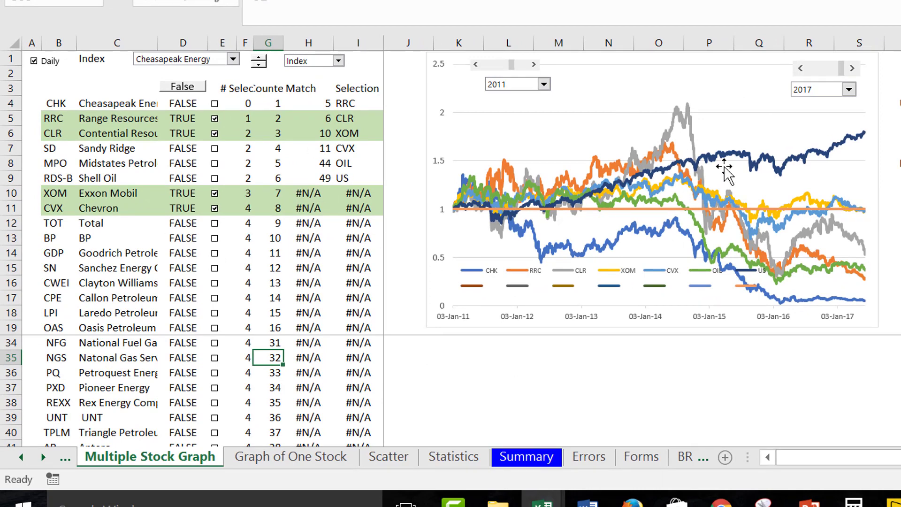
key("ctrl+Page_Down")
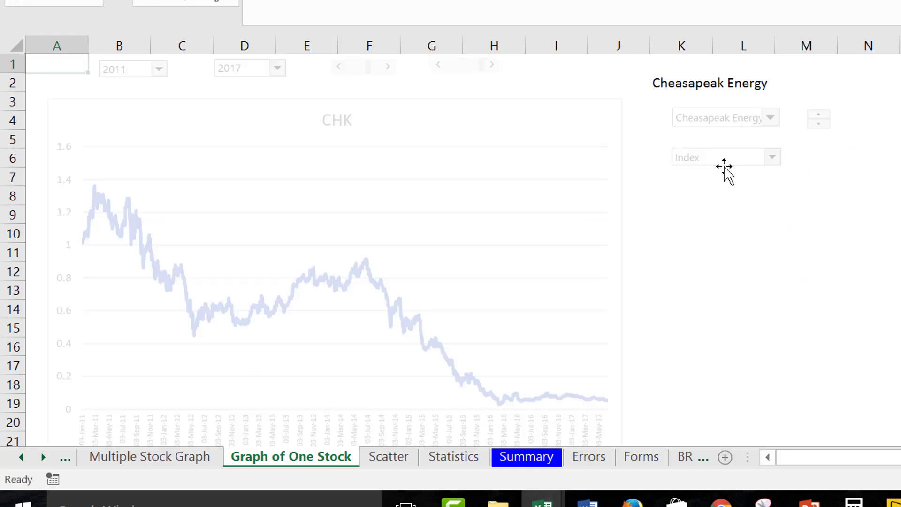
key("ctrl+Page_Down")
key("ctrl+Page_Down")
key("ctrl+Page_Down")
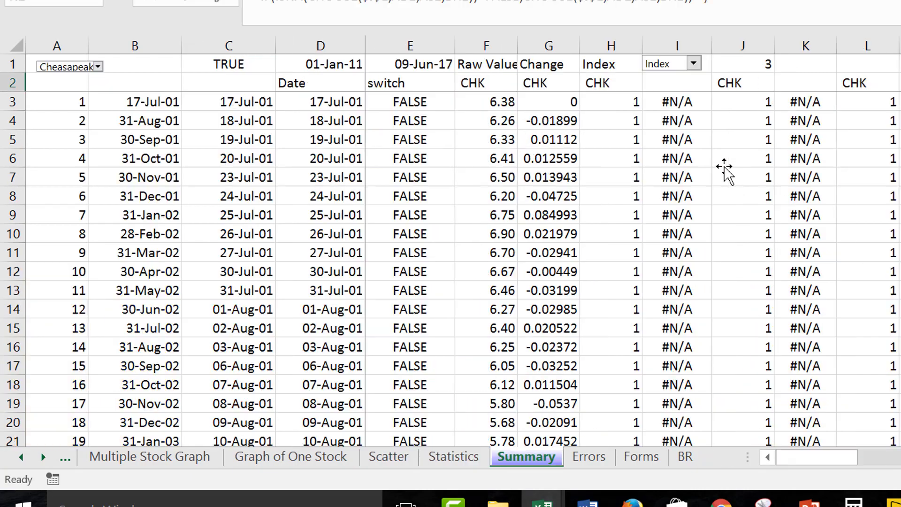
key("Right")
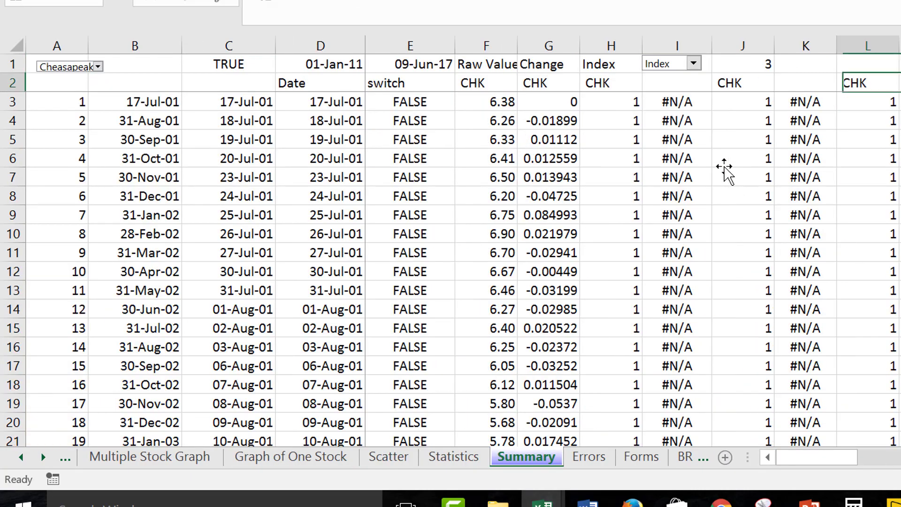
key("Right")
key("Right")
key("Right")
key("Right")
key("Right")
key("Right")
key("Right")
key("Right")
key("Right")
key("Right")
key("Right")
key("Right")
key("Right")
key("Right")
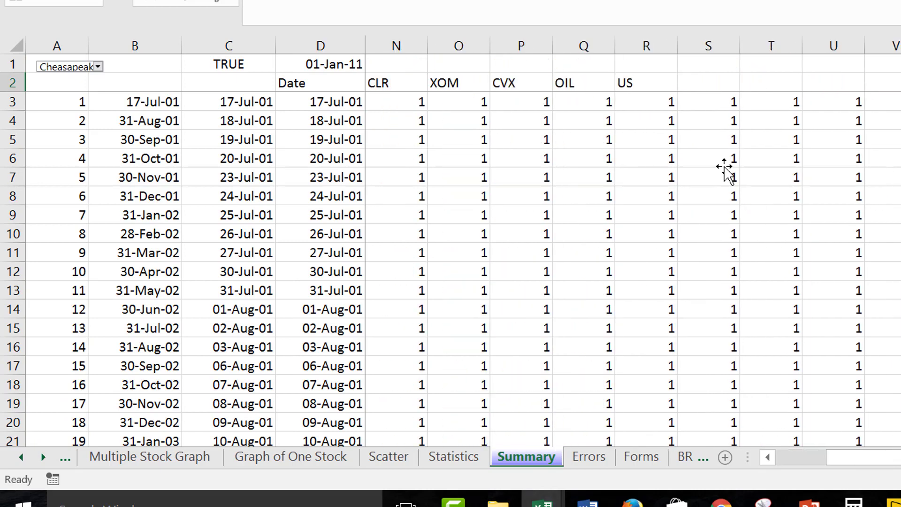
key("Right")
key("Right")
key("Right")
key("Left")
key("Left")
key("Right")
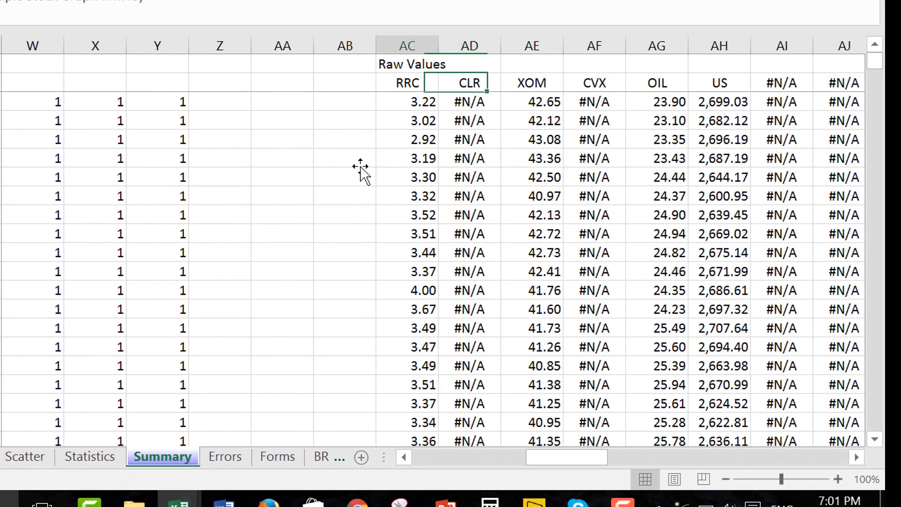
key("Left")
key("shift+Right")
key("shift+Right")
key("shift+Right")
key("shift+Right")
key("shift+Right")
key("shift+Right")
key("shift+Right")
key("shift+Right")
key("shift+Right")
key("shift+Right")
key("shift+Left")
key("shift+Left")
key("shift+Left")
key("shift+Left")
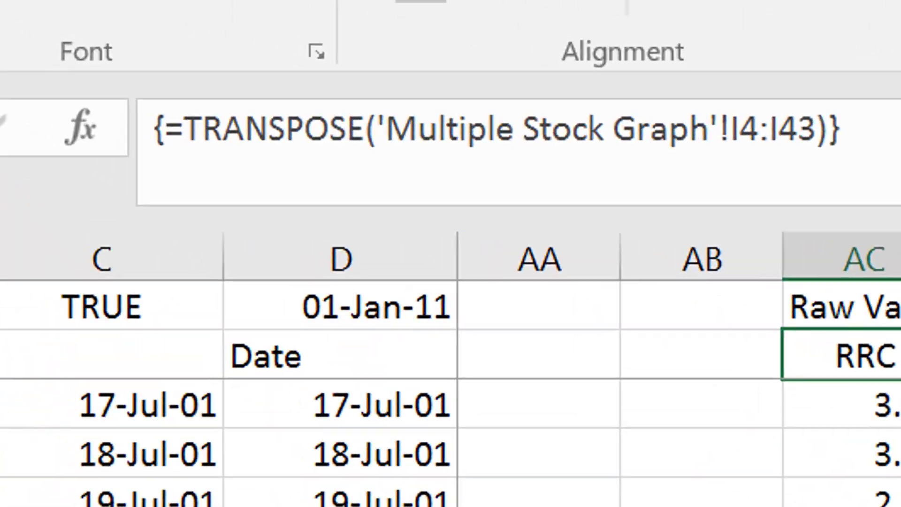
key("Down")
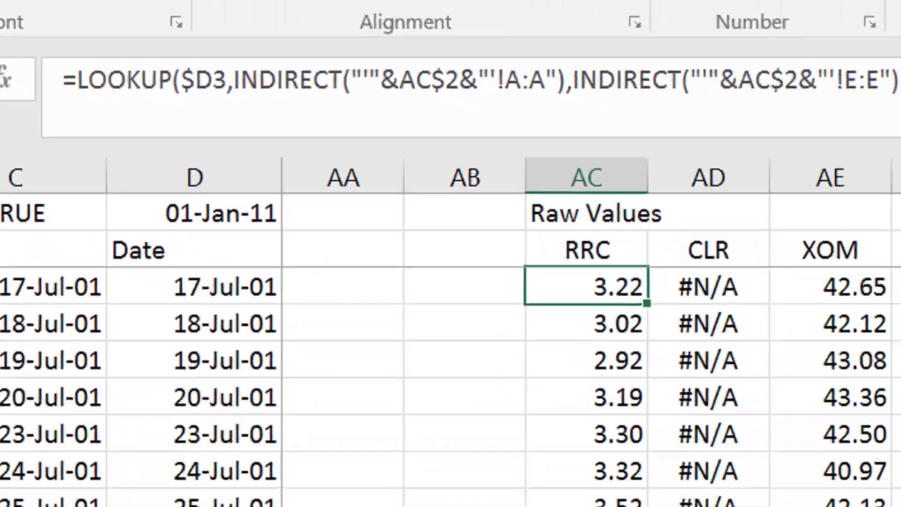
key("Up")
key("Down")
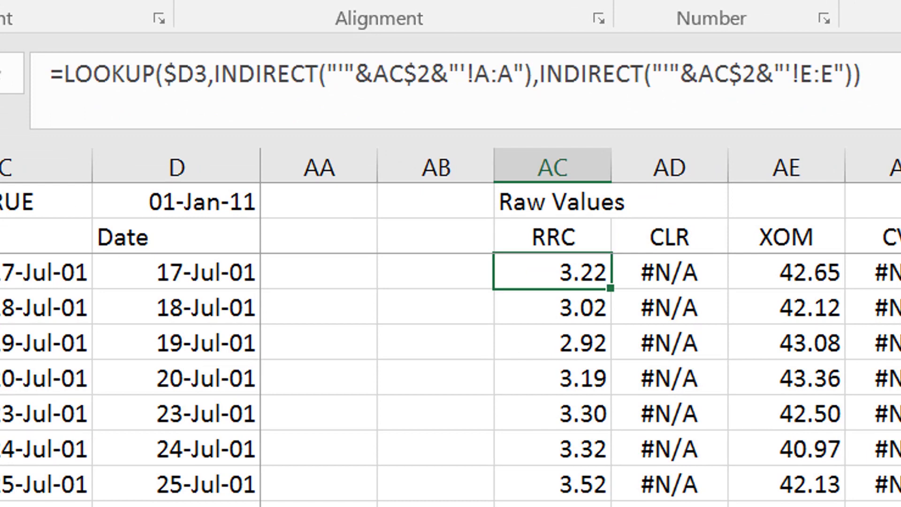
key("Right")
key("Right")
key("Left")
key("Right")
key("Left")
key("Down")
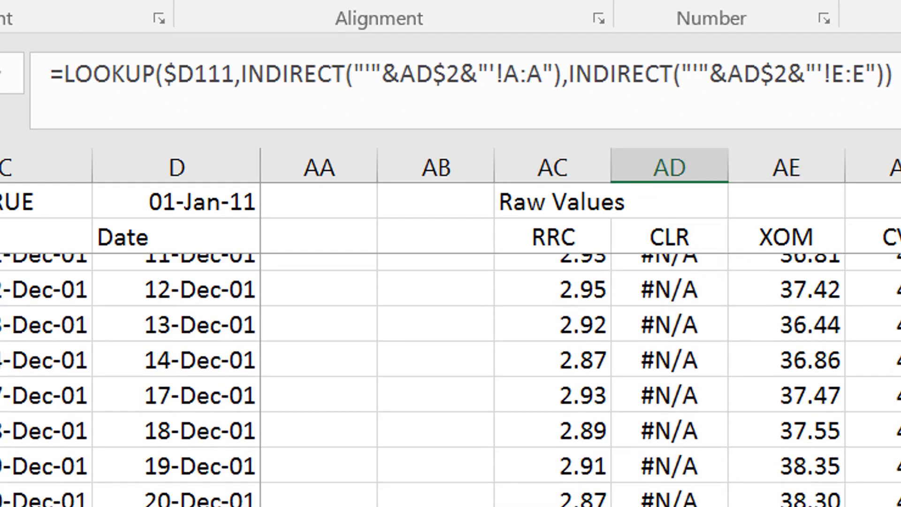
key("Down")
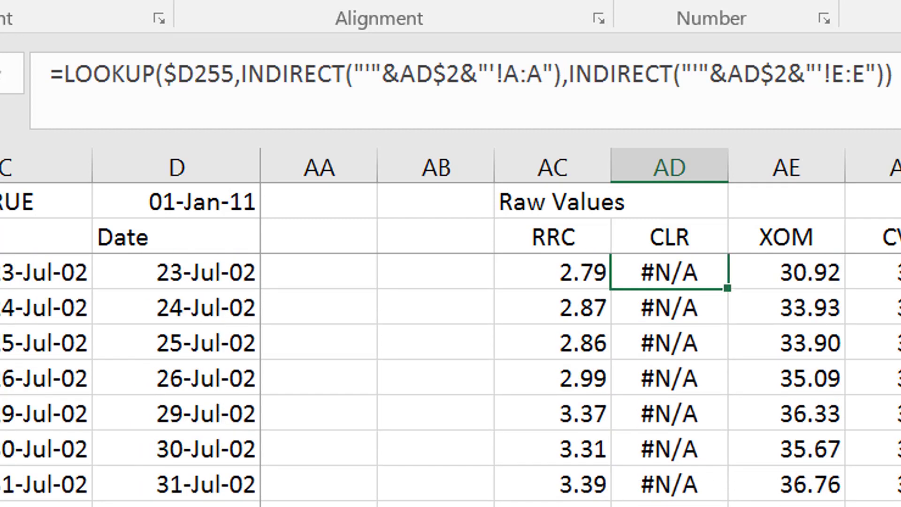
key("Down")
key("ctrl+Down")
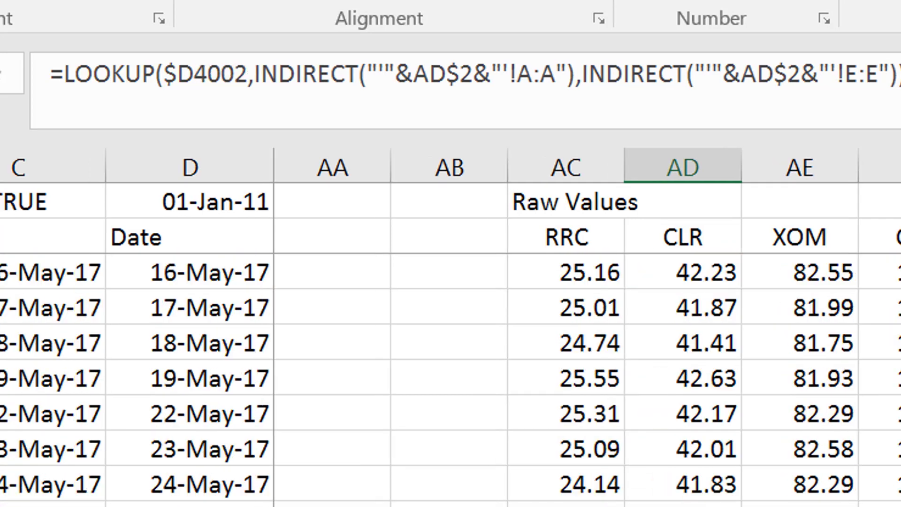
key("Up")
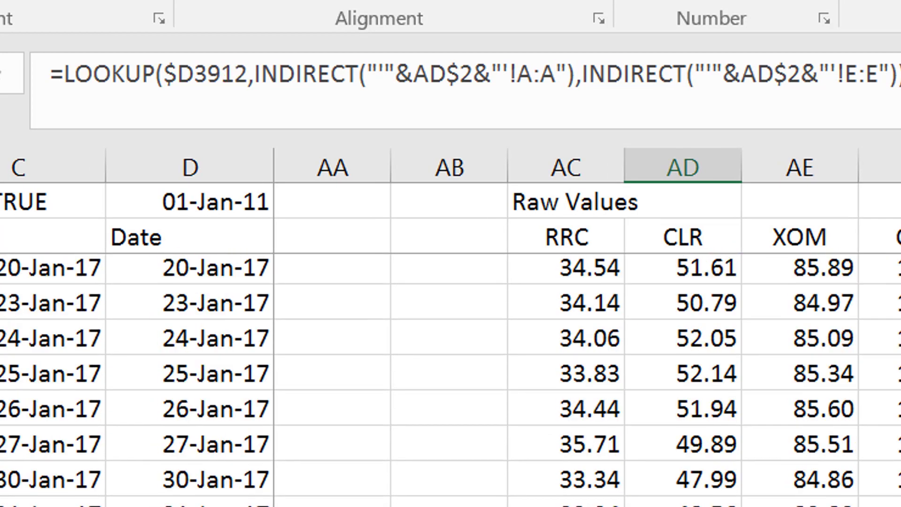
key("ctrl+Up")
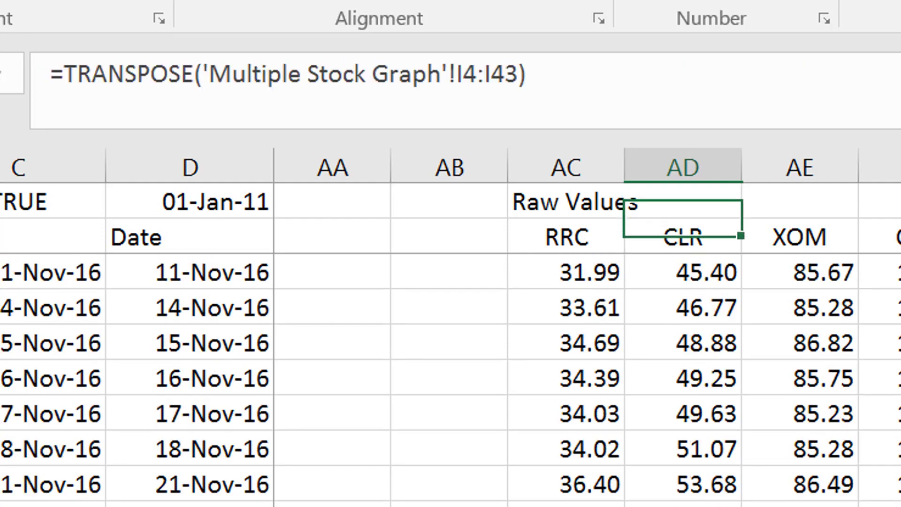
key("Down")
key("Right")
key("Right")
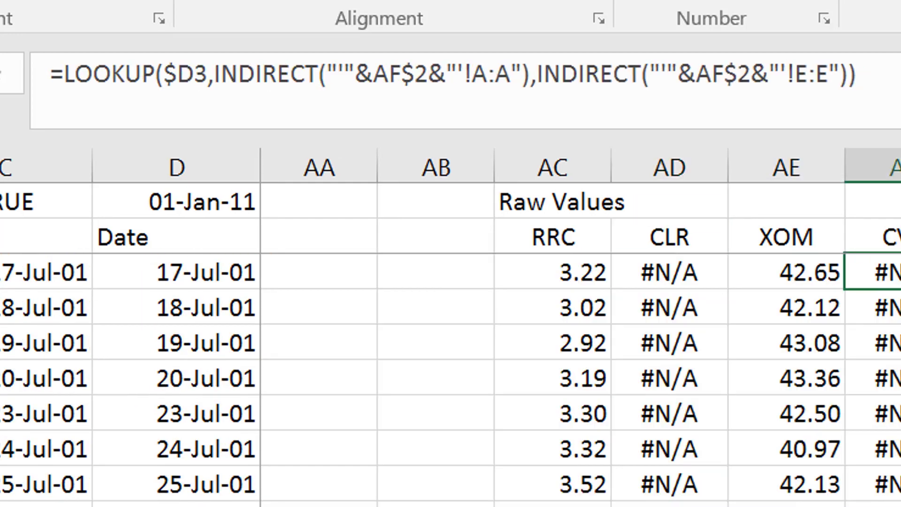
key("ctrl+Down")
key("ctrl+Down")
key("ctrl+Up")
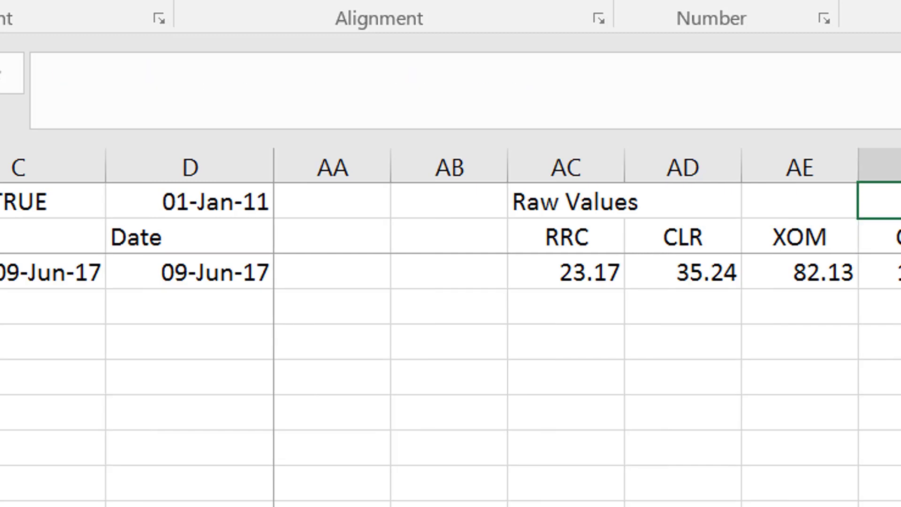
key("Down")
key("Down")
key("Down")
key("Down")
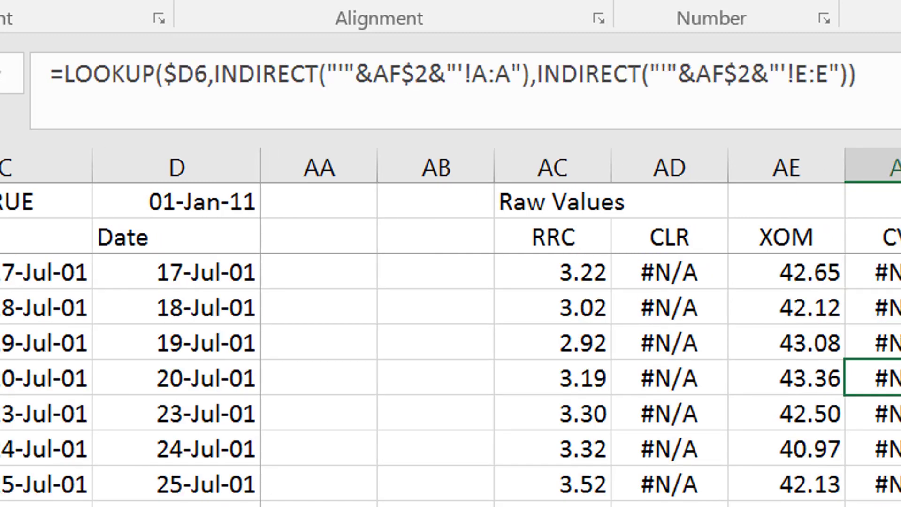
key("Down")
key("Down")
key("Down")
key("Down")
key("Down")
key("Down")
key("Down")
key("Down")
key("Down")
key("Down")
key("Down")
key("Down")
key("Down")
key("Down")
key("Down")
key("Down")
key("Down")
key("Down")
key("Down")
key("Down")
key("Down")
key("Down")
key("Down")
key("Down")
key("Down")
key("Down")
key("Down")
key("Down")
key("Down")
key("Down")
key("Down")
key("Down")
key("Down")
key("Down")
key("Down")
key("Down")
key("Down")
key("Down")
key("Up")
key("Up")
key("Up")
key("Up")
key("Up")
key("Up")
key("Up")
key("Up")
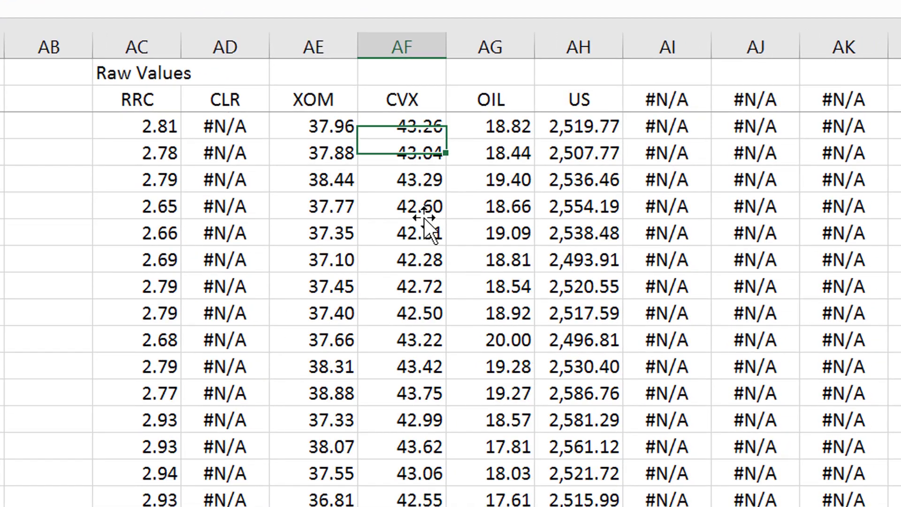
key("Up")
key("Up")
key("Up")
key("ctrl+Up")
key("Down")
Step: Inspect the RRC growth-rate IFERROR(LN) formula in the Growth Rate block
key("Left")
key("Left")
key("Left")
key("Left")
key("Left")
key("Left")
key("Left")
key("Left")
key("Left")
key("Left")
key("Left")
key("Left")
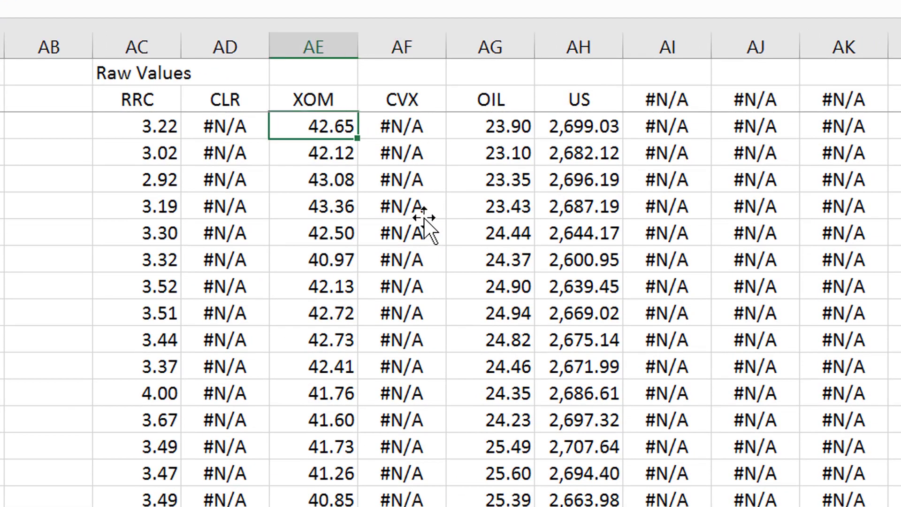
key("Left")
key("Left")
key("Left")
key("Left")
key("Left")
key("Left")
key("Left")
key("Left")
key("Right")
key("Right")
key("Right")
key("Right")
key("Right")
key("Right")
key("Right")
key("Right")
key("Right")
key("Right")
key("Right")
key("Right")
key("Right")
key("Right")
key("Right")
key("Right")
key("Right")
key("Right")
key("Right")
key("Right")
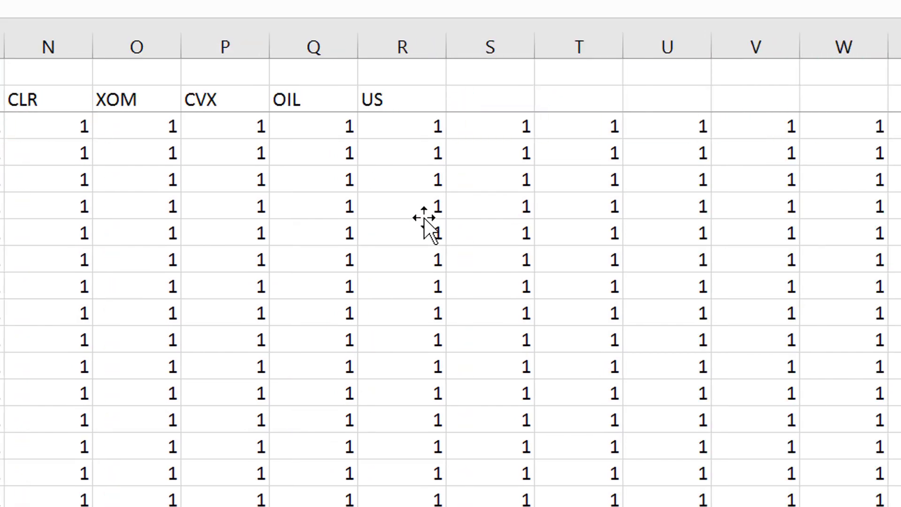
key("Right")
key("Right")
key("Right")
key("Right")
key("Right")
key("Right")
key("Right")
key("Right")
key("Right")
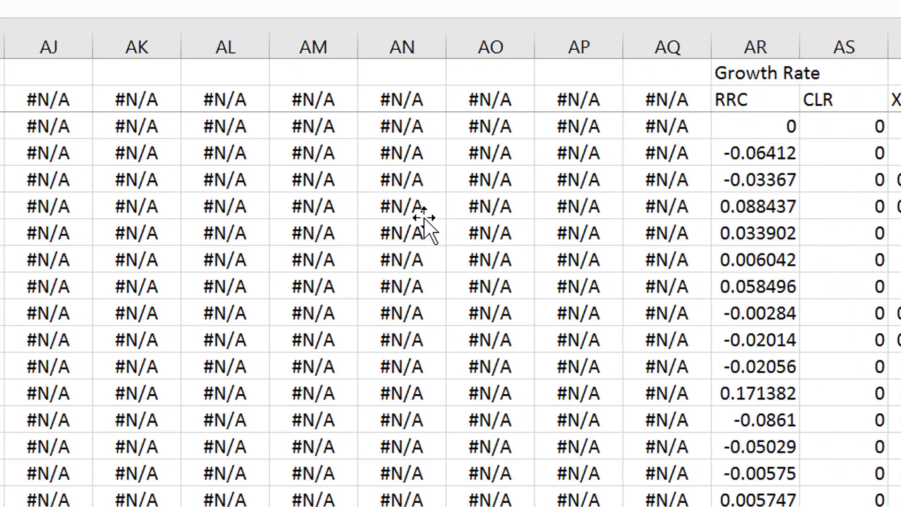
key("Left")
key("Left")
key("Left")
key("Left")
key("Left")
key("Left")
key("F2")
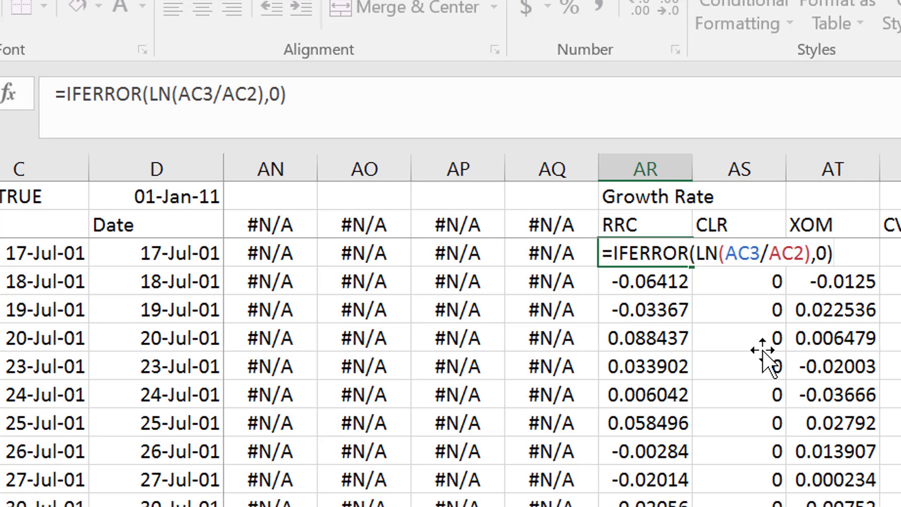
key("ctrl+Return")
Step: Fill the growth-rate formula across the neighbouring CLR and XOM growth cells
key("Right")
key("ctrl+r")
key("Right")
key("ctrl+r")
key("Down")
key("Left")
key("Left")
key("Right")
key("Right")
key("Right")
key("Right")
key("Right")
key("Right")
key("Right")
key("Right")
key("Right")
key("Right")
key("Right")
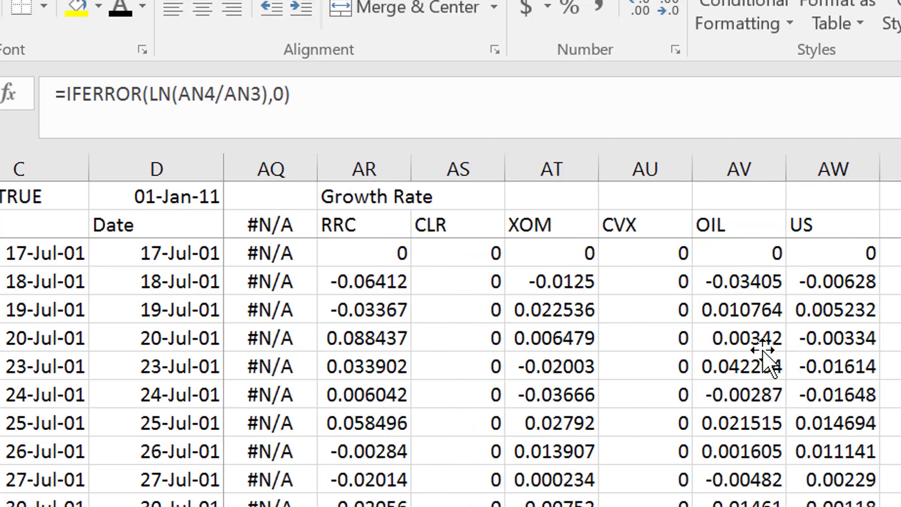
key("Right")
key("Right")
key("Right")
key("Right")
key("Right")
key("Right")
key("Right")
key("Right")
key("Right")
key("Right")
key("Right")
key("Right")
key("Right")
key("Right")
key("Right")
key("Right")
key("Right")
key("Right")
key("Right")
key("Right")
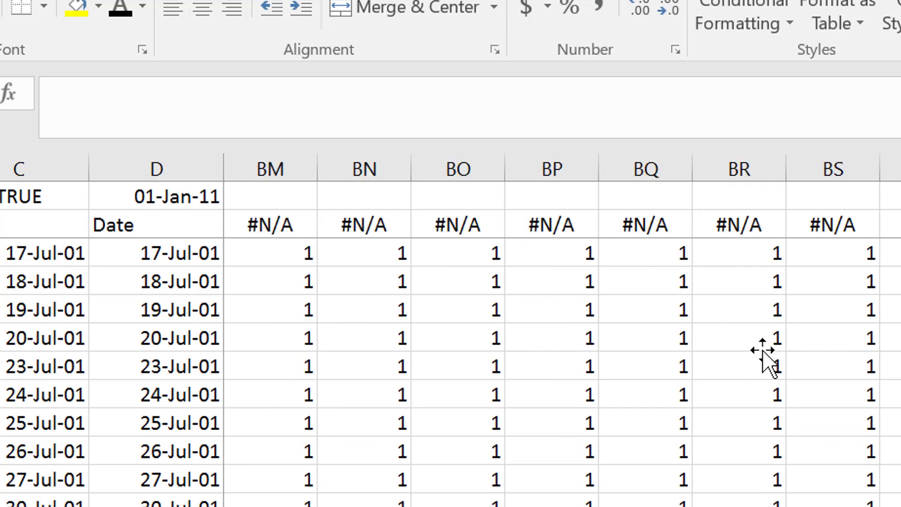
Step: Inspect the first RRC Index IF formulas without changing them
key("Right")
key("Left")
key("Left")
key("Left")
key("Left")
key("Left")
key("Left")
key("Left")
key("Left")
key("Left")
key("Left")
key("Left")
key("Left")
key("Left")
key("Left")
key("Left")
key("Left")
key("Left")
key("Left")
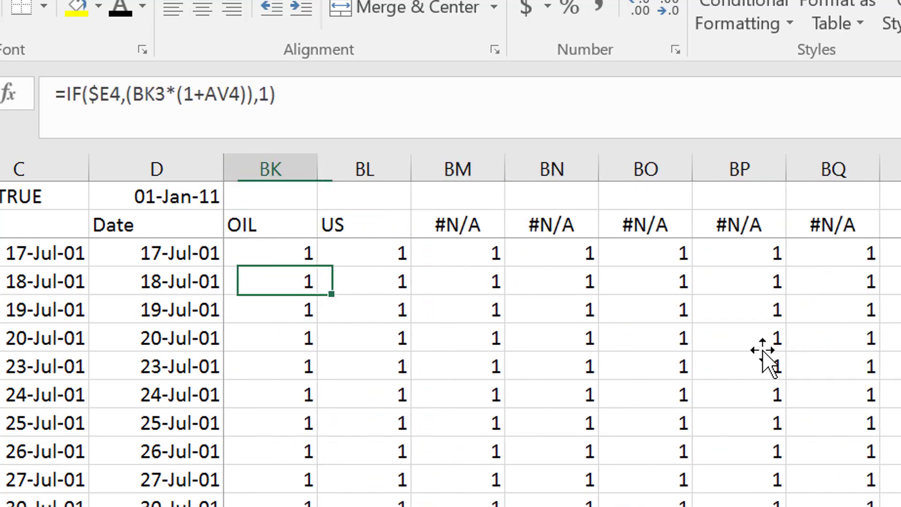
key("Right")
key("Right")
key("Right")
key("Right")
key("Right")
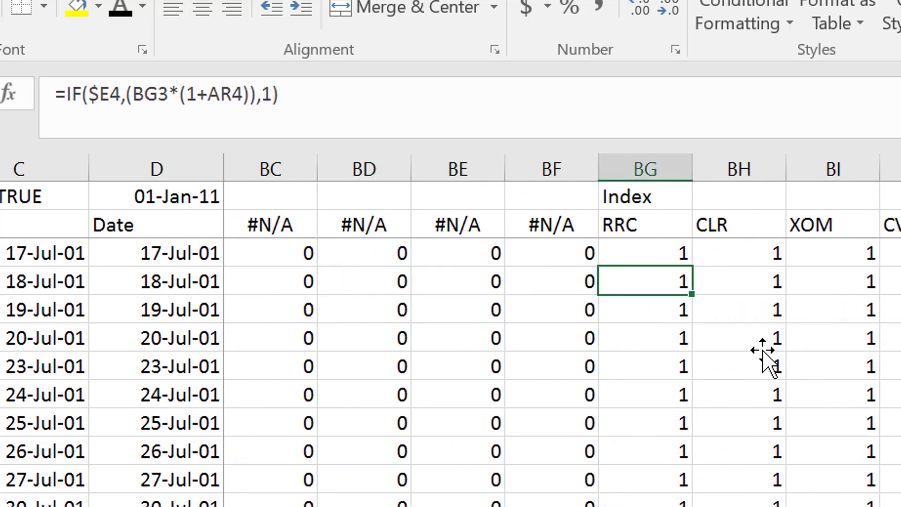
key("Up")
key("Up")
key("Left")
key("Down")
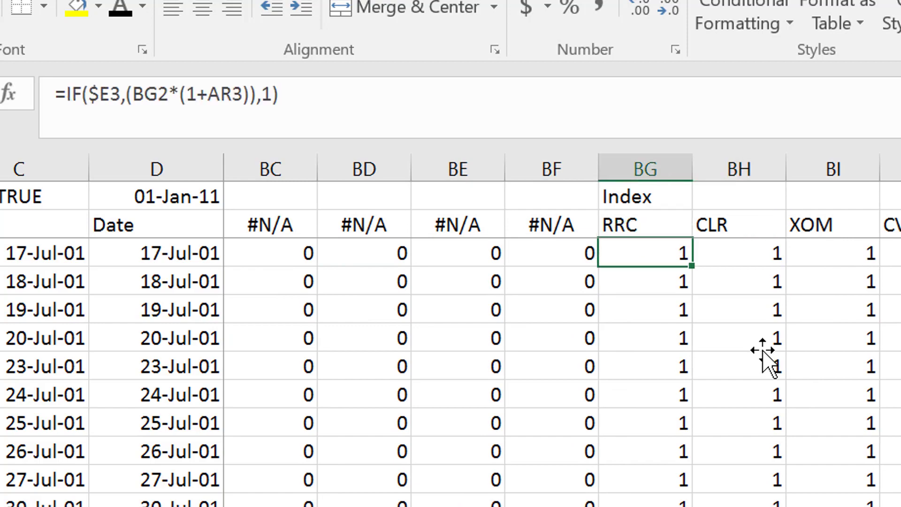
key("F2")
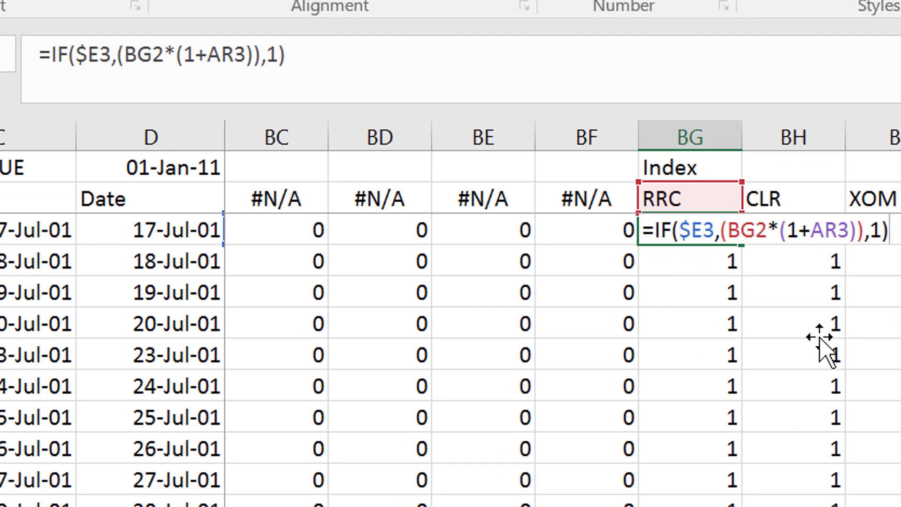
key("Escape")
key("Down")
key("F2")
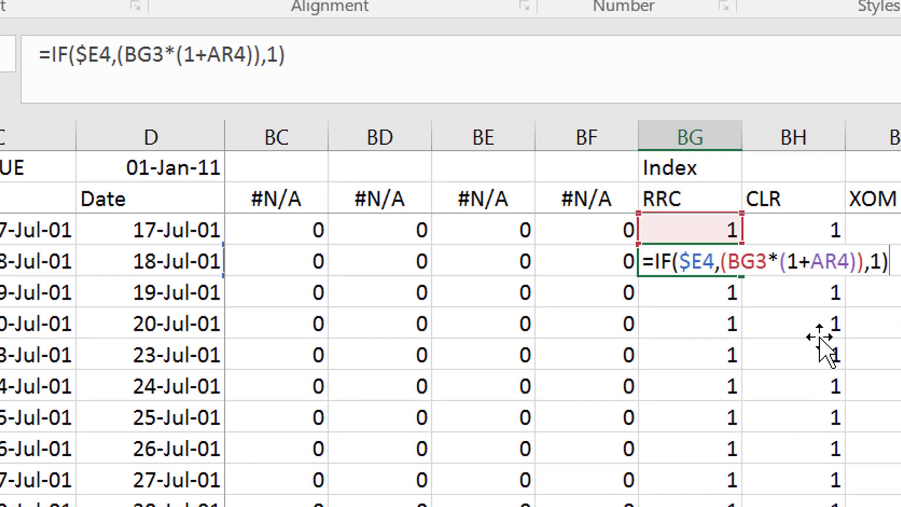
key("Escape")
key("Down")
key("Down")
key("Down")
key("Down")
key("Down")
key("Down")
key("Down")
key("Down")
key("Down")
key("Down")
key("Down")
key("Down")
key("Down")
key("Down")
key("Down")
key("Down")
key("Down")
key("Down")
key("Down")
key("Down")
key("Down")
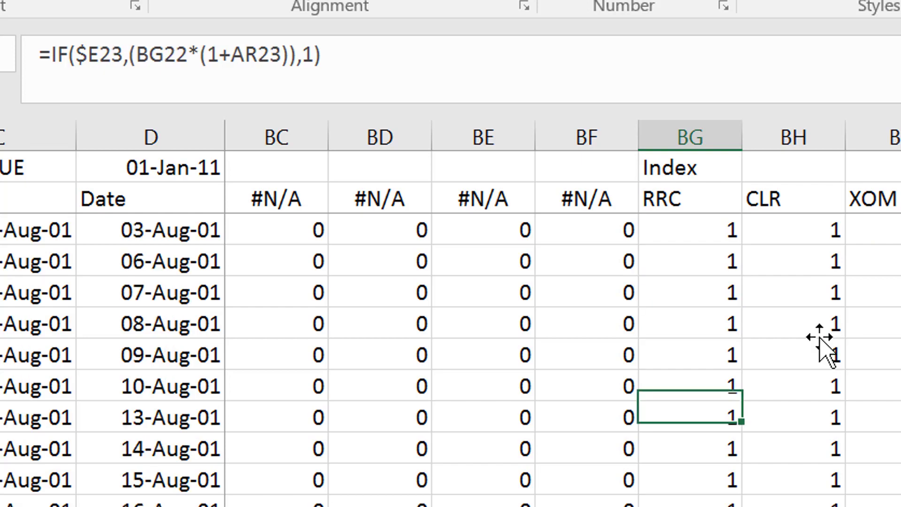
key("Down")
key("Down")
key("Down")
key("Down")
key("Down")
key("Down")
key("Down")
key("Down")
key("Down")
key("Down")
key("Down")
key("Down")
key("Down")
key("Down")
key("Down")
key("Down")
key("Down")
key("Down")
key("Down")
key("Down")
key("Down")
key("Down")
key("Down")
key("Down")
key("Down")
key("Down")
key("Down")
key("Down")
key("Down")
key("Down")
key("Down")
key("Down")
key("Down")
key("Down")
key("Down")
key("Down")
key("Down")
key("Down")
key("Down")
key("Down")
Step: Return to the header row and move on to the next, empty worksheet
key("ctrl+Up")
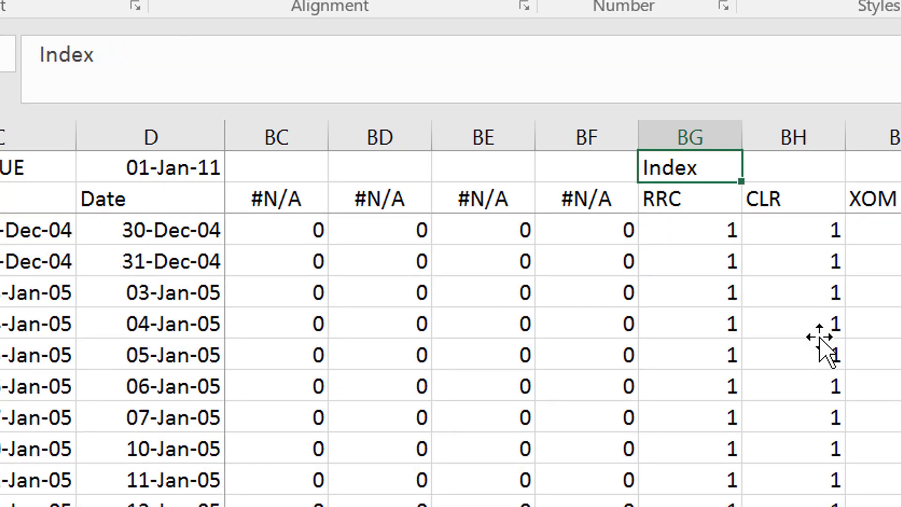
key("Left")
key("Left")
key("Left")
key("Left")
key("Left")
key("Left")
key("Left")
key("Left")
key("Left")
key("Left")
key("Left")
key("Left")
key("Left")
key("Left")
key("Left")
key("Left")
key("Left")
key("Left")
key("Left")
key("Left")
key("Left")
key("Left")
key("Left")
key("Left")
key("Left")
key("Left")
key("Left")
key("Left")
key("Left")
key("Left")
key("Left")
key("Left")
key("Left")
key("Left")
key("Left")
key("Left")
key("Left")
key("Left")
key("Left")
key("Left")
key("Left")
key("Left")
key("Left")
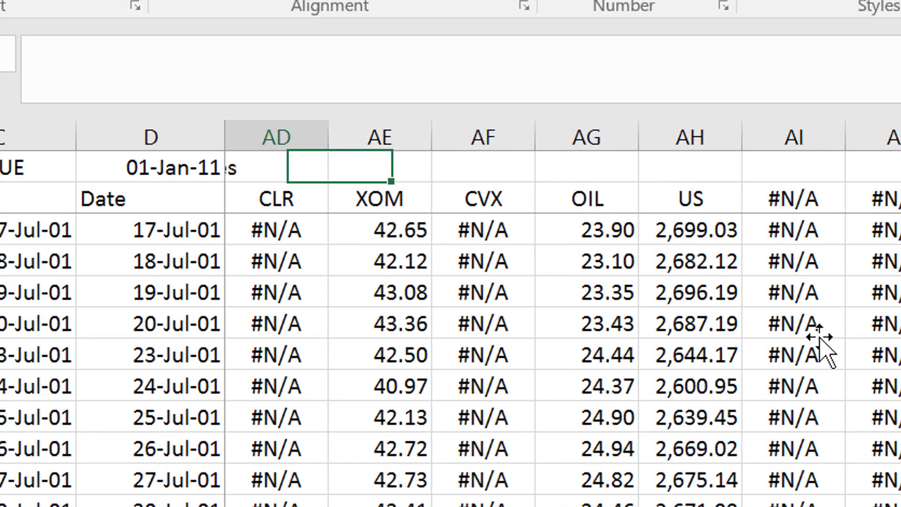
key("Left")
key("Left")
key("Left")
key("Left")
key("Left")
key("Left")
key("Left")
key("Left")
key("Left")
key("Left")
key("Left")
key("Right")
key("Right")
key("Left")
key("ctrl+Page_Down")
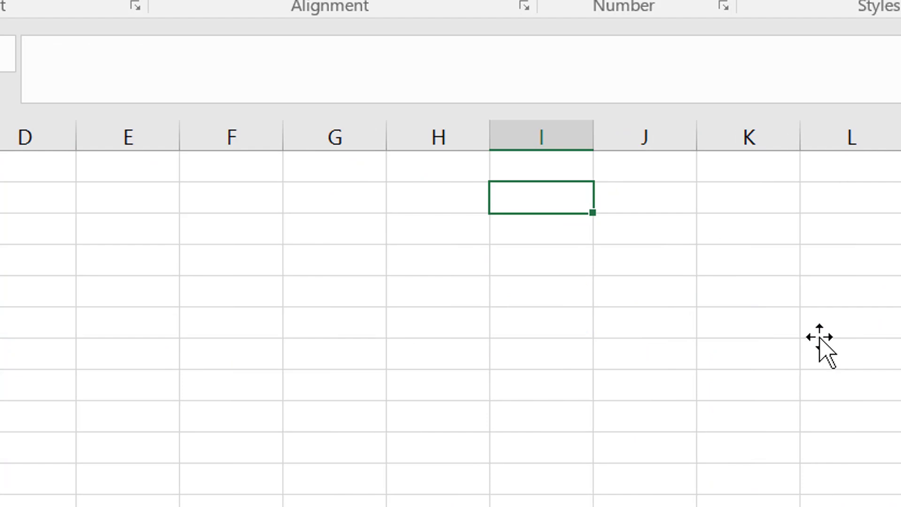
Step: On the Forms sheet, review the 2001–2017 year list and the start-year dropdown's control settings
key("ctrl+Page_Down")
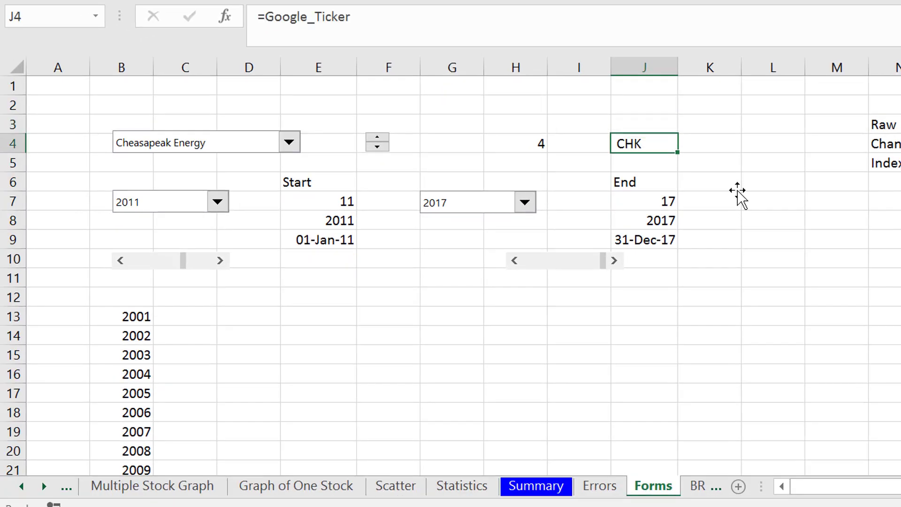
key("Left")
key("Left")
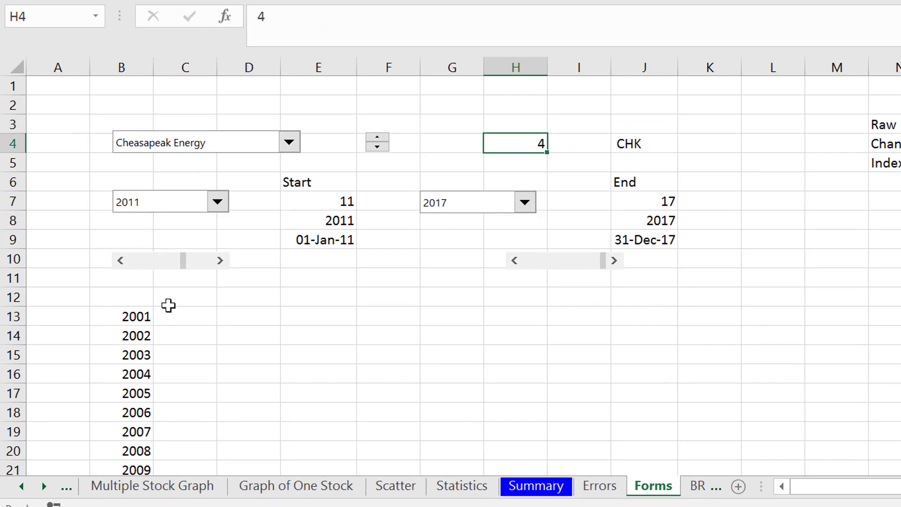
left_click(141, 322)
key("ctrl+shift+Down")
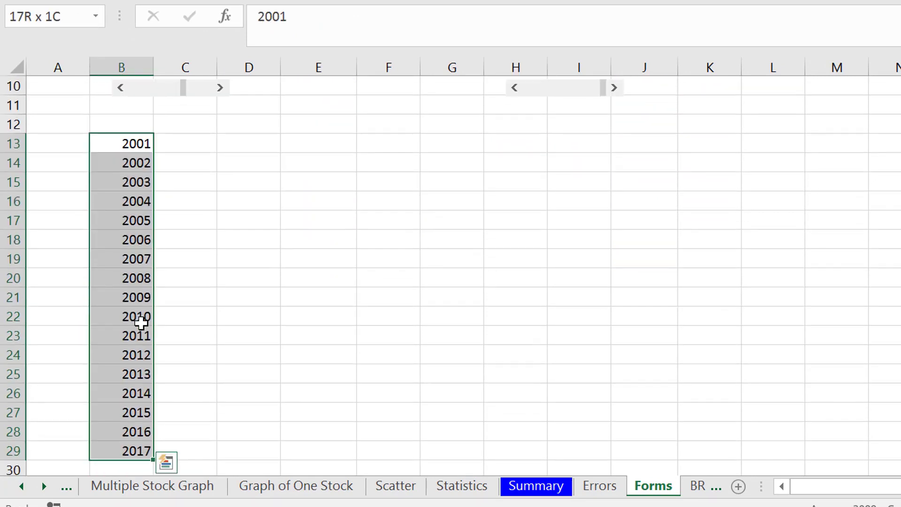
key("Up")
key("Up")
key("Up")
key("Up")
key("Up")
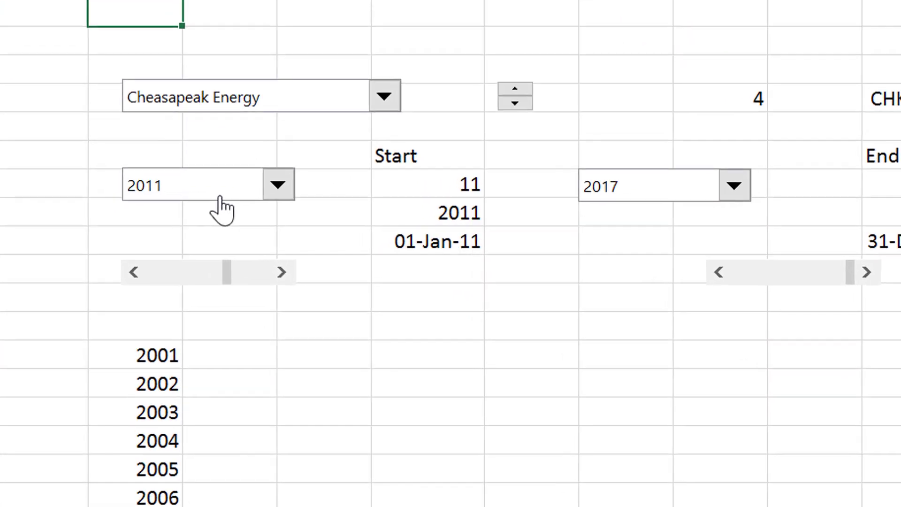
right_click(217, 190)
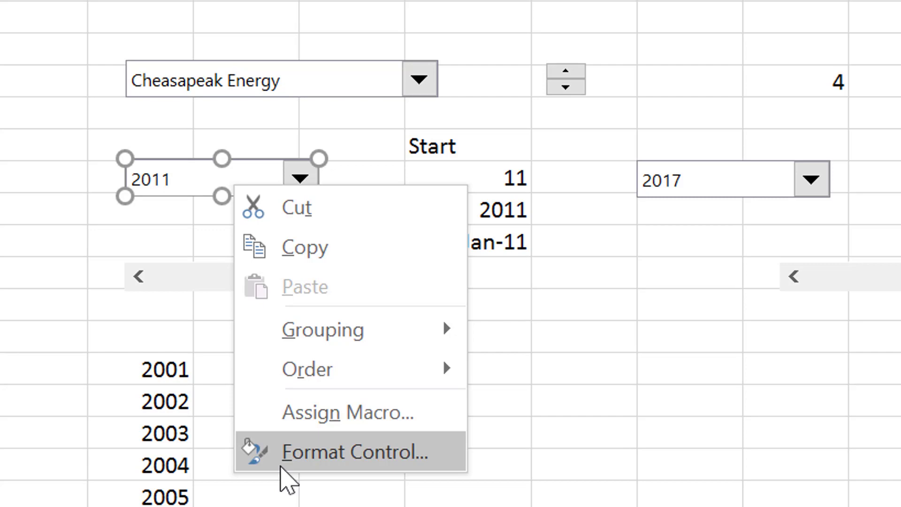
left_click(282, 467)
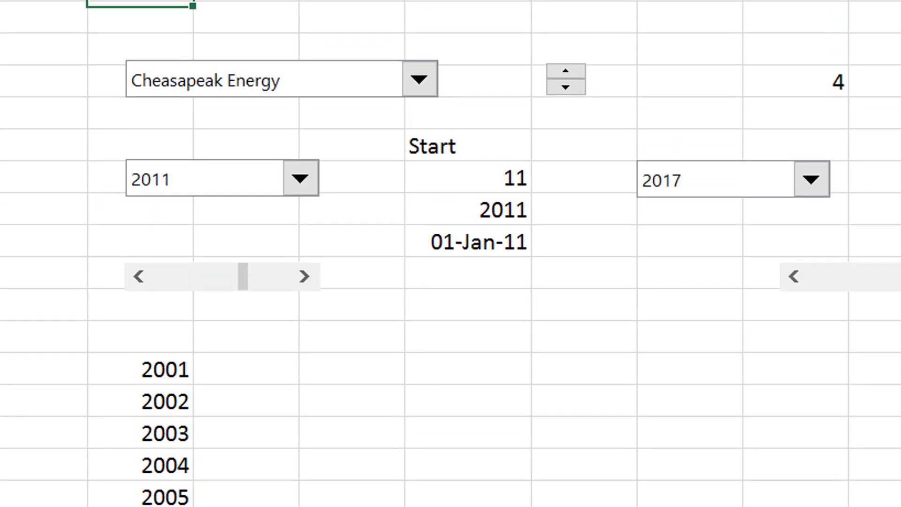
Step: Check the start-year and end-year INDEX formulas, showing 2011 and 2017
key("Down")
key("Down")
key("Down")
key("Down")
key("Down")
key("Down")
key("Down")
key("Down")
key("Right")
key("Right")
key("Up")
key("Right")
key("Up")
key("Down")
key("F2")
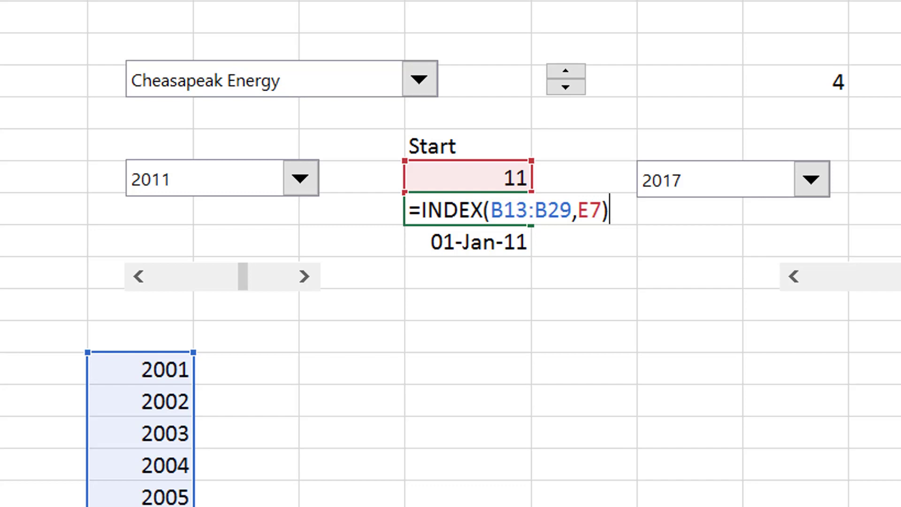
key("ctrl+Return")
key("Right")
key("Right")
key("Right")
key("Right")
key("F2")
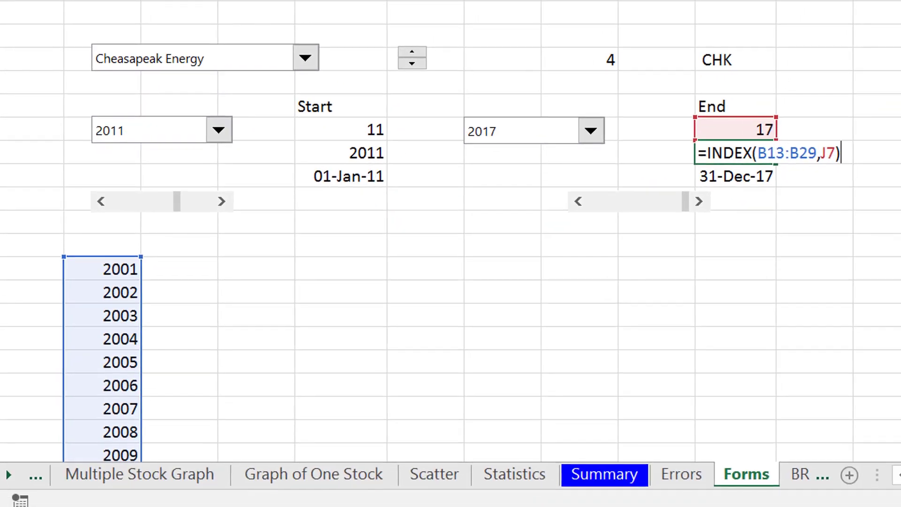
key("shift+Return")
Step: Set the start year index in E7 to 2, making the start date 01-Jan-02
key("Left")
key("Left")
key("Left")
key("Left")
key("Left")
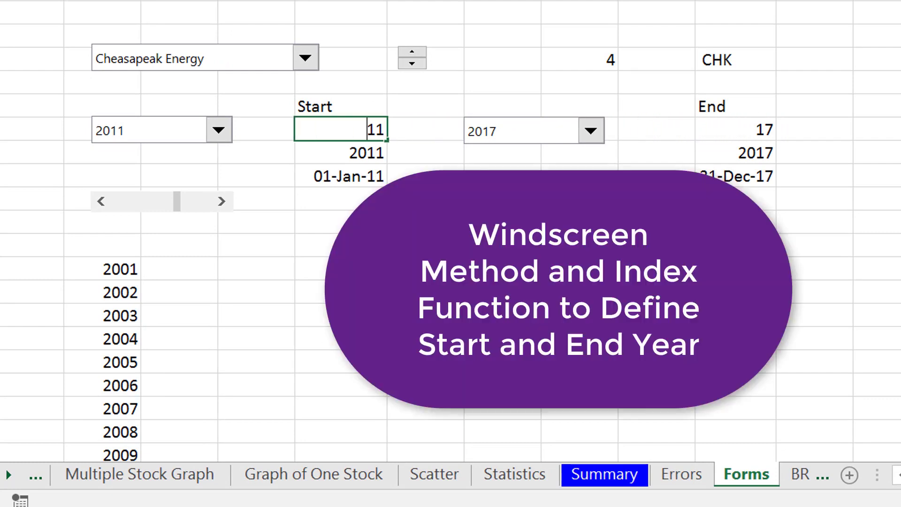
type("1")
key("ctrl+Return")
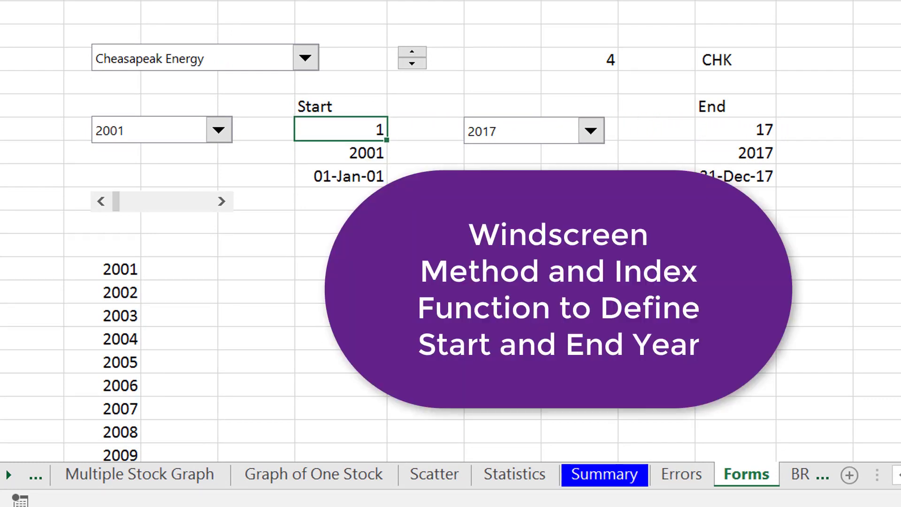
type("2")
key("Return")
key("Return")
key("F2")
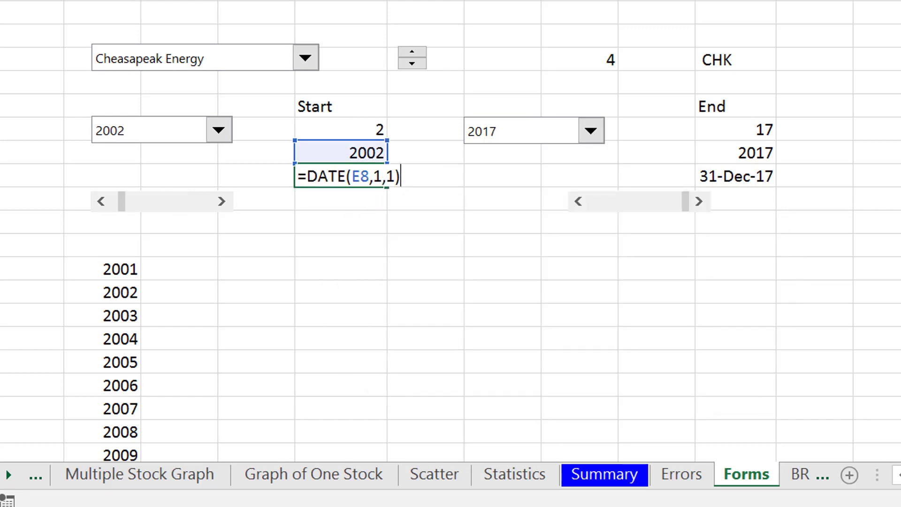
key("Return")
Step: Check the end date formula and the start-year slider's linked cell
key("Up")
key("Right")
key("Right")
key("Right")
key("Right")
key("F2")
key("Escape")
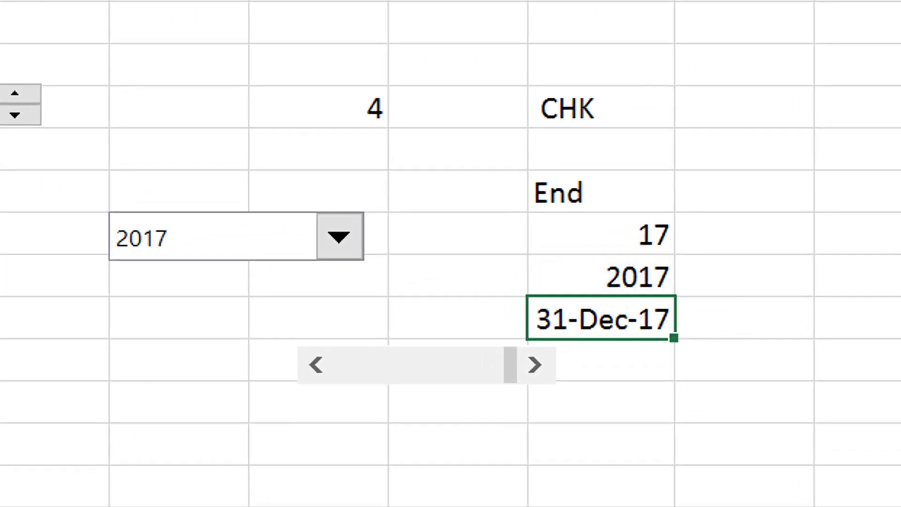
right_click(161, 195)
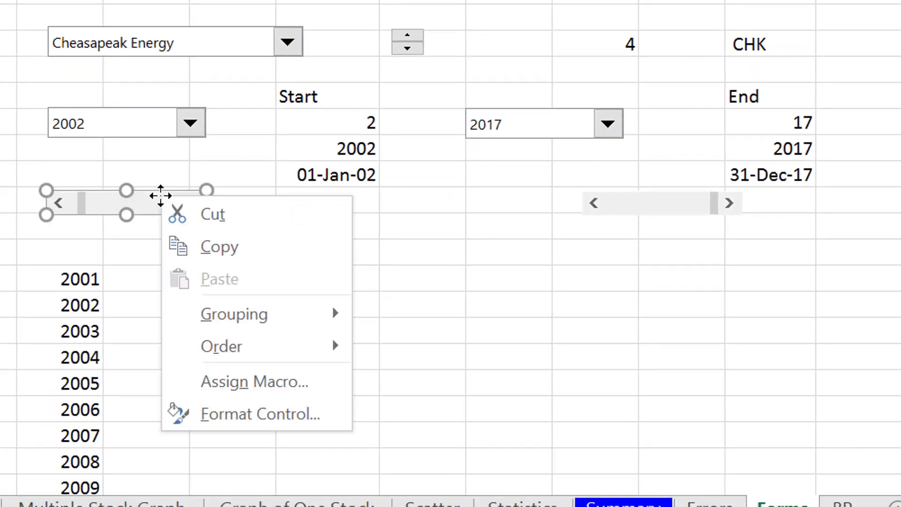
left_click(222, 415)
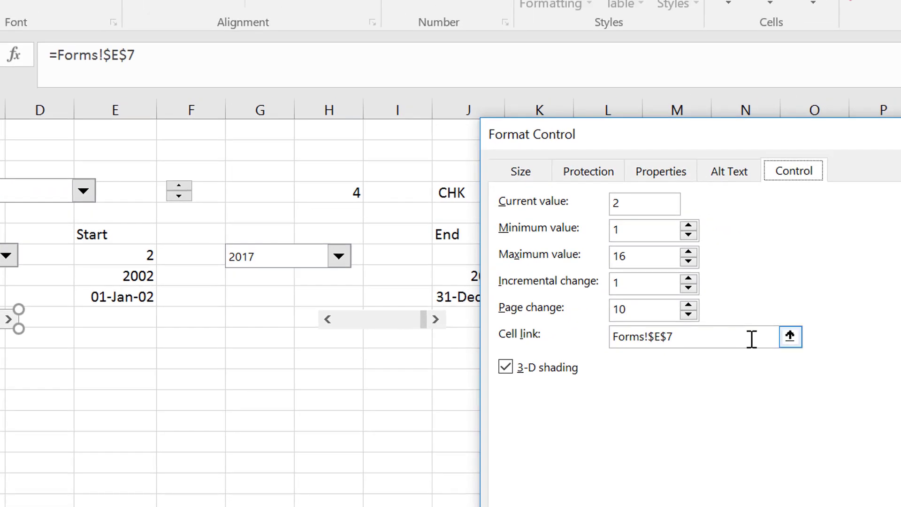
left_click(792, 337)
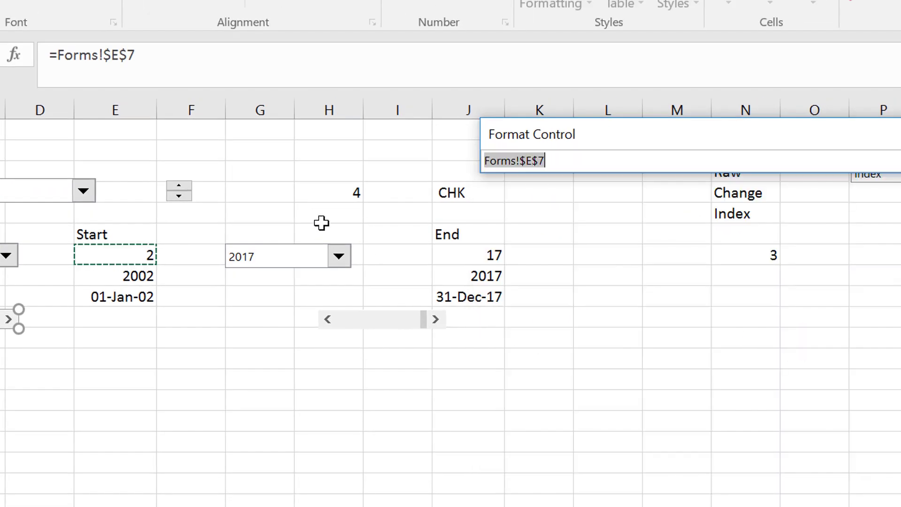
key("Return")
key("Return")
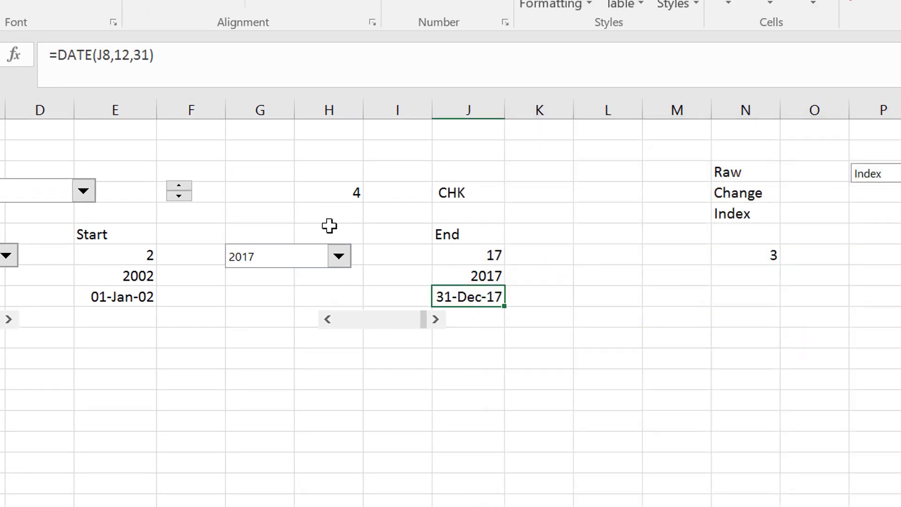
Step: Select the start and end date cells, then go to the price data sheet
key("Left")
key("Left")
key("Left")
key("Left")
key("Left")
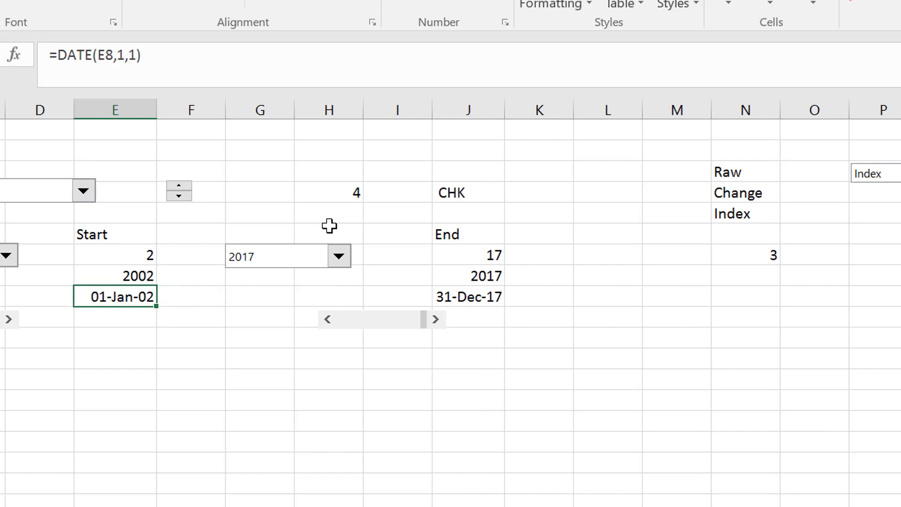
key("shift+Right")
key("shift+Right")
key("shift+Right")
key("shift+Right")
key("shift+Right")
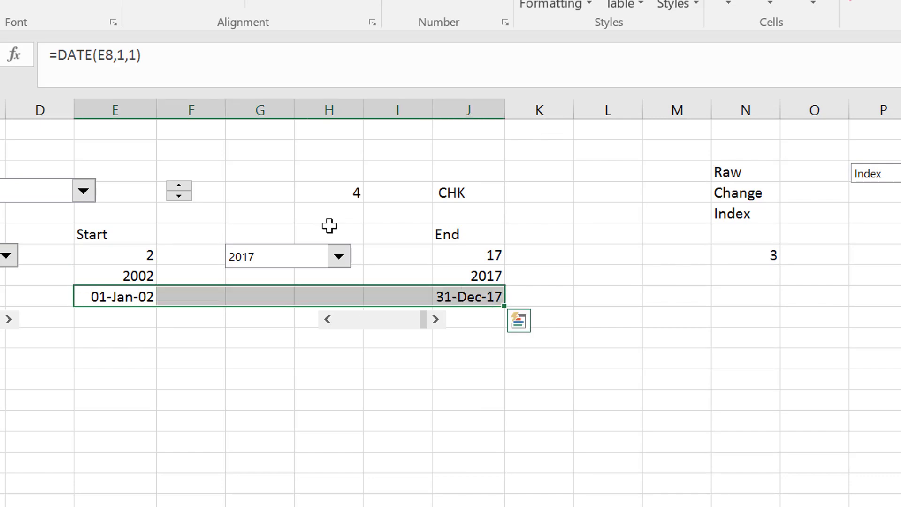
key("ctrl+Page_Down")
key("ctrl+Page_Down")
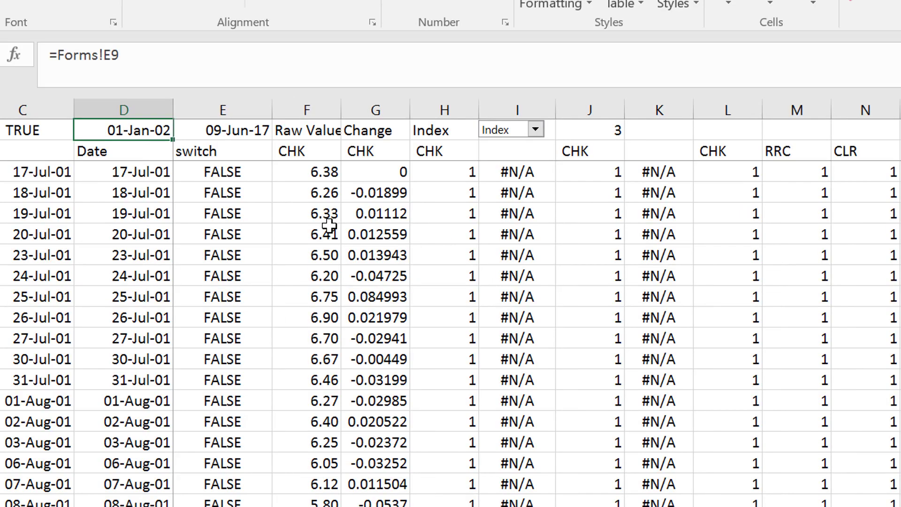
Step: Inspect the =AND switch formula in column E and review the formulas across row 116
key("Right")
key("Right")
key("Right")
key("Down")
key("Down")
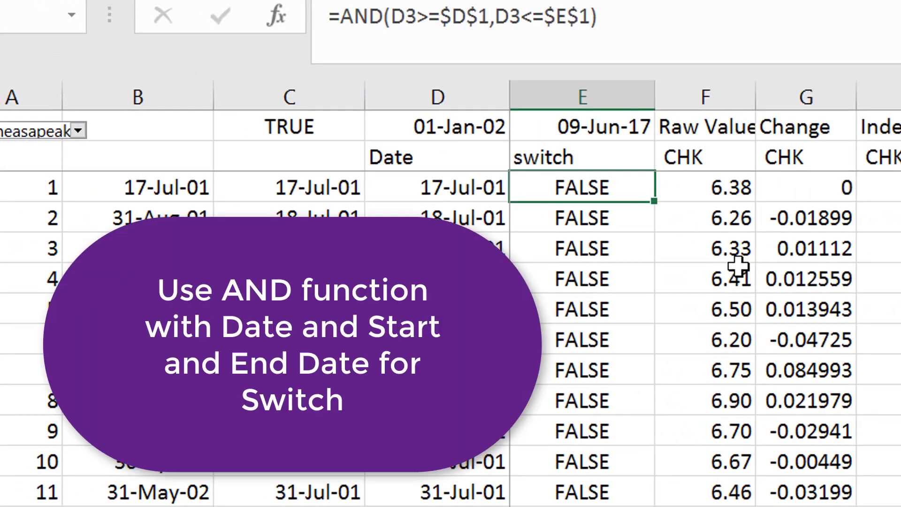
key("F2")
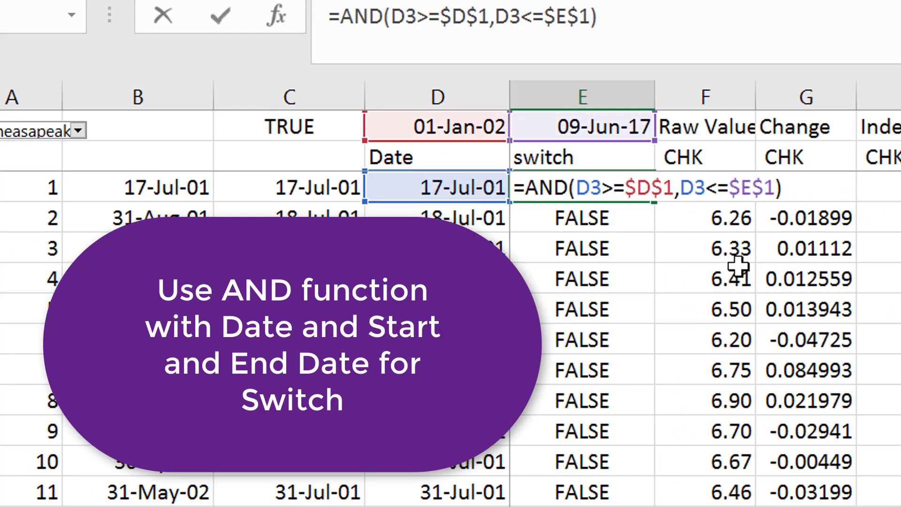
key("Escape")
key("Down")
key("Down")
key("Down")
key("Down")
key("Down")
key("Down")
key("Down")
key("Down")
key("Down")
key("Down")
key("Down")
key("Down")
key("Down")
key("Down")
key("Down")
key("Down")
key("Down")
key("Down")
key("Down")
key("Down")
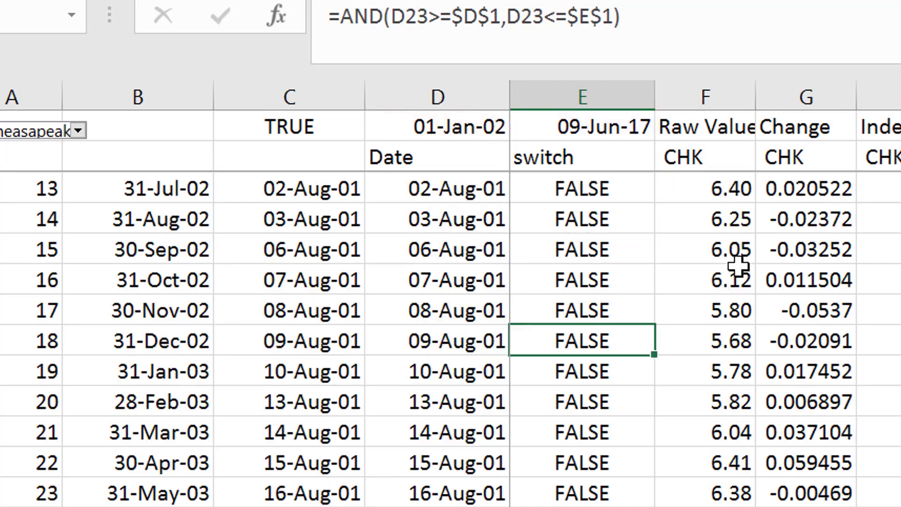
key("Down")
key("Down")
key("Down")
key("Down")
key("Down")
key("Down")
key("Down")
key("Down")
key("Down")
key("Down")
key("Down")
key("Down")
key("Down")
key("Down")
key("Down")
key("Down")
key("Down")
key("Down")
key("Down")
key("Down")
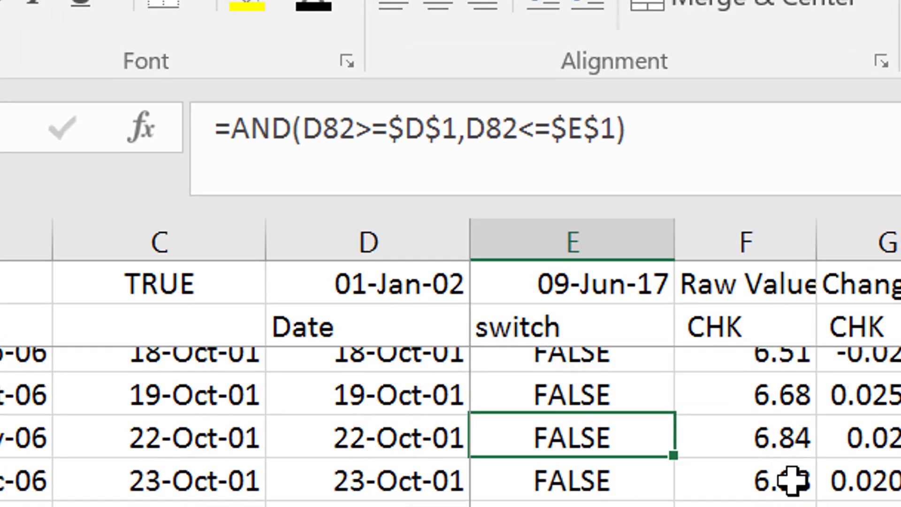
key("Down")
key("Down")
key("Down")
key("Down")
key("Down")
key("Down")
key("Down")
key("Down")
key("Down")
key("Down")
key("Down")
key("Down")
key("Down")
key("Down")
key("Down")
key("Down")
key("Down")
key("Down")
key("Down")
key("Down")
key("Up")
key("Up")
key("Up")
key("Up")
key("Up")
key("Up")
key("Up")
key("Up")
key("Up")
key("Up")
key("Up")
key("Up")
key("Up")
key("Up")
key("Up")
key("Up")
key("Up")
key("Up")
key("Up")
key("Up")
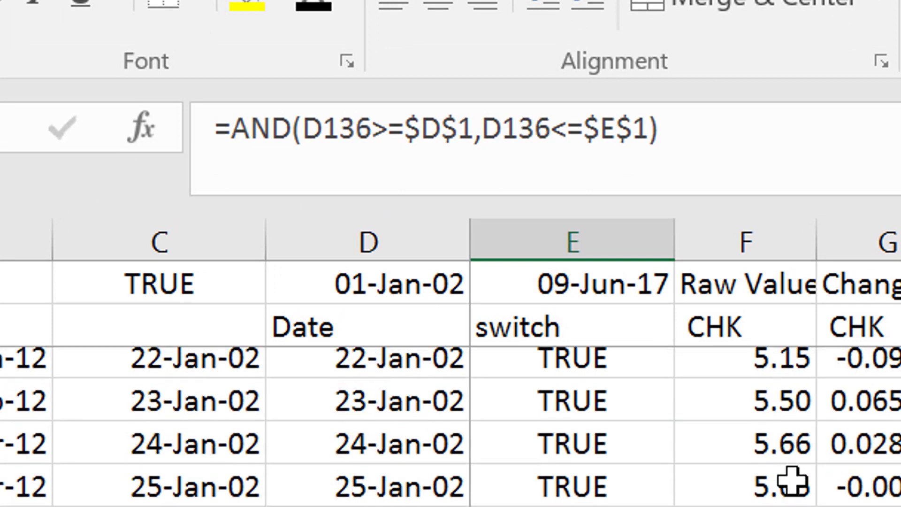
key("Up")
key("Up")
key("Right")
key("Right")
key("Right")
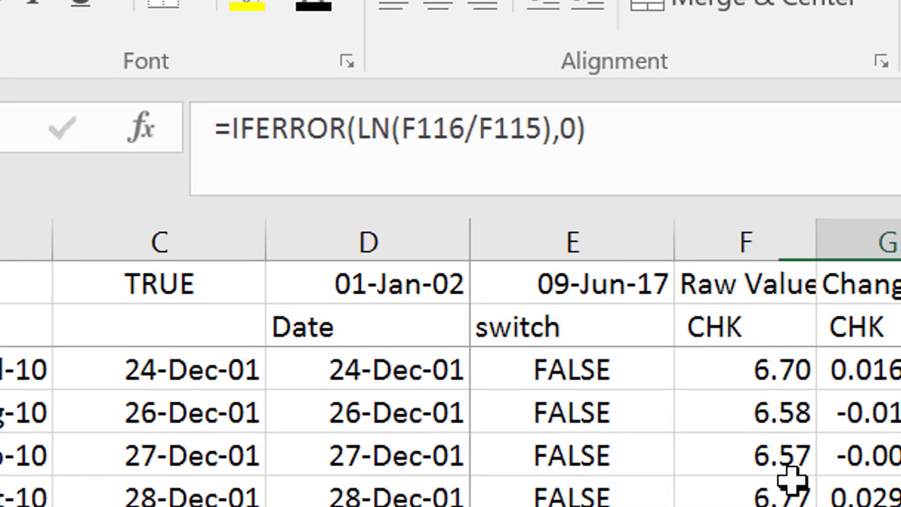
key("Right")
key("Right")
key("Right")
key("Right")
key("Right")
key("Right")
key("Right")
key("Right")
key("Right")
key("Right")
key("Right")
key("Right")
key("Right")
key("Right")
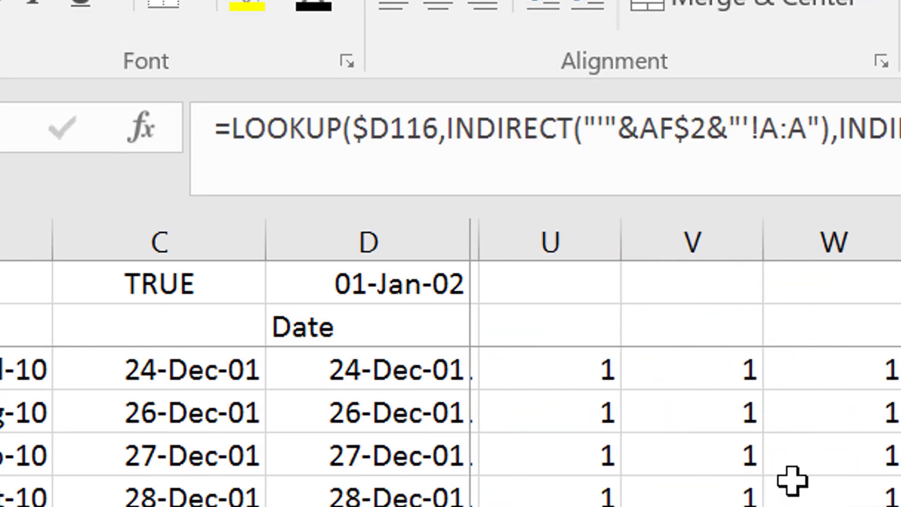
key("Right")
key("Right")
key("Right")
key("Right")
key("Right")
key("Right")
key("Right")
key("Right")
key("Right")
key("Right")
key("Right")
key("Right")
key("Right")
key("Right")
key("Right")
key("Right")
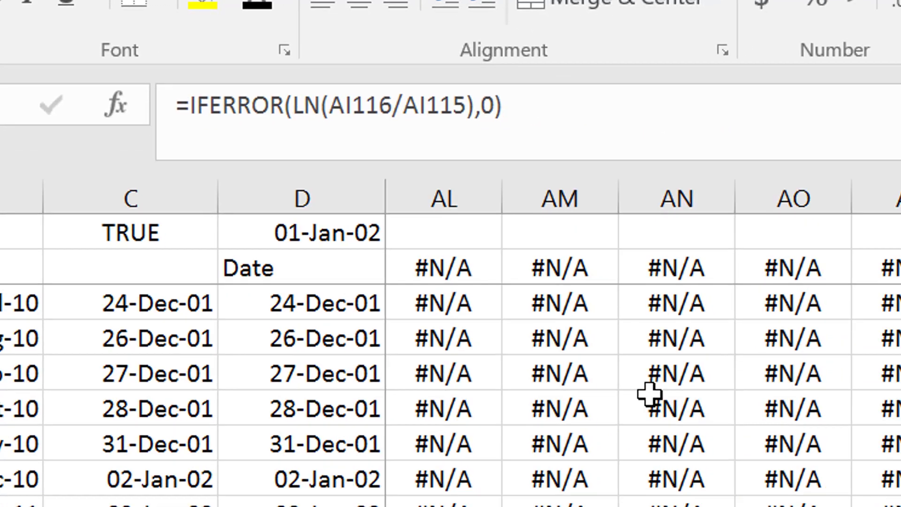
key("Right")
key("Right")
key("Right")
key("Right")
key("Right")
key("Right")
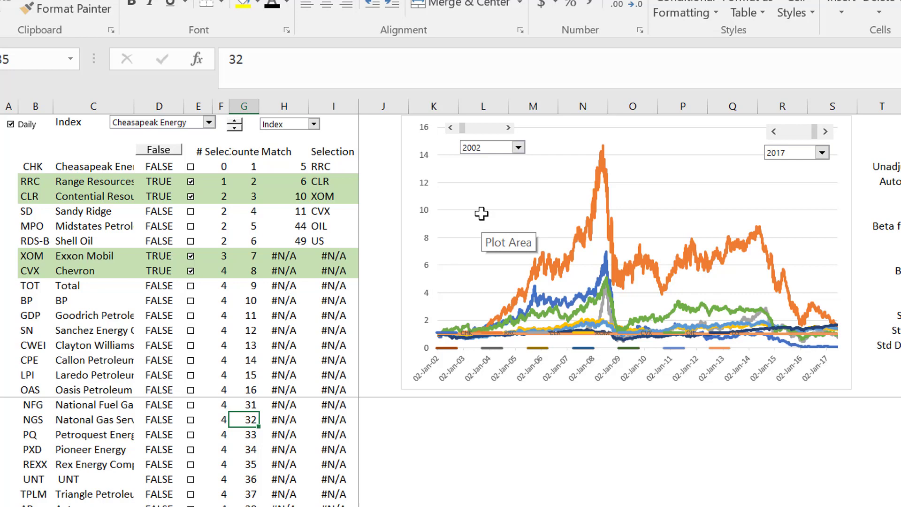
Step: Untick Exxon Mobil, Chevron, Oil Price and US Index so only RRC and CLR remain charted
key("ctrl+Page_Up")
key("ctrl+Page_Down")
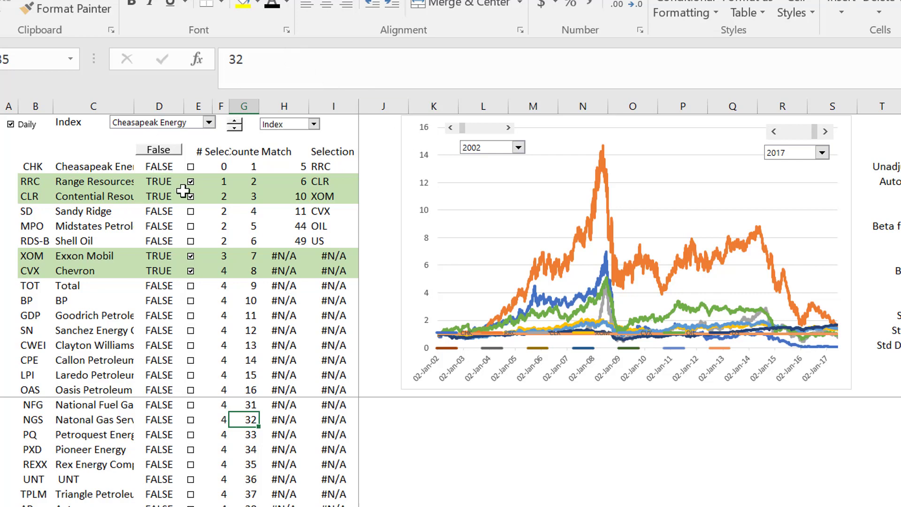
left_click(191, 257)
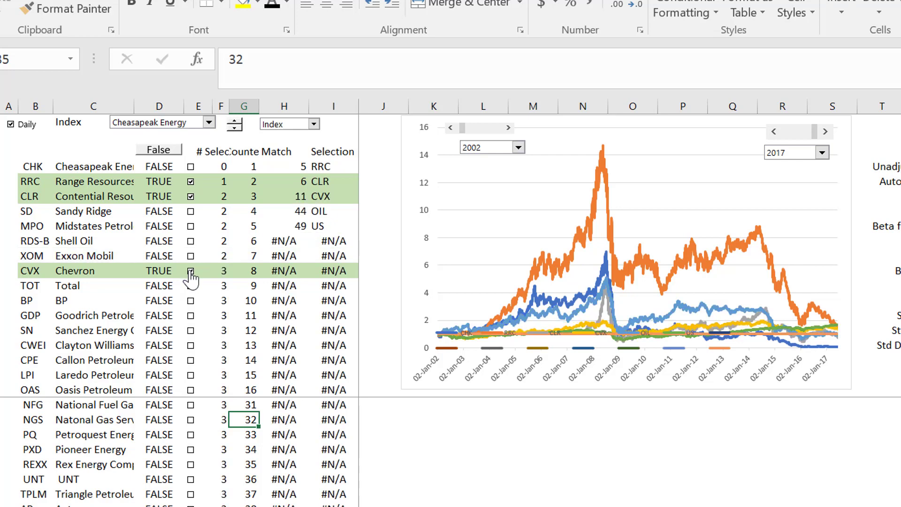
left_click(190, 272)
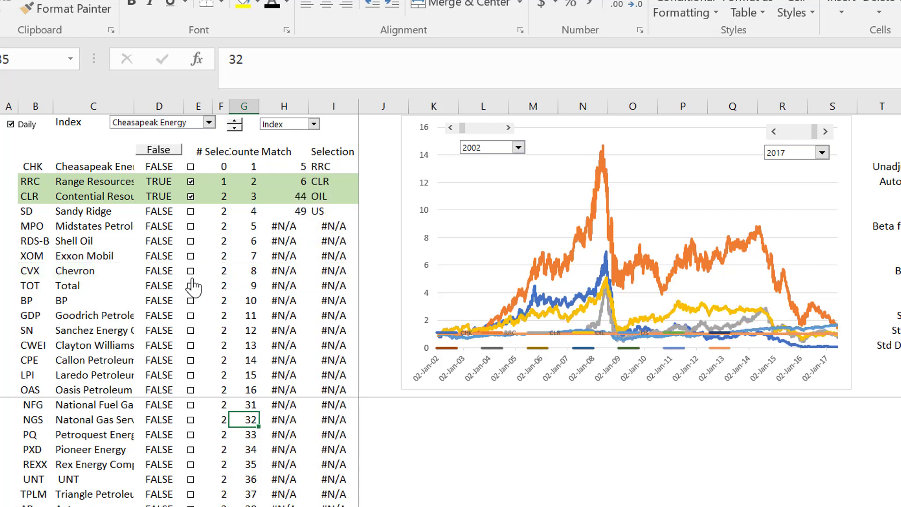
key("Down")
key("Down")
key("Down")
key("Down")
key("Down")
key("Down")
key("Down")
key("Down")
key("Down")
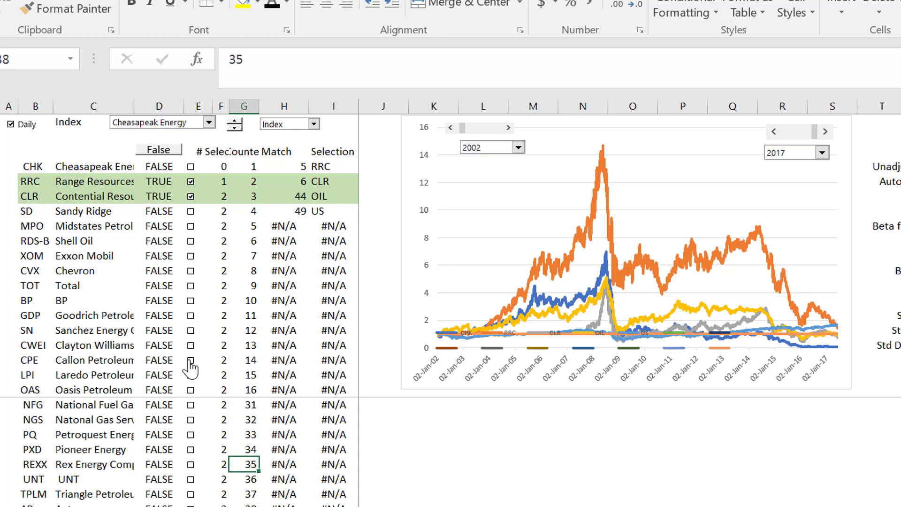
key("Down")
key("Down")
key("Down")
key("Down")
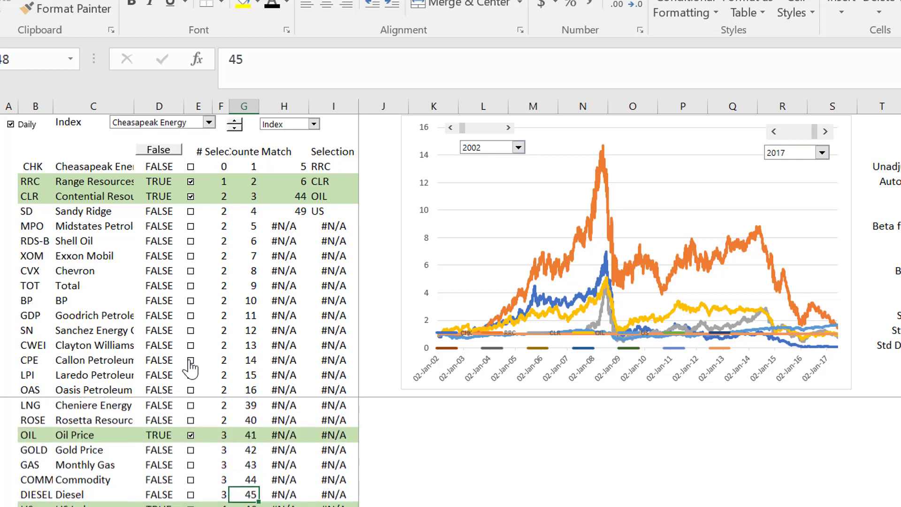
left_click(191, 438)
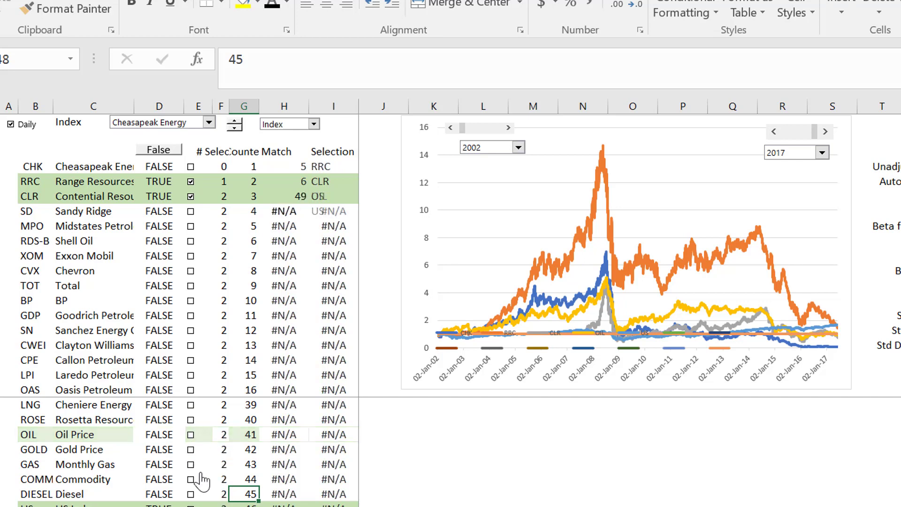
key("Down")
key("Down")
key("Down")
key("Down")
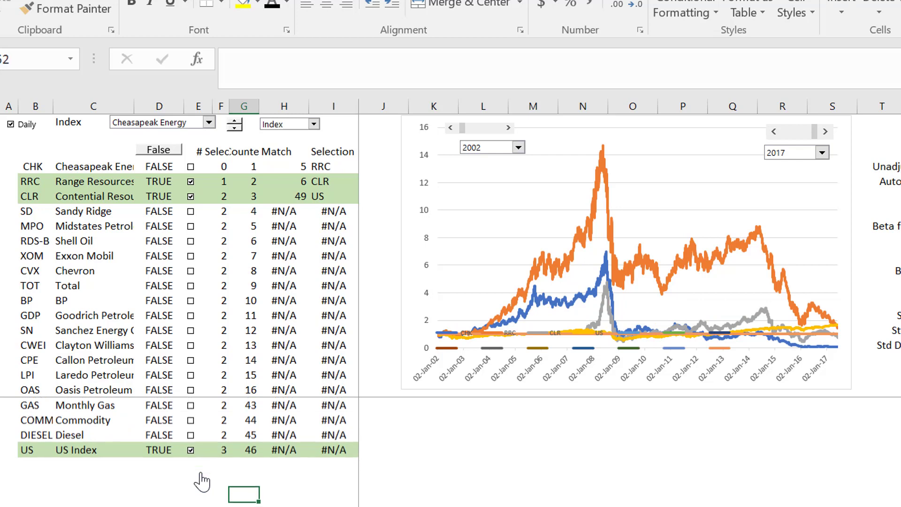
left_click(191, 450)
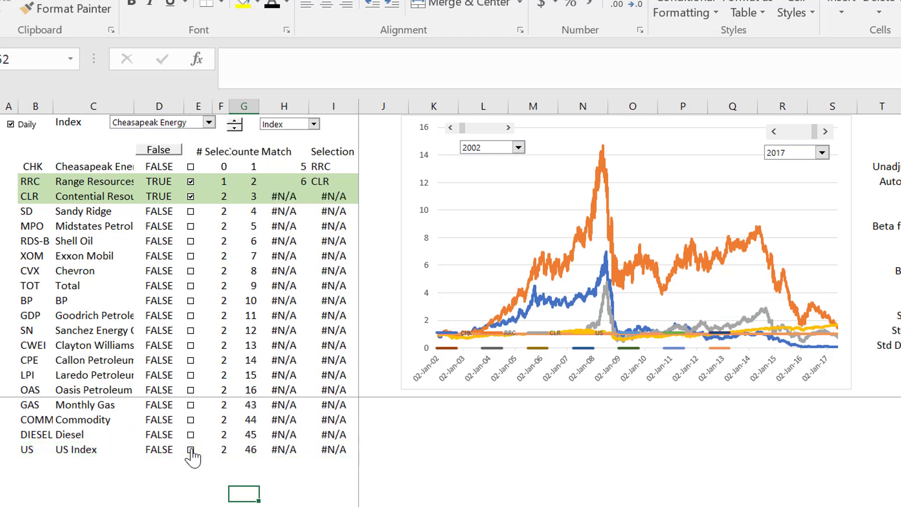
left_click(583, 416)
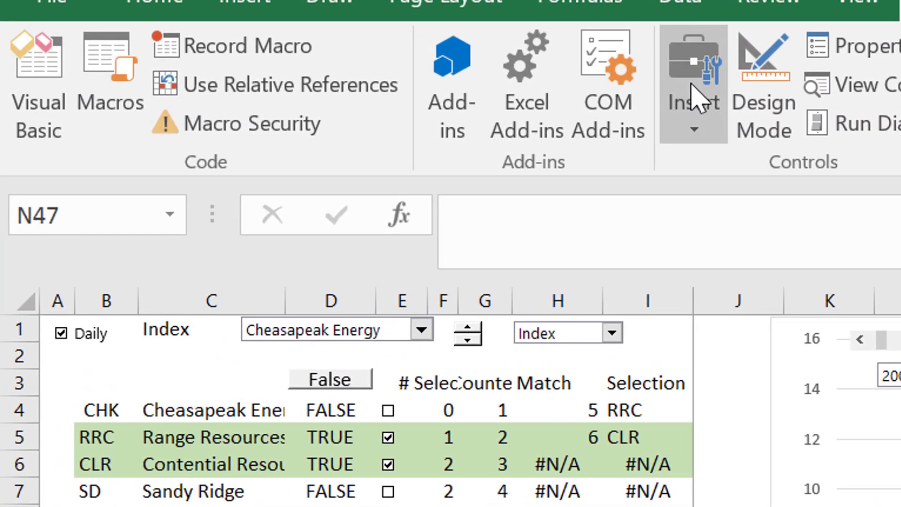
Step: Draw a list box form control beneath the multi-stock chart
left_click(694, 89)
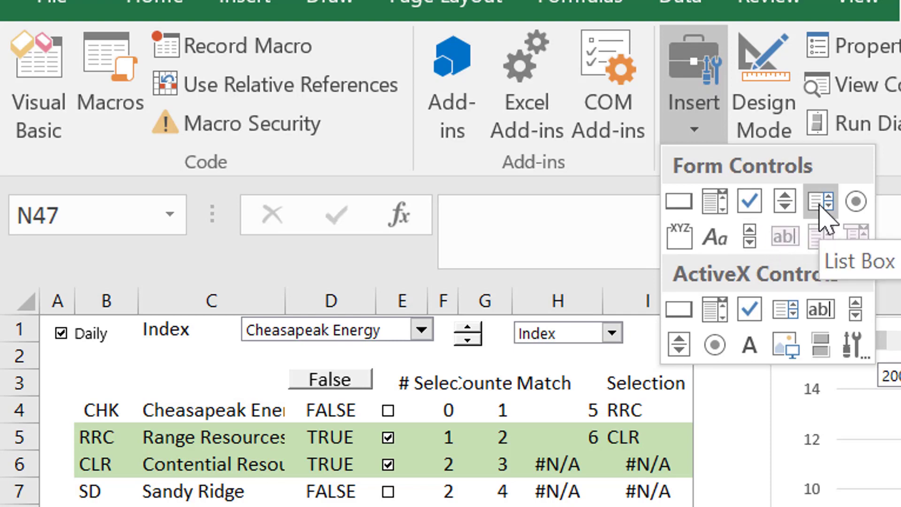
left_click(820, 207)
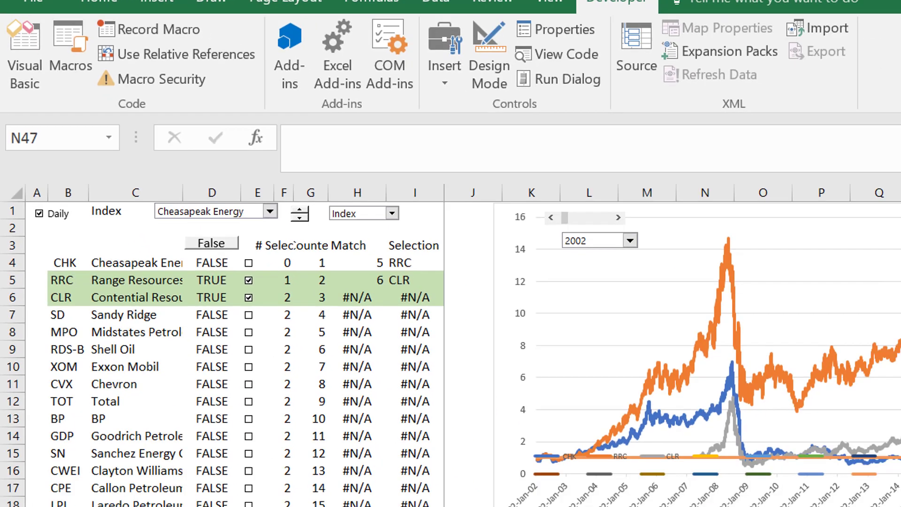
left_click_drag(357, 406, 416, 476)
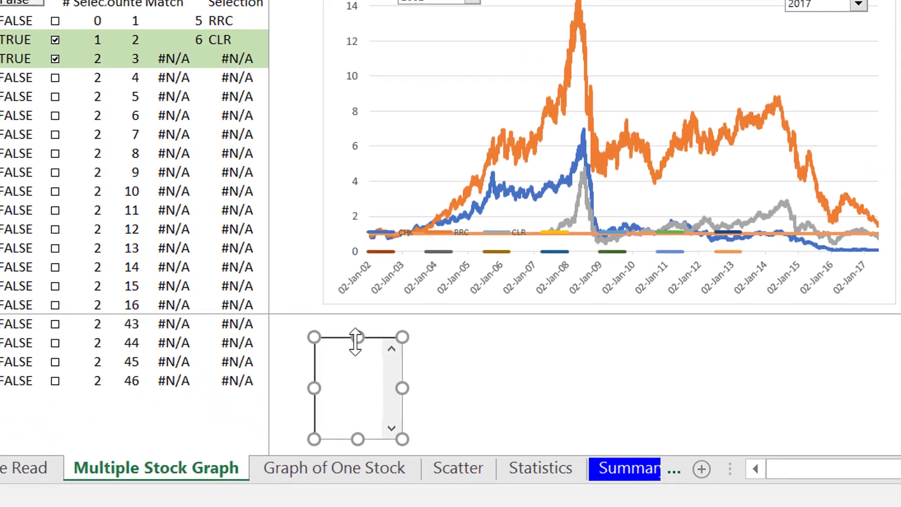
Step: Check the list box's Format Control settings, cancel, and delete the control
right_click(390, 399)
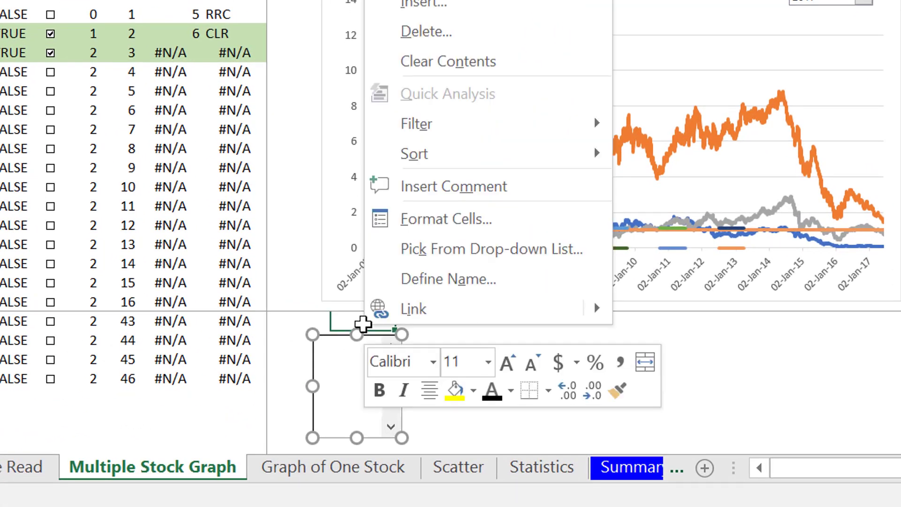
key("Escape")
right_click(355, 404)
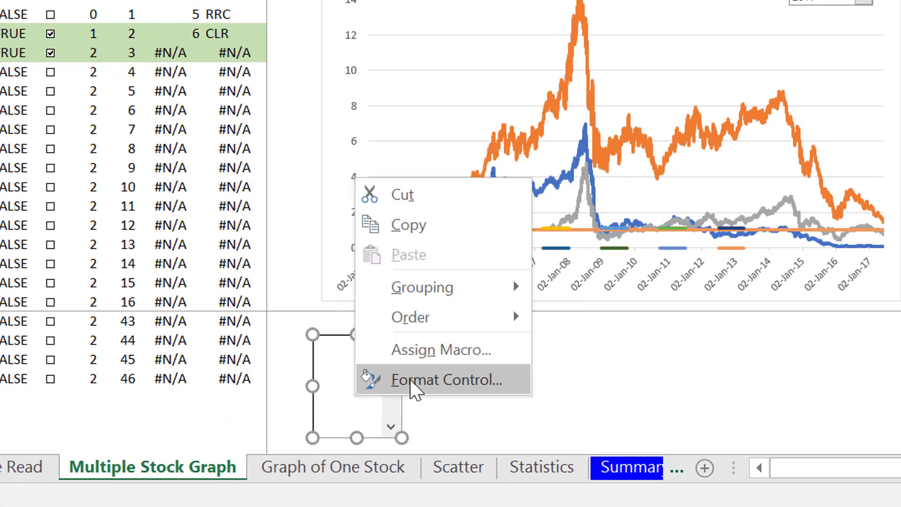
left_click(410, 379)
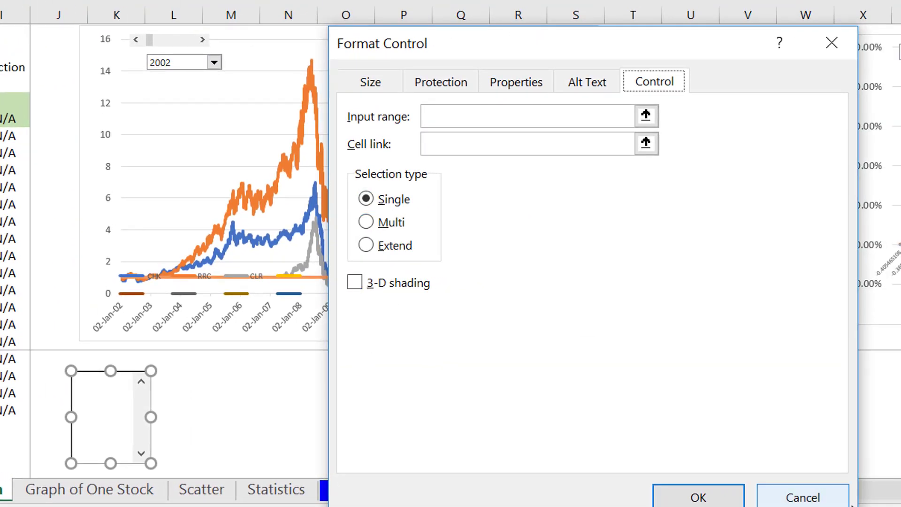
left_click(812, 498)
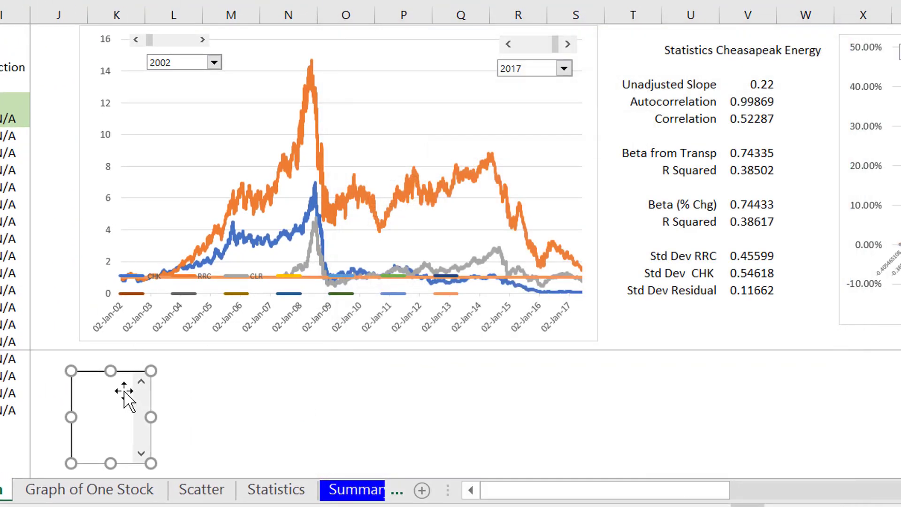
key("Delete")
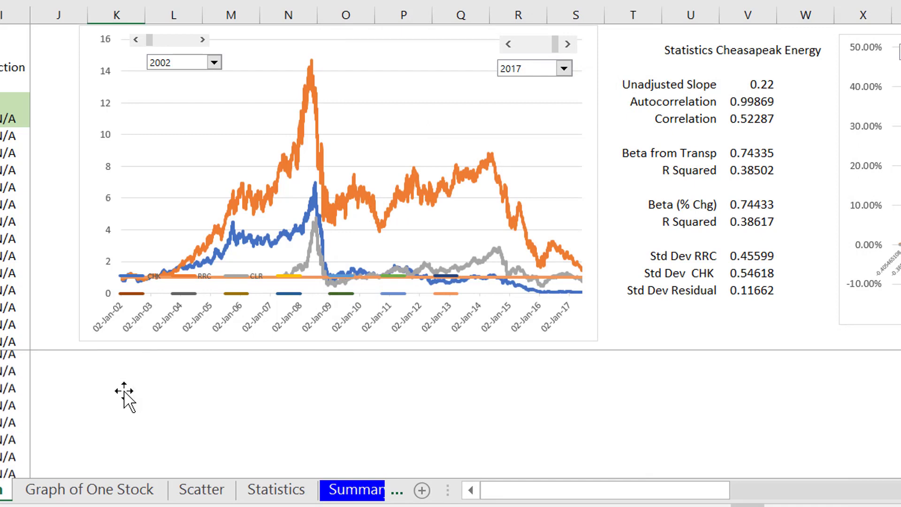
Step: Pick 2014 in the chart's start-year dropdown so plotting begins 02-Jan-14
key("Left")
key("Left")
key("Left")
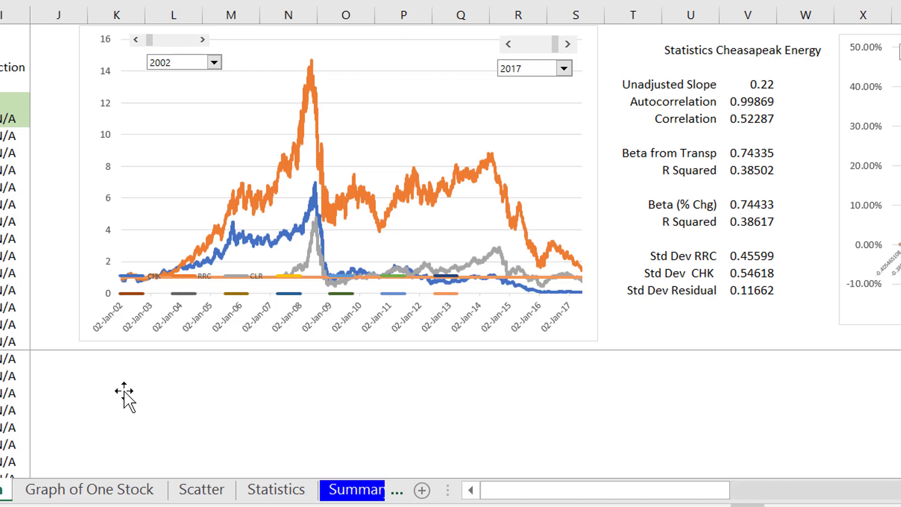
left_click(211, 65)
key("Down")
key("Down")
key("Down")
key("Down")
key("Down")
key("Down")
key("Down")
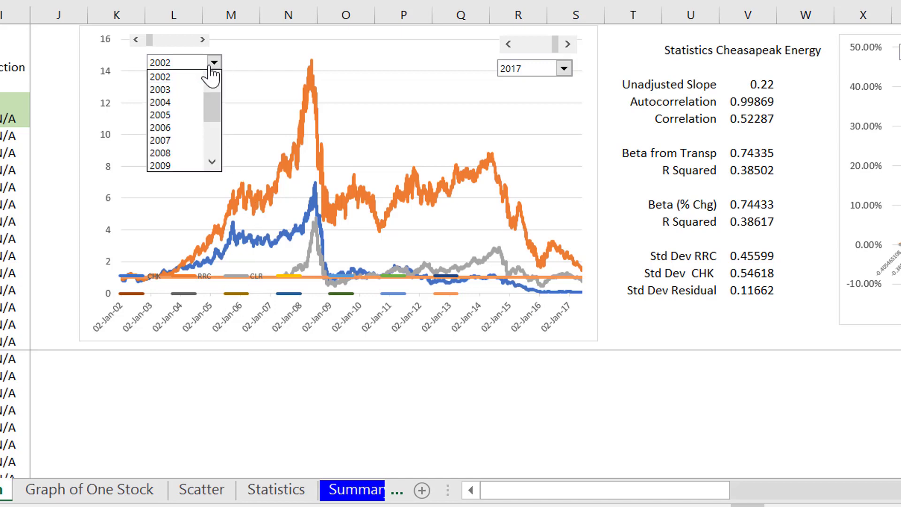
key("Down")
key("Down")
key("Down")
key("Down")
key("Down")
key("Escape")
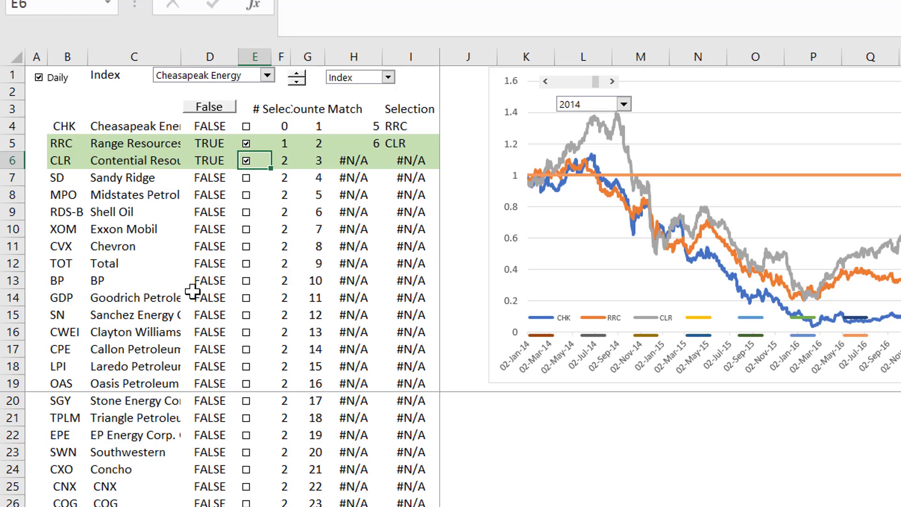
Step: Review the ticker list and Selection formulas, then tick CVX (row 11) and GDP (row 14)
key("Up")
key("Up")
key("Left")
key("Left")
key("Left")
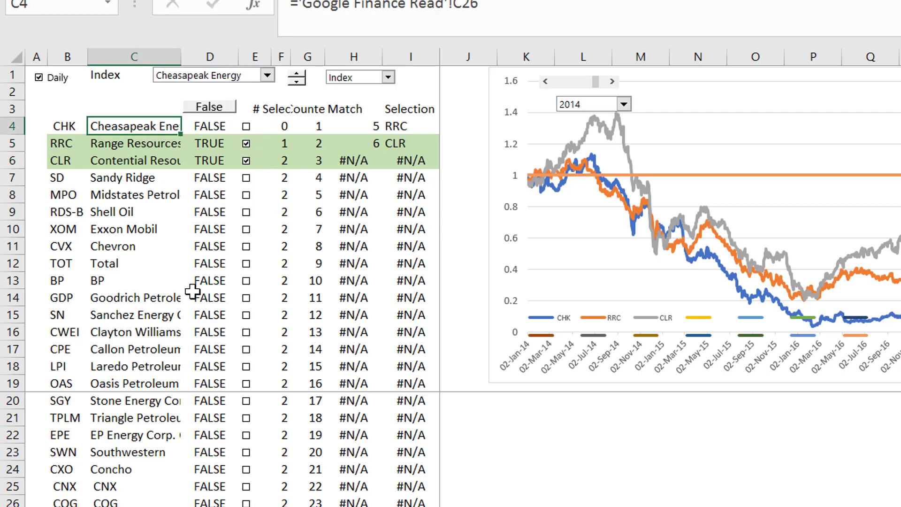
key("ctrl+Down")
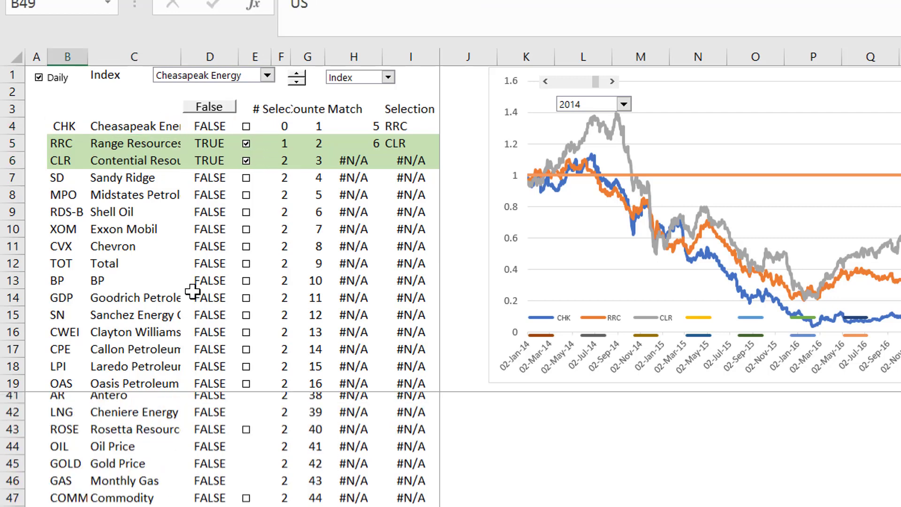
key("Up")
key("Up")
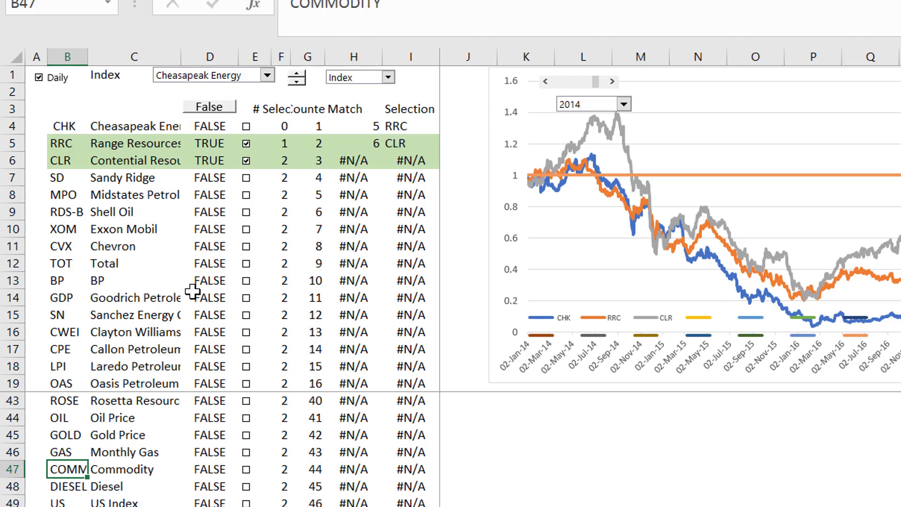
key("Up")
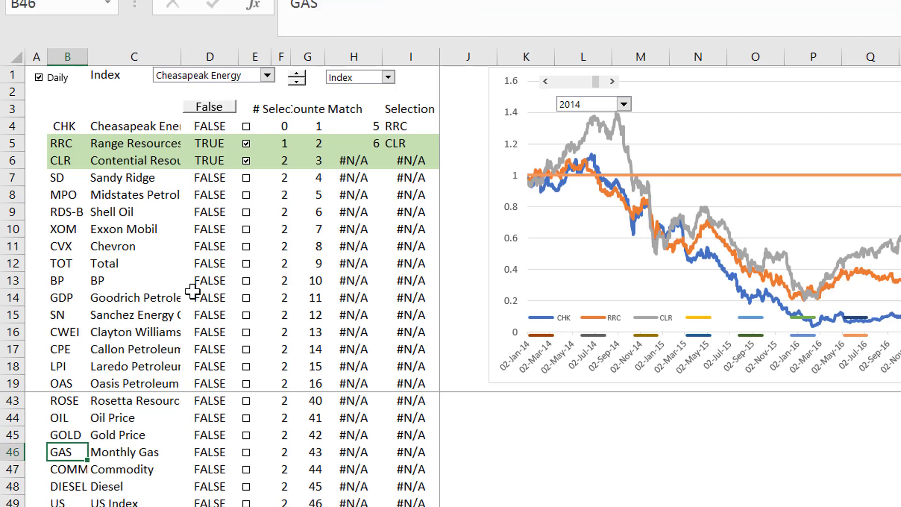
left_click(397, 122)
key("Up")
key("Down")
key("Down")
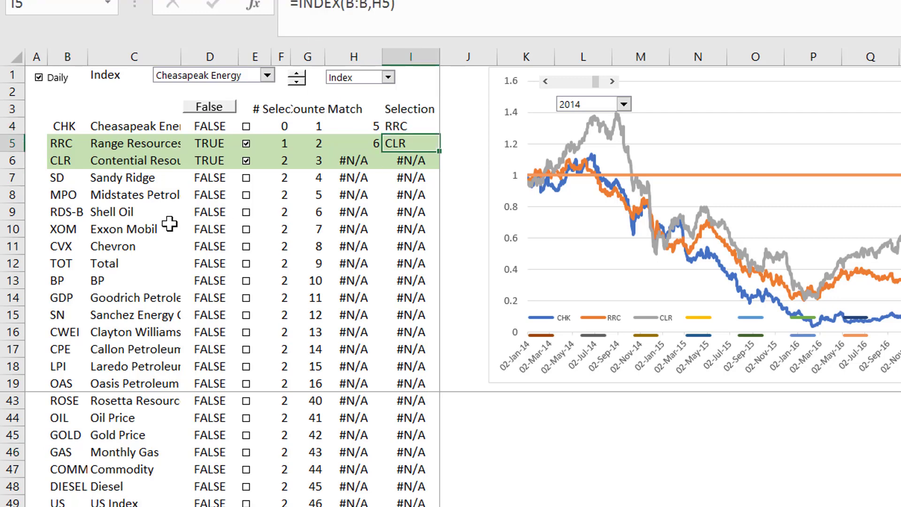
left_click(246, 246)
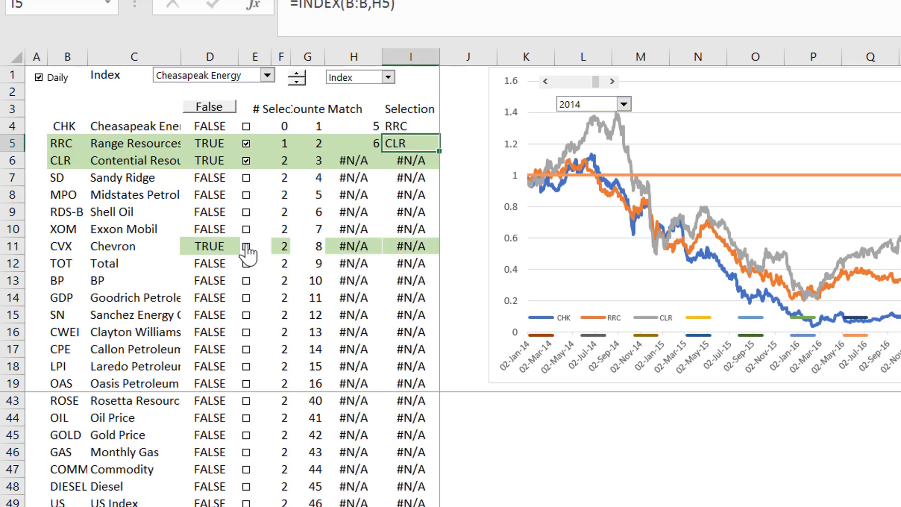
left_click(246, 297)
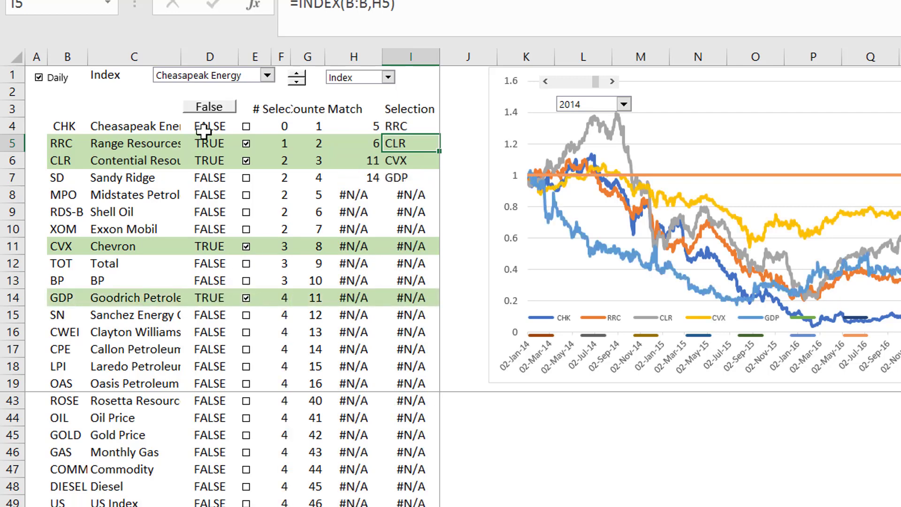
key("Up")
key("Up")
key("Left")
key("Left")
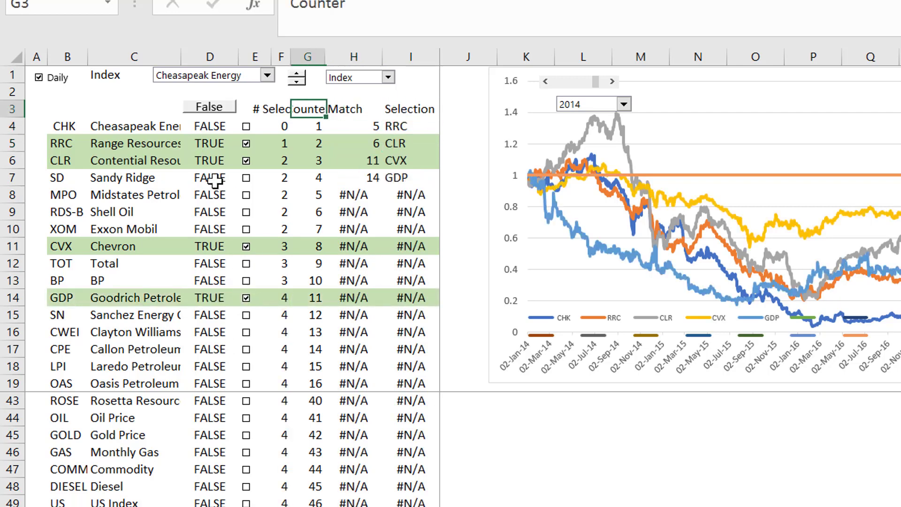
key("Left")
key("Down")
key("Down")
key("Left")
key("Left")
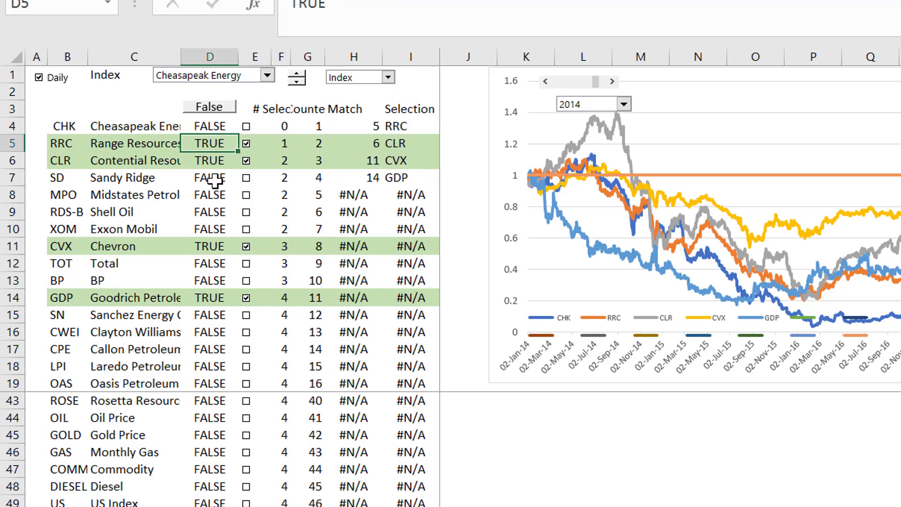
key("Right")
key("Right")
key("F2")
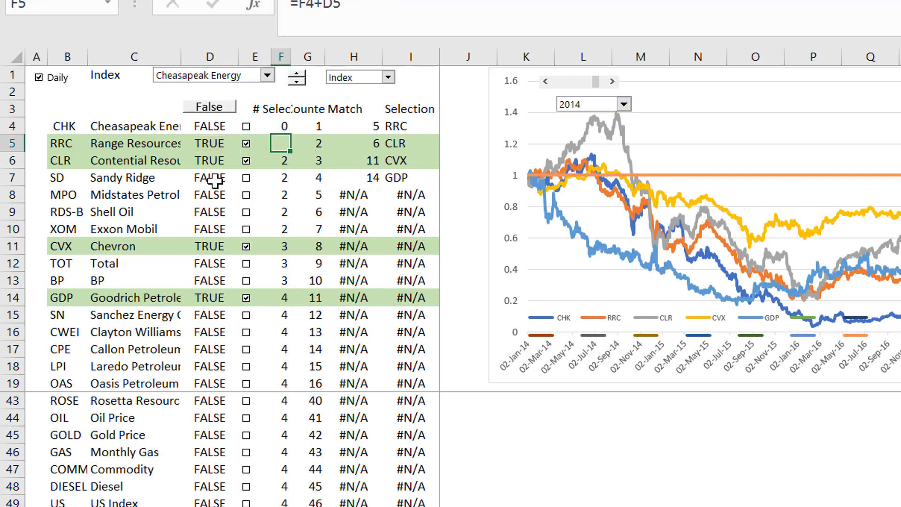
key("Escape")
key("Up")
key("F2")
key("Escape")
key("Down")
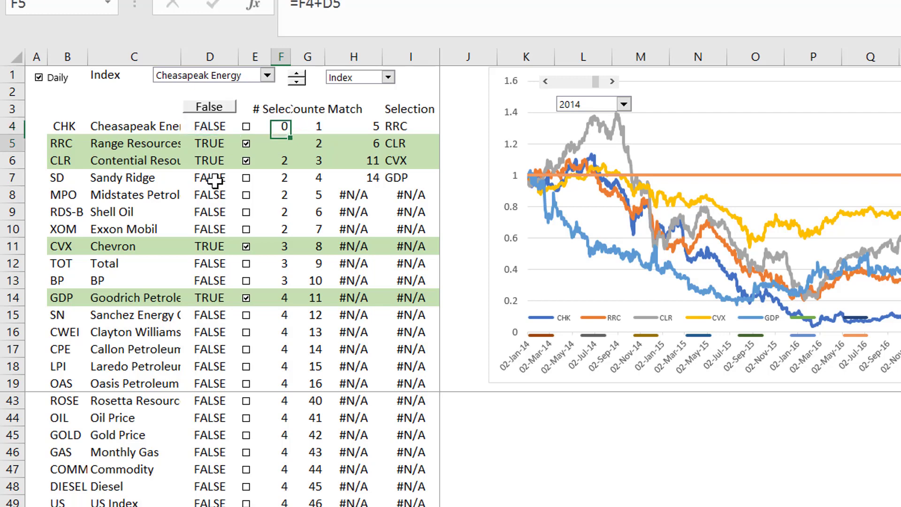
key("F2")
key("Return")
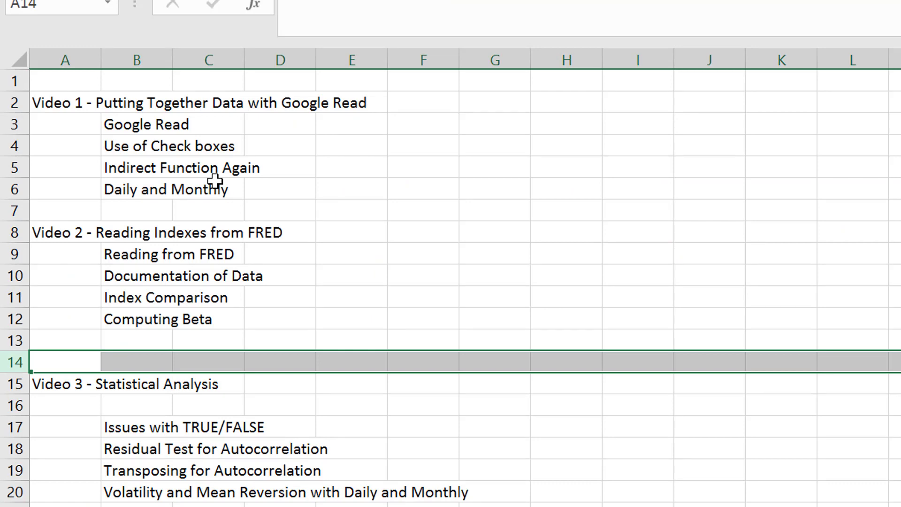
key("ctrl+z")
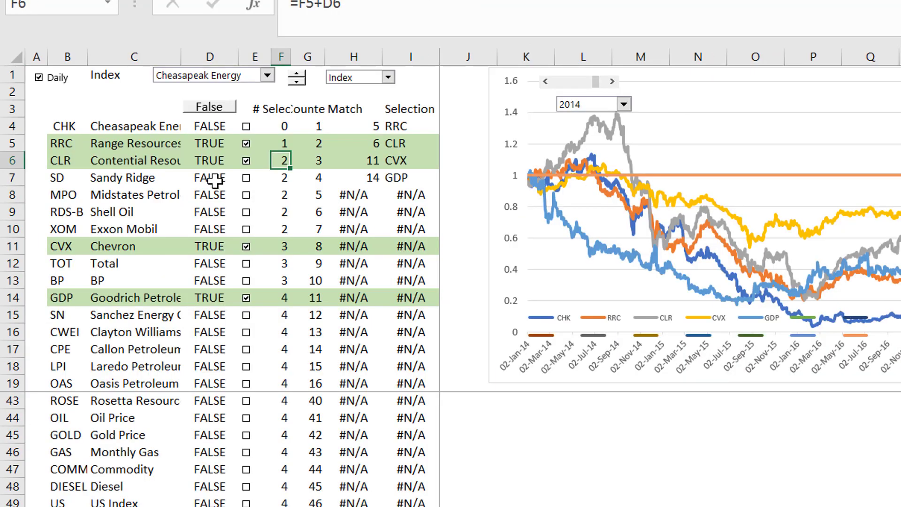
key("Up")
key("Down")
key("Down")
key("Up")
key("Up")
key("Up")
key("Down")
key("Down")
key("Down")
key("Down")
key("Down")
key("Down")
key("Down")
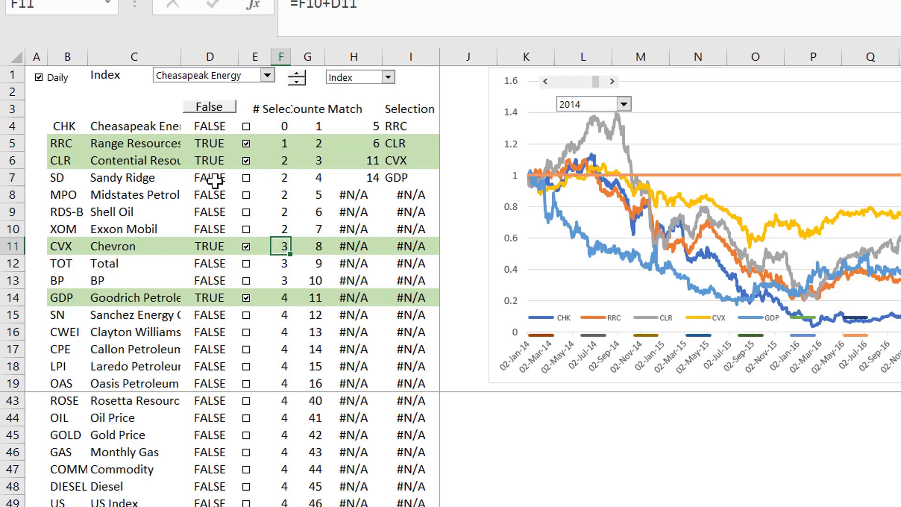
key("Down")
key("Down")
key("Down")
key("Down")
key("Down")
key("Down")
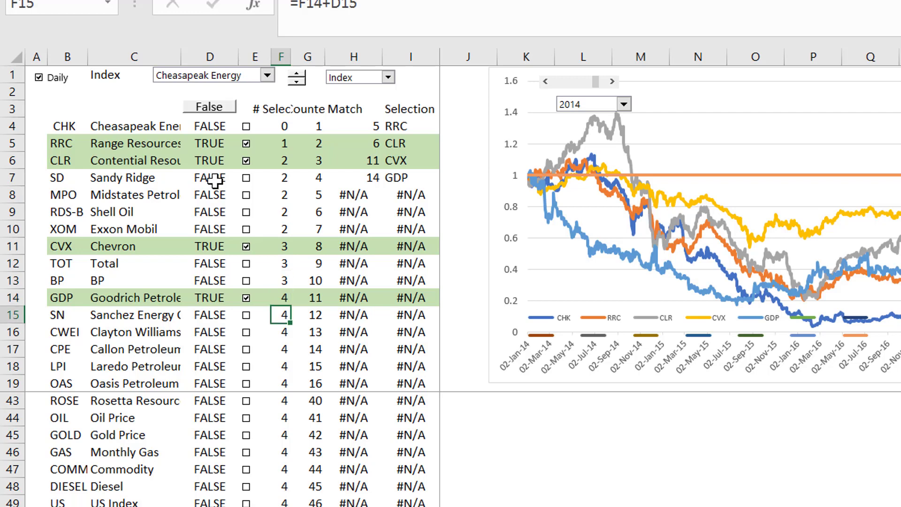
key("Up")
key("Up")
key("Right")
key("Up")
key("Up")
key("Up")
key("Up")
key("Up")
key("Up")
key("Up")
key("Up")
key("Up")
key("Up")
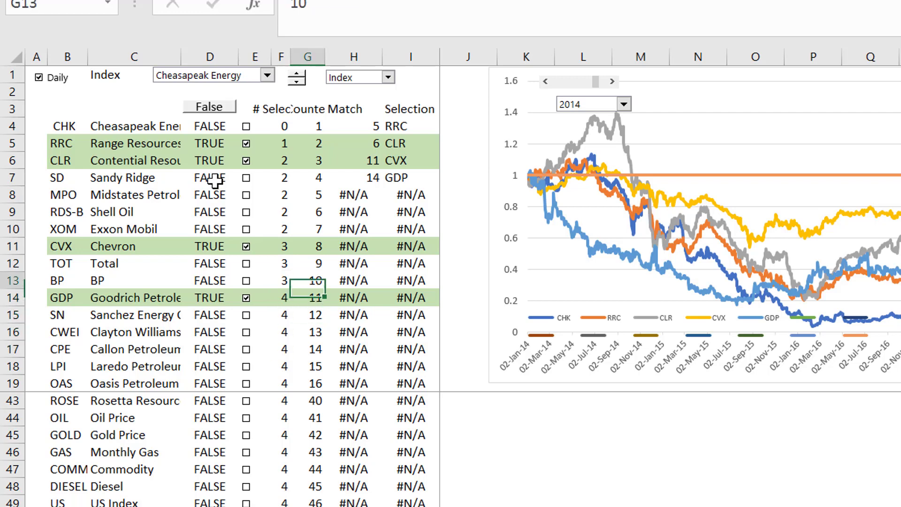
key("Up")
key("Up")
key("Down")
key("ctrl+shift+Down")
key("alt+h")
key("f")
key("i")
key("s")
Step: Review the MATCH formula in H4 and the INDEX formula in I4
key("Right")
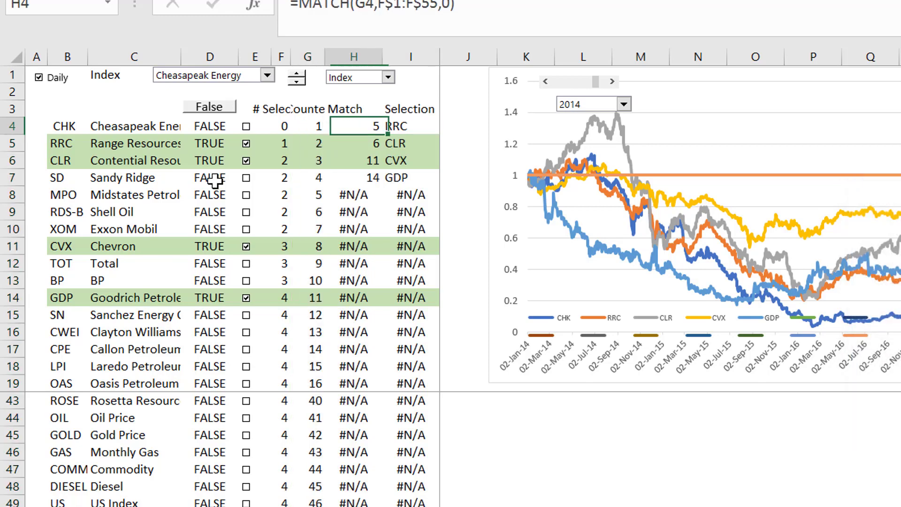
key("F2")
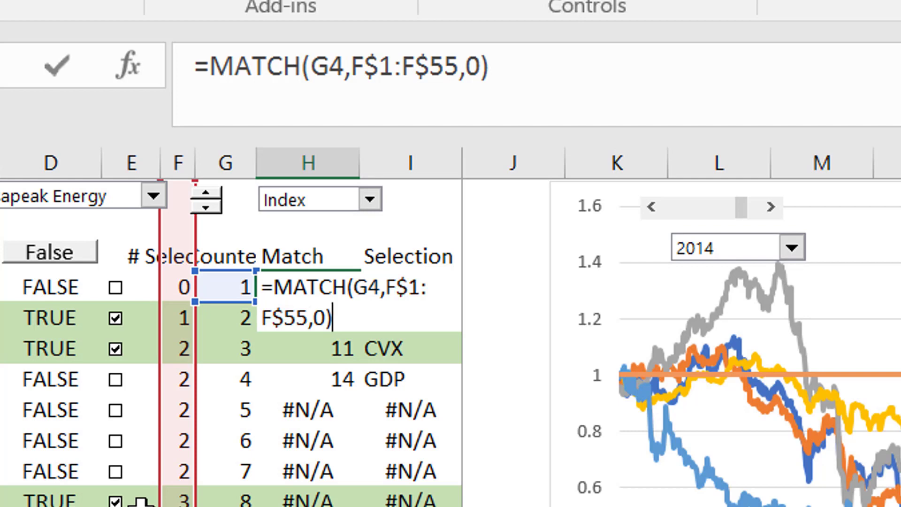
key("ctrl+Return")
key("Down")
key("Right")
key("Up")
key("F2")
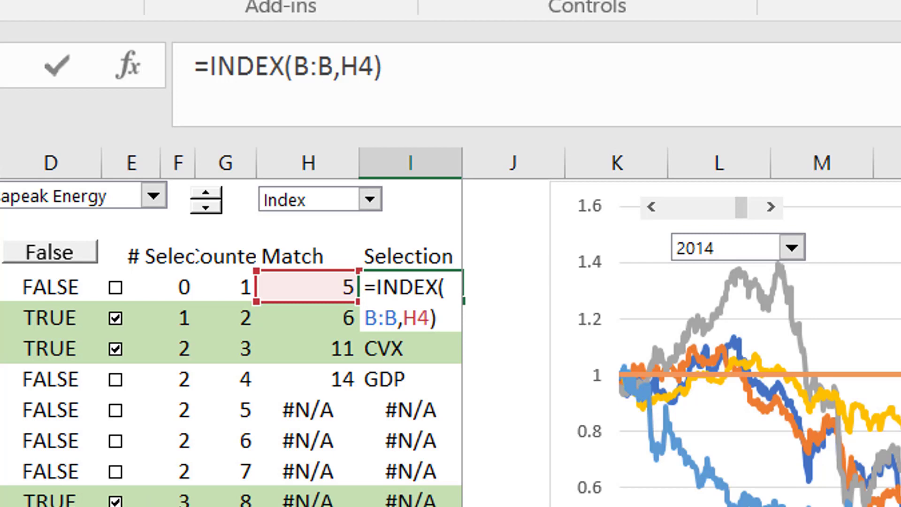
key("ctrl+Return")
Step: Look over the chosen tickers RRC, CLR, CVX and GDP in the Selection column
left_click(409, 378)
left_click(408, 317)
left_click(408, 286)
key("shift+Down")
key("shift+Down")
key("shift+Down")
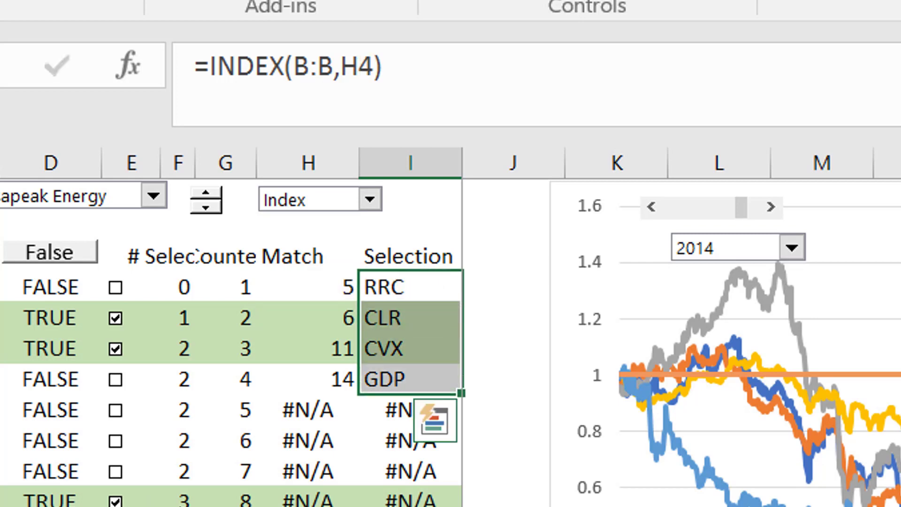
left_click(409, 256)
left_click(409, 287)
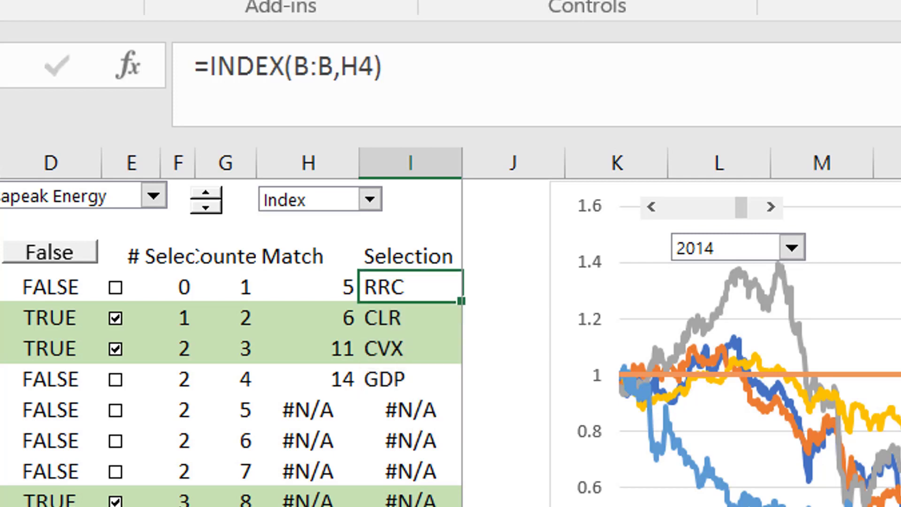
key("shift+Down")
key("shift+Down")
key("shift+Up")
key("shift+Up")
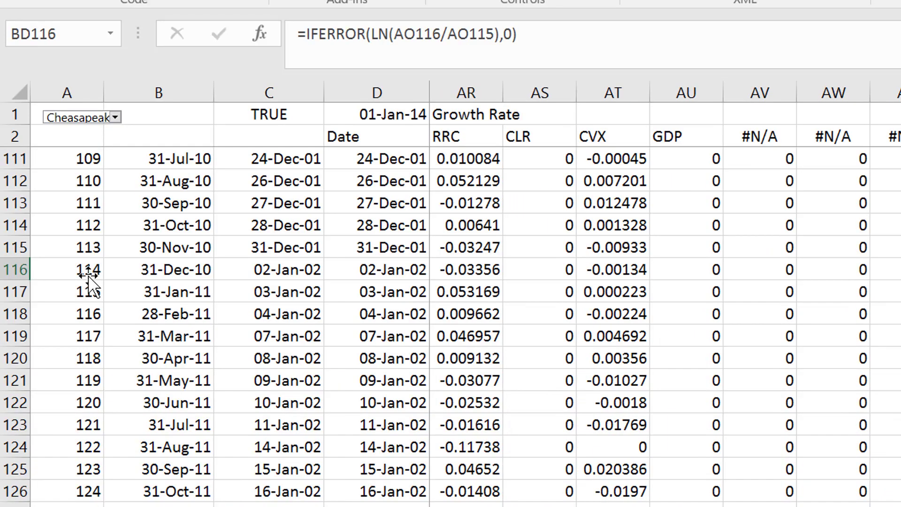
Step: Move up the growth-rate columns to their ticker header row
key("Up")
key("Up")
key("Left")
key("Up")
key("ctrl+Up")
Step: Browse the Summary header row and inspect the RRC header's TRANSPOSE formula
key("Up")
key("Left")
key("Left")
key("ctrl+Left")
key("ctrl+Left")
key("Left")
key("Left")
key("Left")
key("Left")
key("Left")
key("Left")
key("Left")
key("Left")
key("Left")
key("Left")
key("Left")
key("Left")
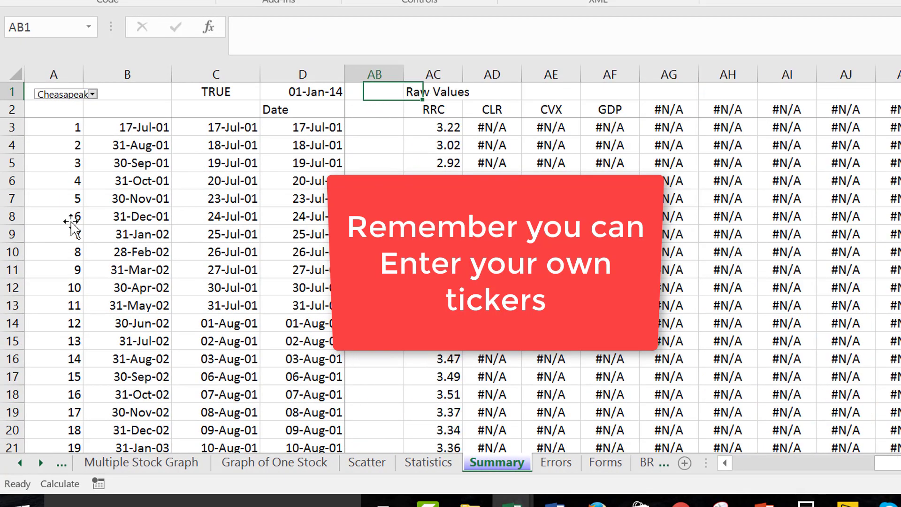
key("Right")
key("Down")
key("Right")
key("Right")
key("F2")
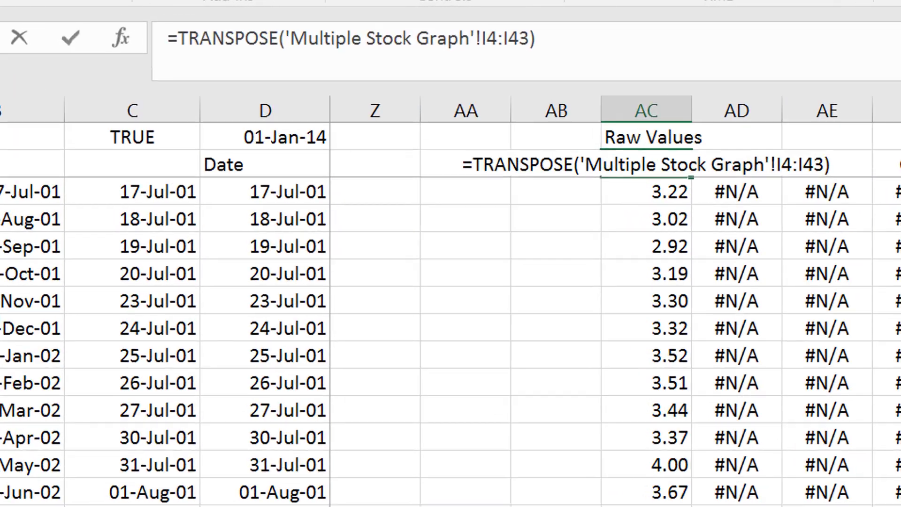
Step: Inspect the first price cell's LOOKUP formula and exit without changes
key("Escape")
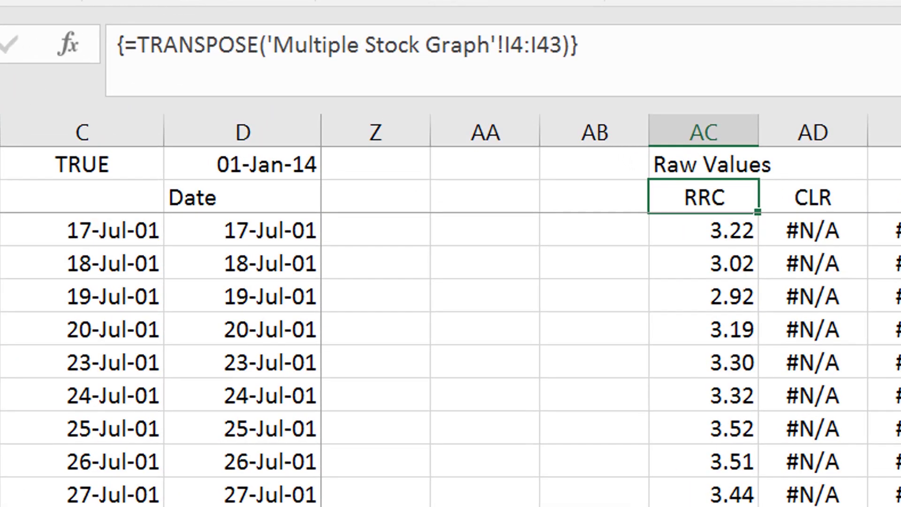
key("Down")
key("F2")
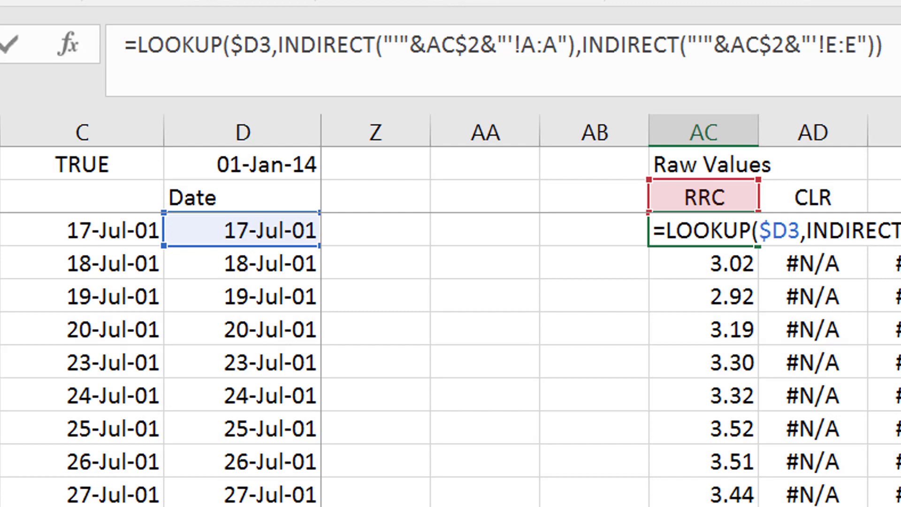
key("Escape")
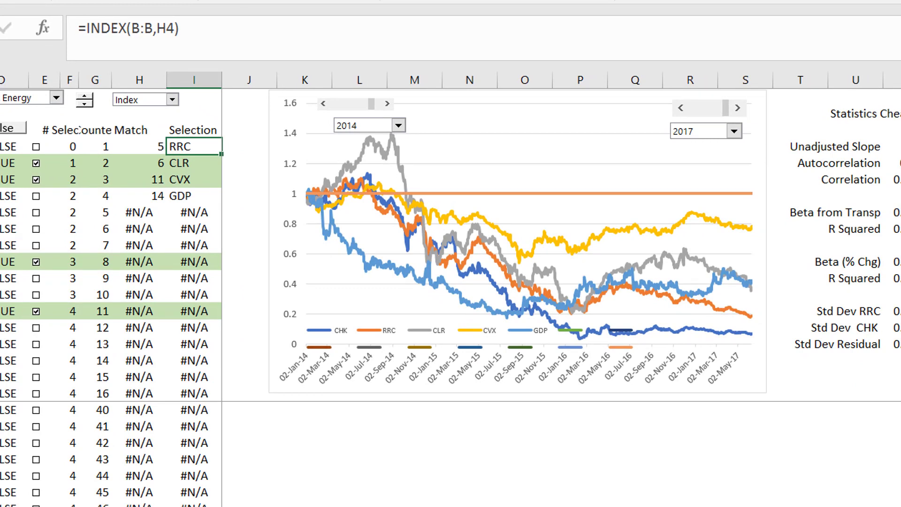
Step: Select the ticker, company name and TRUE/FALSE columns from CHK to CPE and copy them
left_click(194, 163)
left_click(194, 180)
key("Left")
key("Left")
key("Left")
key("Left")
key("Left")
key("Left")
key("Left")
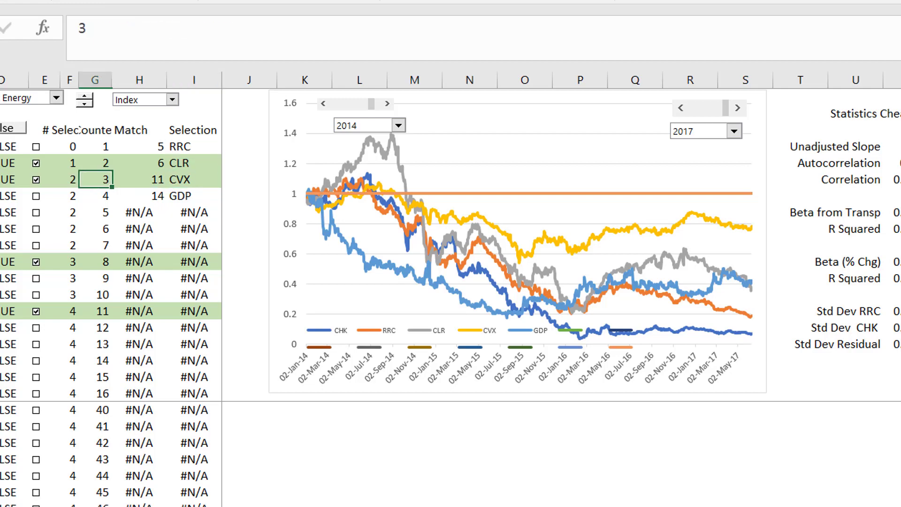
key("Up")
key("Up")
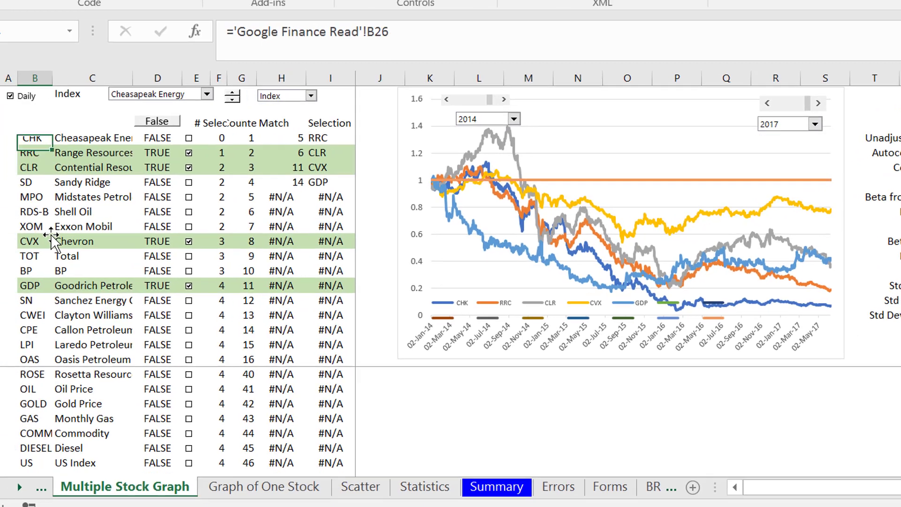
key("shift+Right")
key("shift+Right")
key("shift+Right")
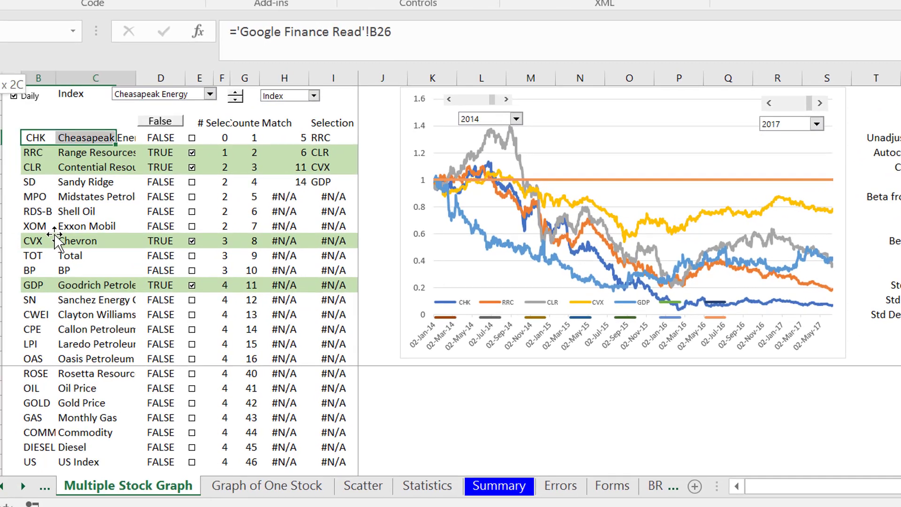
key("shift+Left")
key("shift+Down")
key("shift+Down")
key("shift+Down")
key("shift+Down")
key("shift+Down")
key("shift+Down")
key("shift+Down")
key("shift+Down")
key("shift+Down")
key("shift+Down")
key("shift+Down")
key("shift+Down")
key("shift+Down")
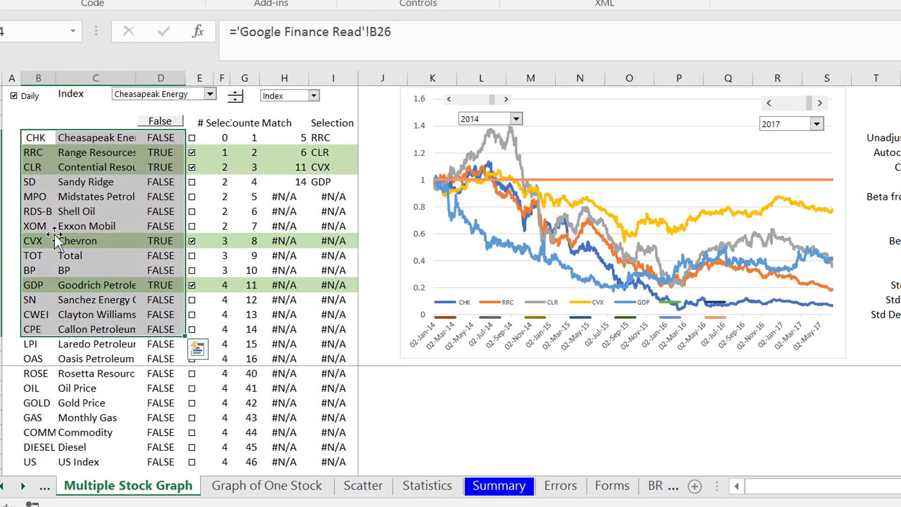
key("ctrl+c")
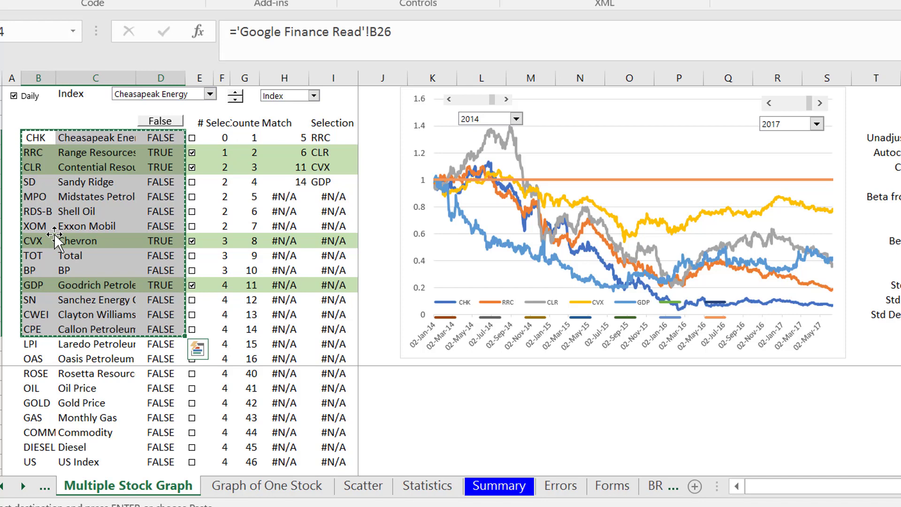
Step: Insert a new sheet and paste the copied ticker list as values at C3
key("shift+F11")
key("Down")
key("Down")
key("Right")
key("Right")
key("ctrl+alt+v")
key("Return")
key("Right")
key("Right")
key("Left")
key("Right")
key("Right")
key("Left")
key("Left")
key("Right")
key("Right")
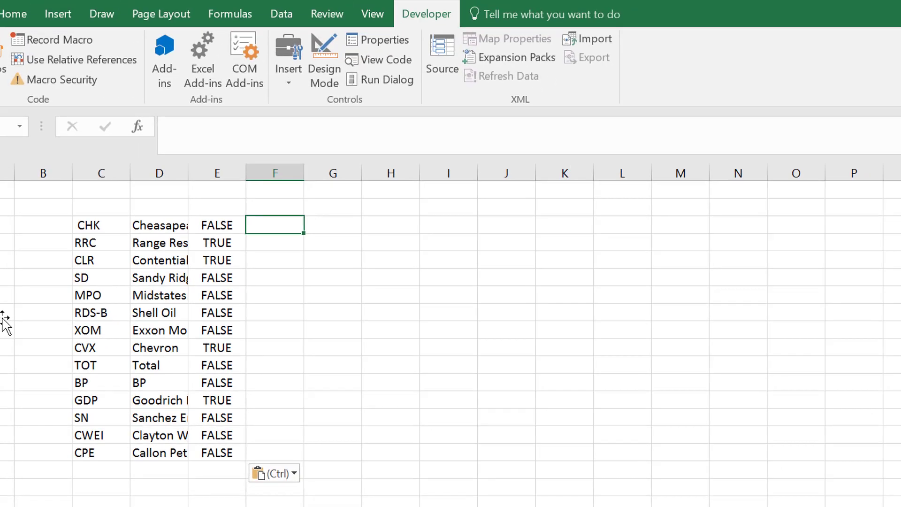
Step: Draw a form-control checkbox without a label in cell F3
left_click(289, 76)
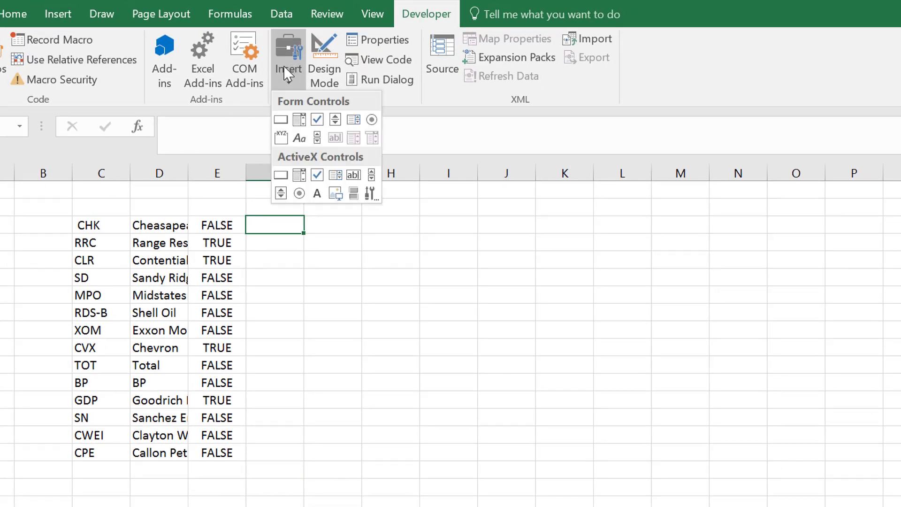
left_click(318, 120)
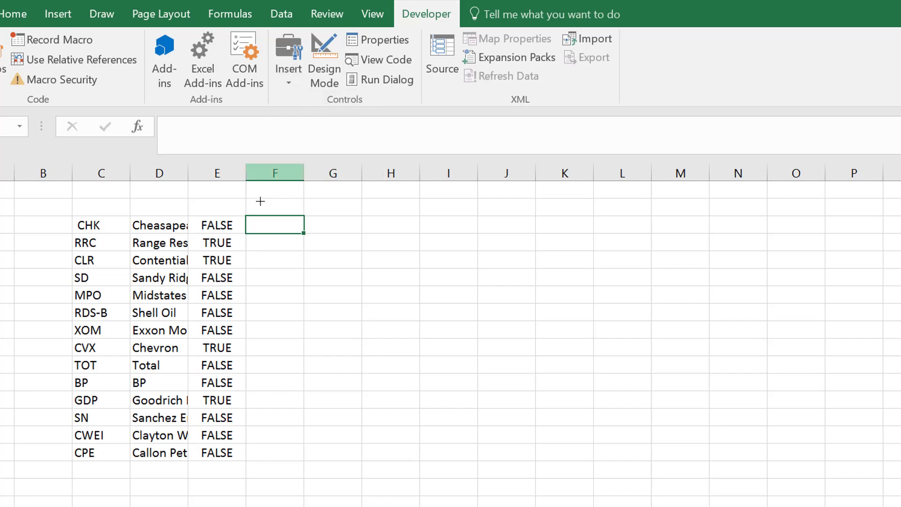
left_click_drag(245, 217, 283, 239)
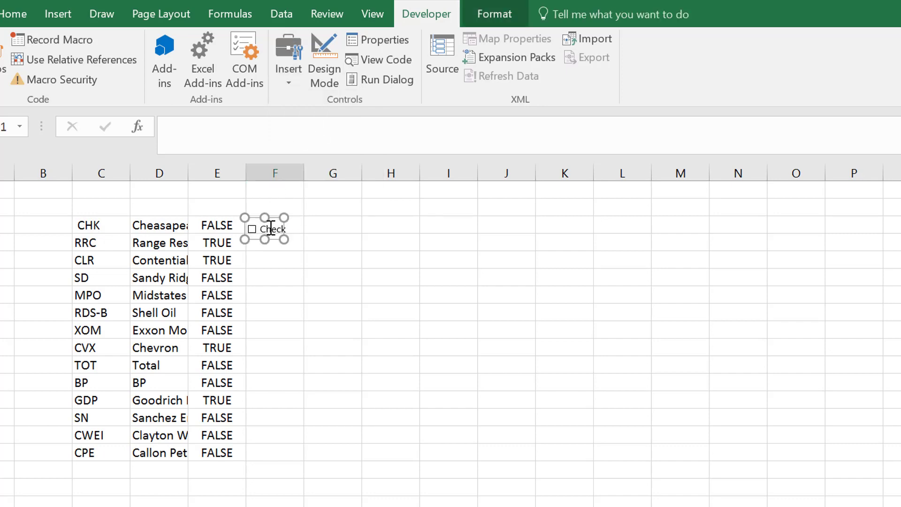
left_click(269, 229)
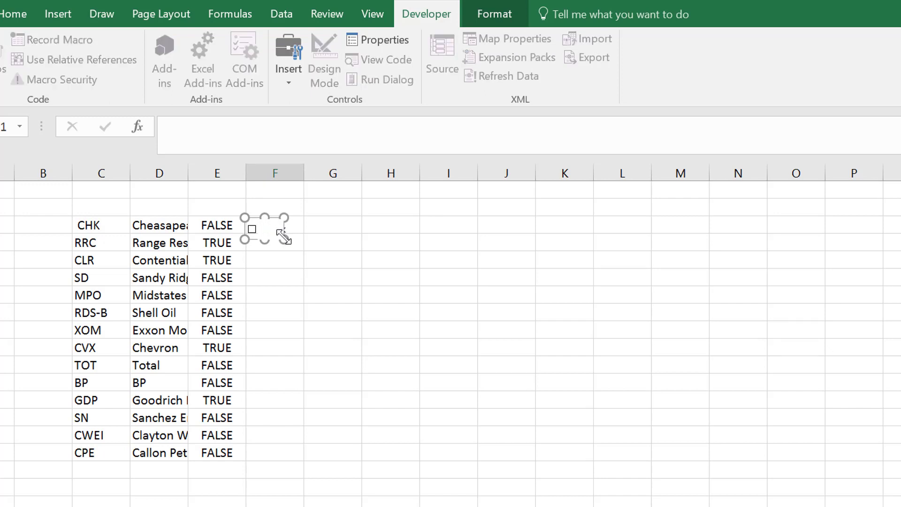
key("Delete")
mouse_move(245, 219)
left_mouse_down()
mouse_move(270, 231)
mouse_move(263, 231)
left_mouse_up()
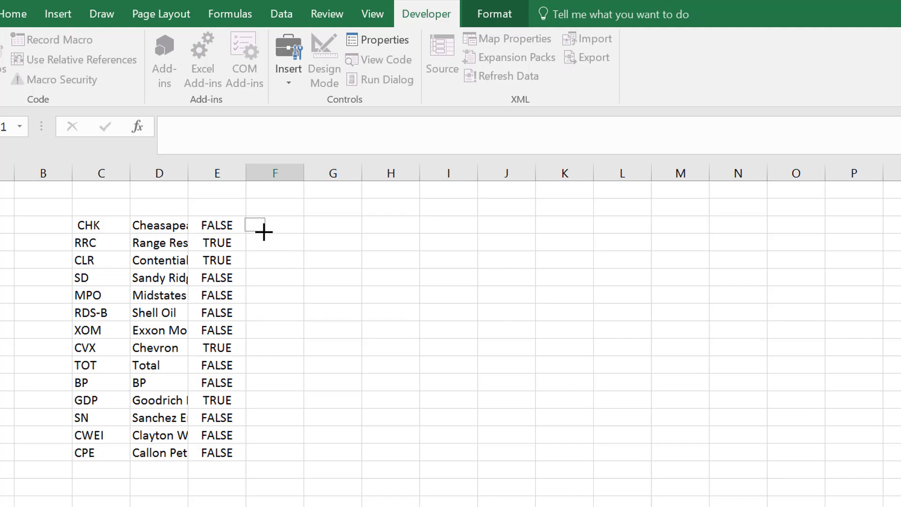
left_click(325, 244)
Step: Copy the F3 checkbox into F4, then copy F3:F4 into F5:F6
key("Up")
key("Left")
key("Left")
key("Right")
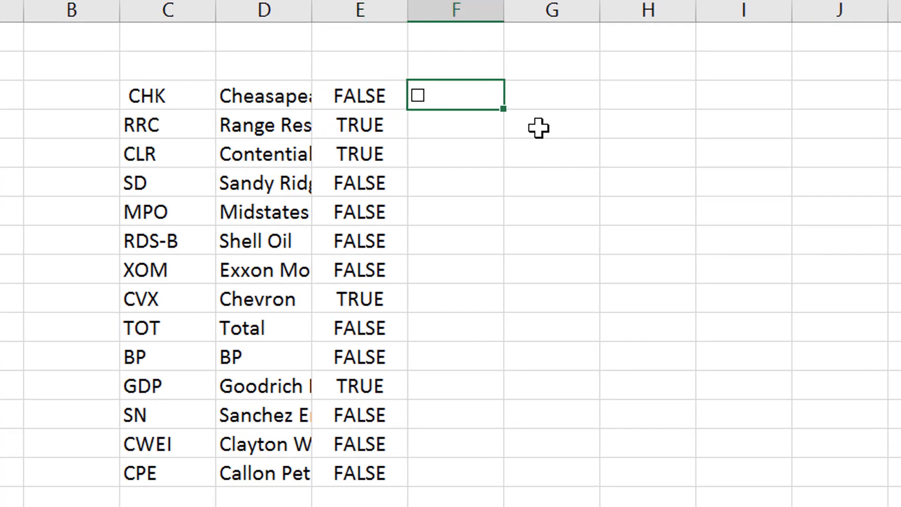
key("ctrl+c")
key("Down")
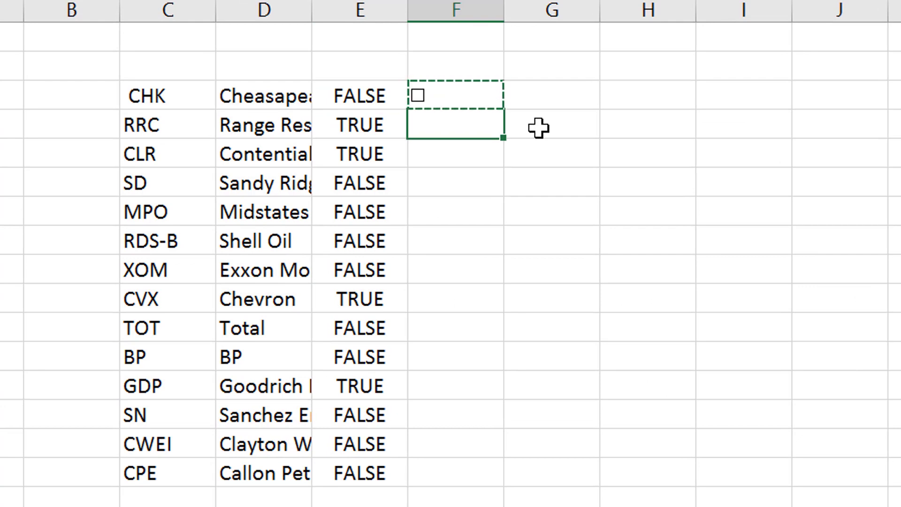
key("ctrl+v")
key("Escape")
key("Up")
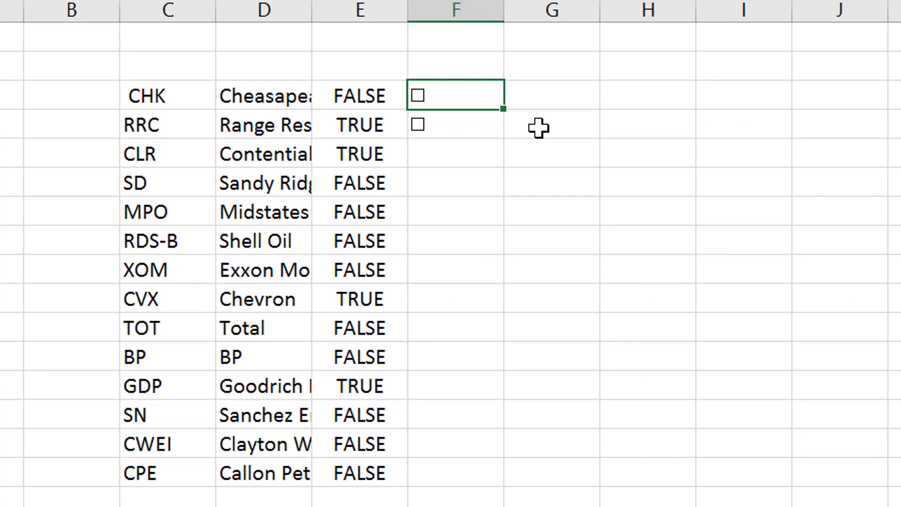
key("shift+Down")
key("ctrl+c")
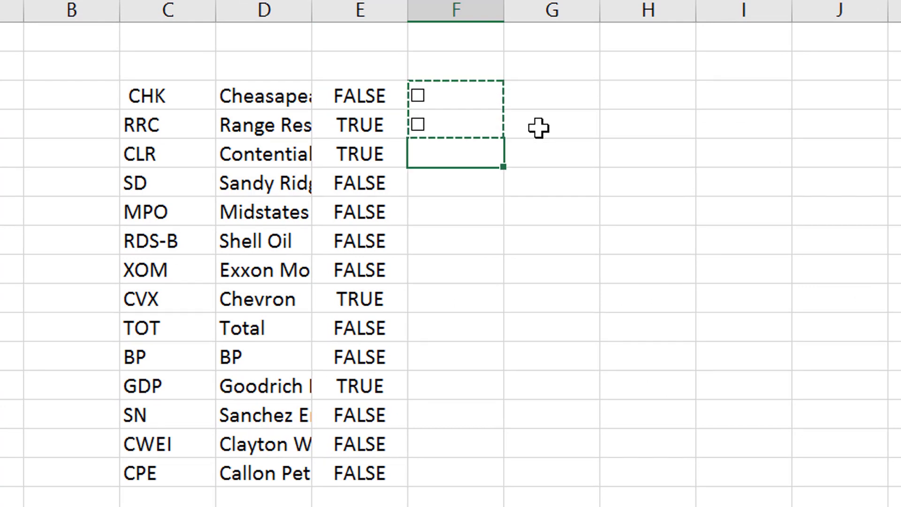
key("ctrl+v")
Step: Copy the four checkbox cells into F7:F10
key("shift+Down")
key("shift+Down")
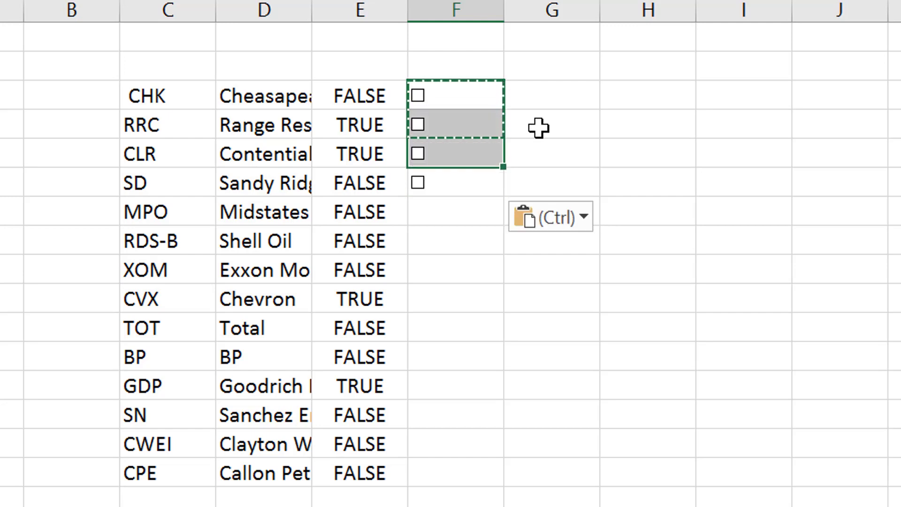
key("shift+Down")
key("ctrl+c")
key("Down")
key("Down")
key("Down")
key("Down")
key("shift+Down")
key("shift+Down")
key("shift+Down")
key("ctrl+v")
key("Down")
key("Down")
Step: Copy checkboxes F3:F10 down the remaining ticker rows in column F
key("Down")
key("Down")
key("Up")
key("Up")
key("Escape")
key("Up")
key("Up")
key("Up")
key("Up")
key("Up")
key("Up")
key("Up")
key("Down")
key("shift+Down")
key("shift+Down")
key("shift+Down")
key("shift+Down")
key("shift+Down")
key("shift+Down")
key("shift+Down")
key("shift+Down")
key("shift+Up")
key("ctrl+c")
key("Down")
key("Down")
key("Down")
key("Down")
key("Down")
key("Down")
key("Down")
key("Down")
key("ctrl+shift+Down")
key("ctrl+v")
key("Down")
key("Down")
key("Down")
key("Down")
key("Down")
key("Down")
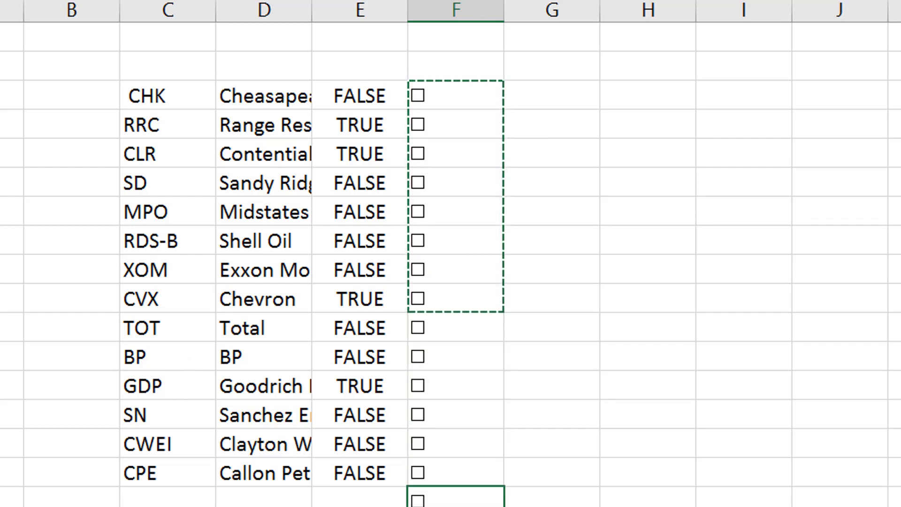
Step: Delete the extra checkboxes below the CPE row
right_click(418, 500)
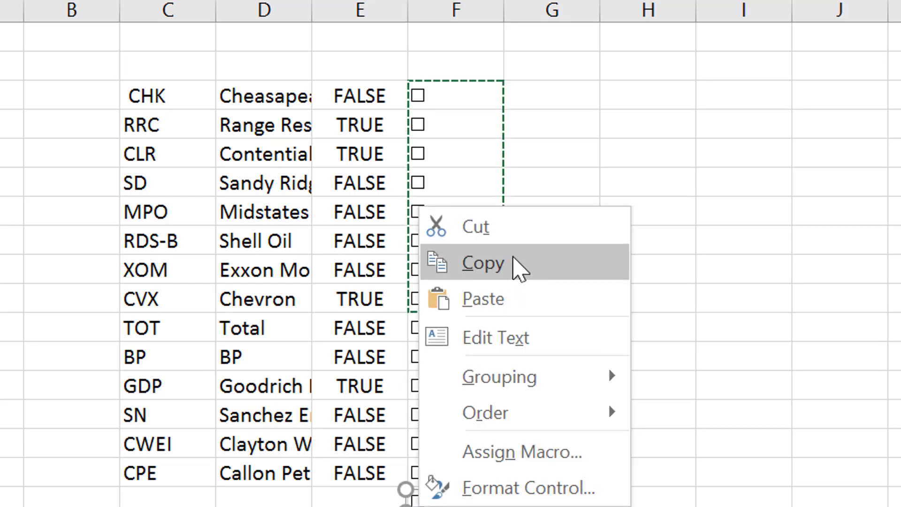
left_click(504, 236)
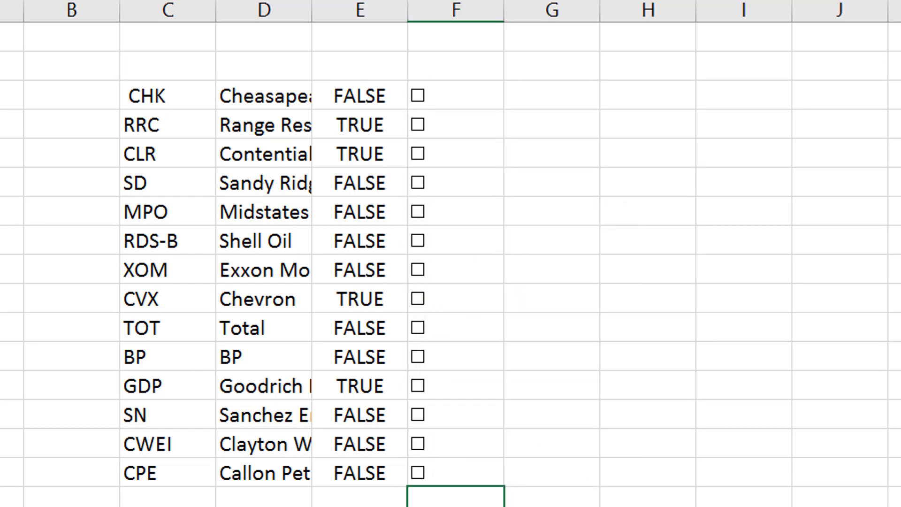
right_click(430, 499)
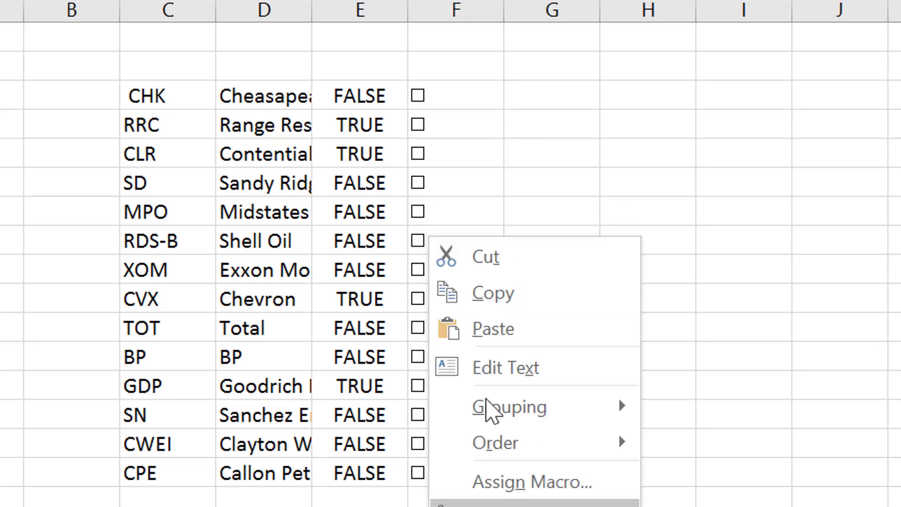
left_click(505, 256)
Step: Start formatting the CHK checkbox, browse Statistics and Summary for a link target, then cancel
right_click(424, 96)
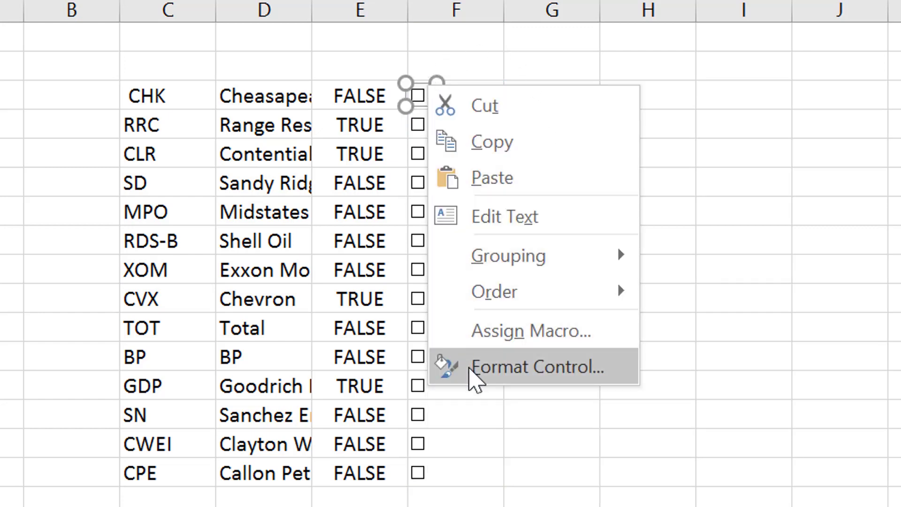
left_click(474, 376)
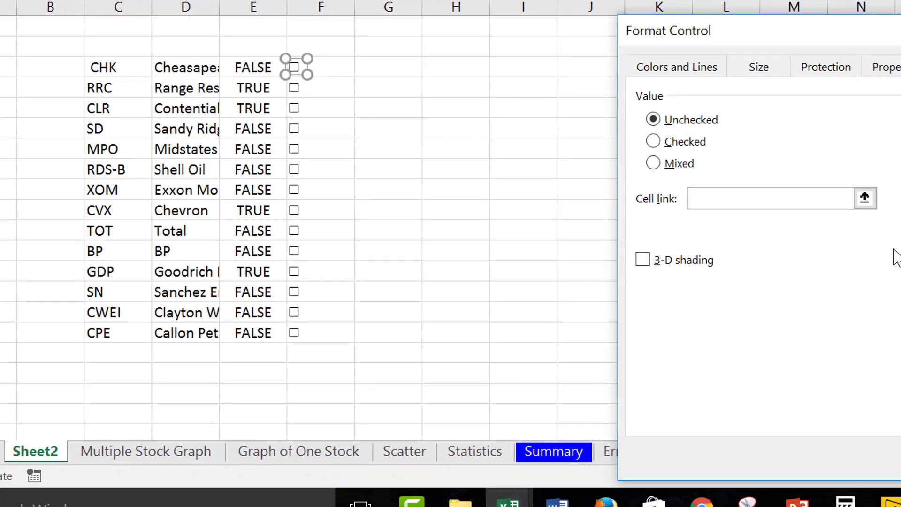
left_click(865, 198)
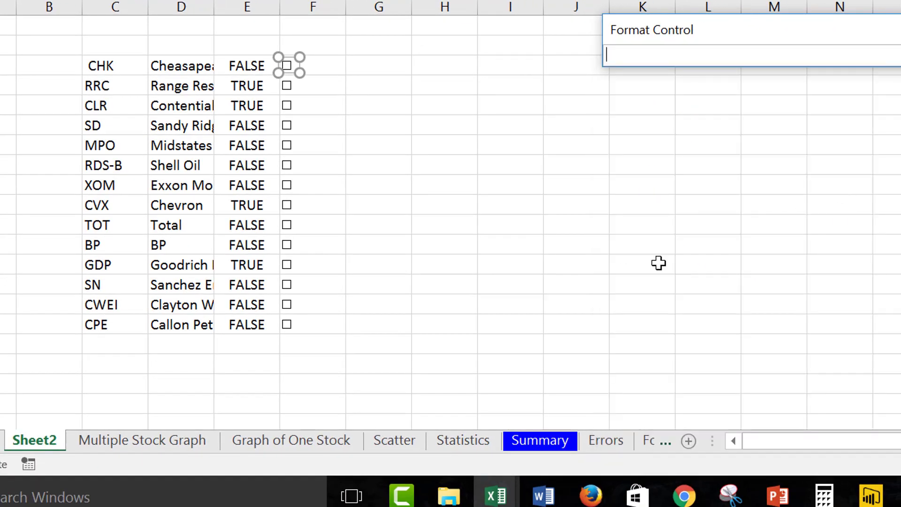
left_click(469, 444)
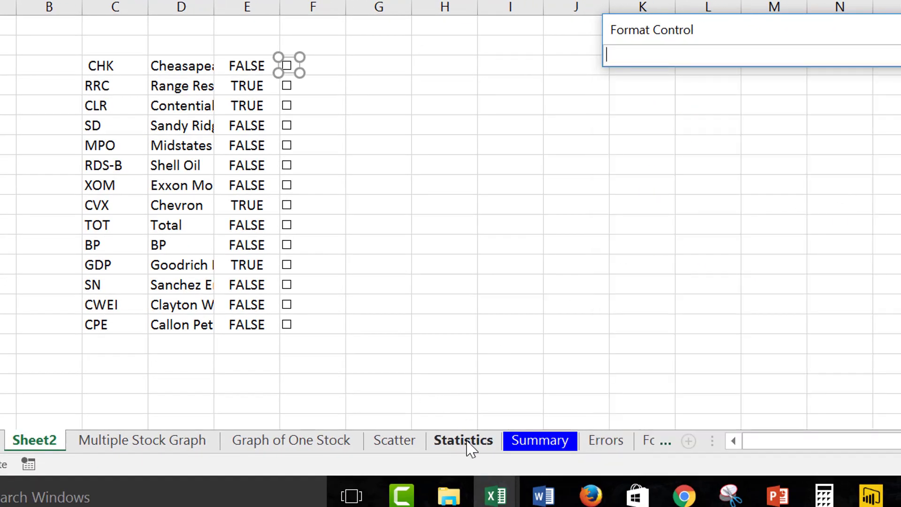
left_click(530, 444)
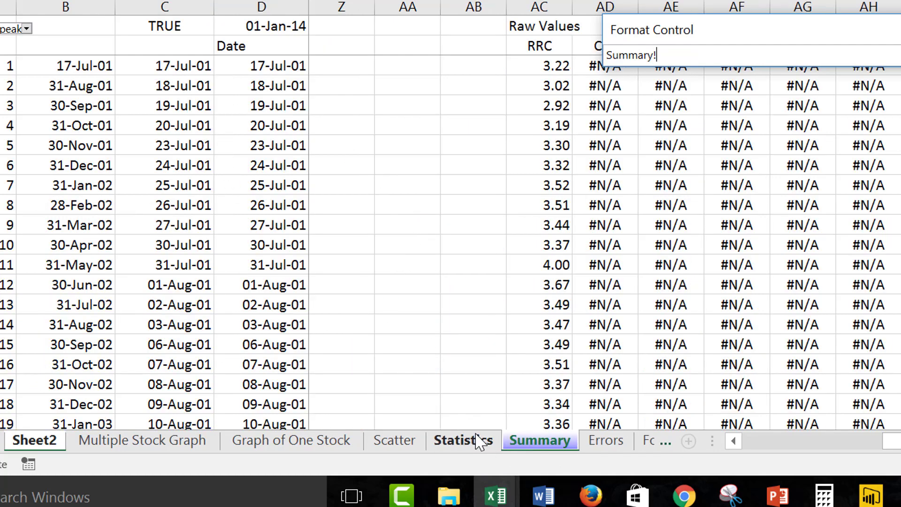
key("Escape")
key("Escape")
key("Up")
key("Up")
key("Up")
key("Up")
key("Up")
key("Up")
key("Up")
key("Up")
key("Up")
key("Up")
key("Up")
key("Up")
key("Up")
key("Up")
key("Up")
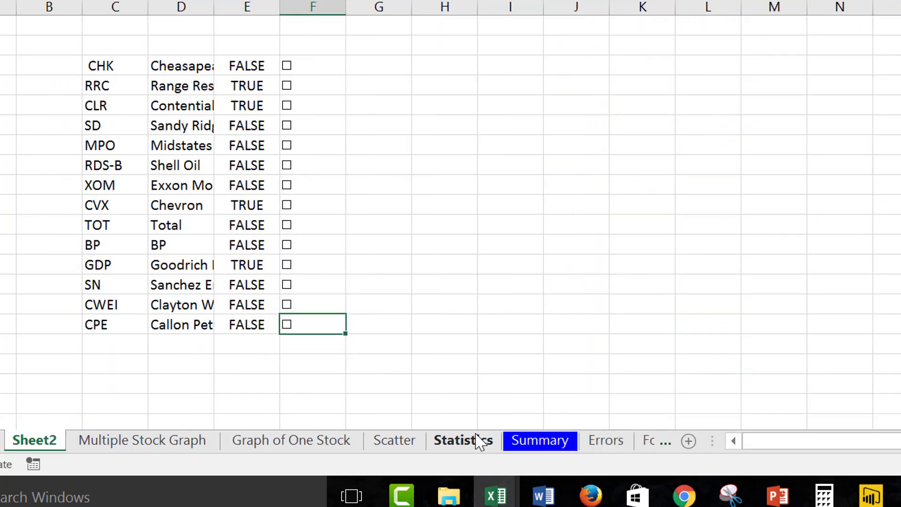
key("Down")
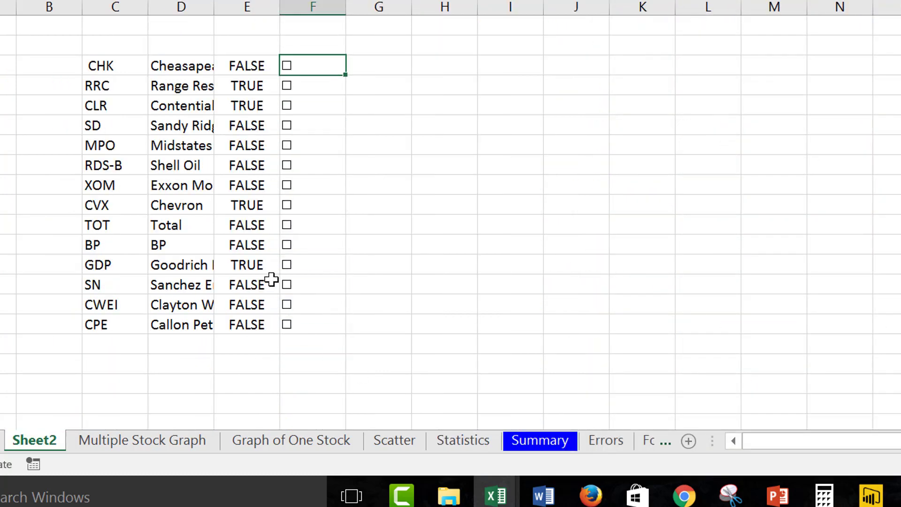
Step: Set the CHK checkbox's cell link to Sheet2!$E$3 in Format Control
right_click(288, 71)
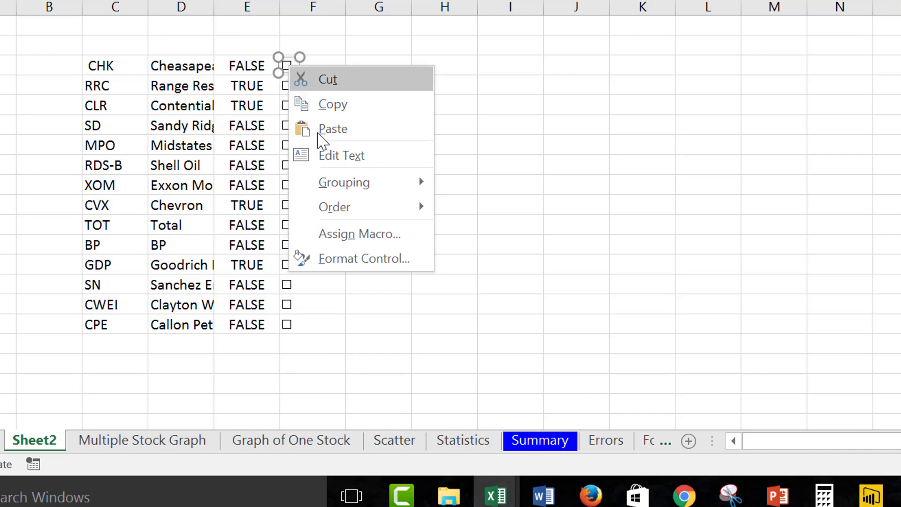
left_click(347, 258)
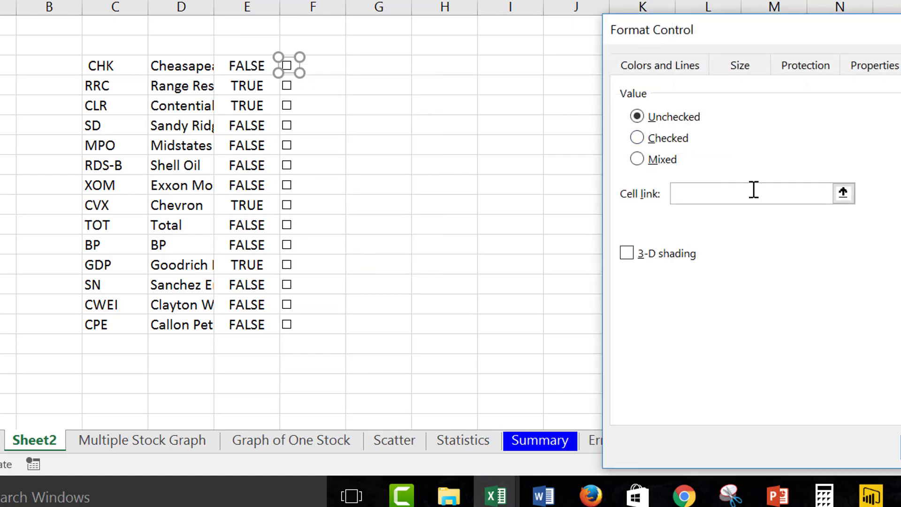
left_click(843, 193)
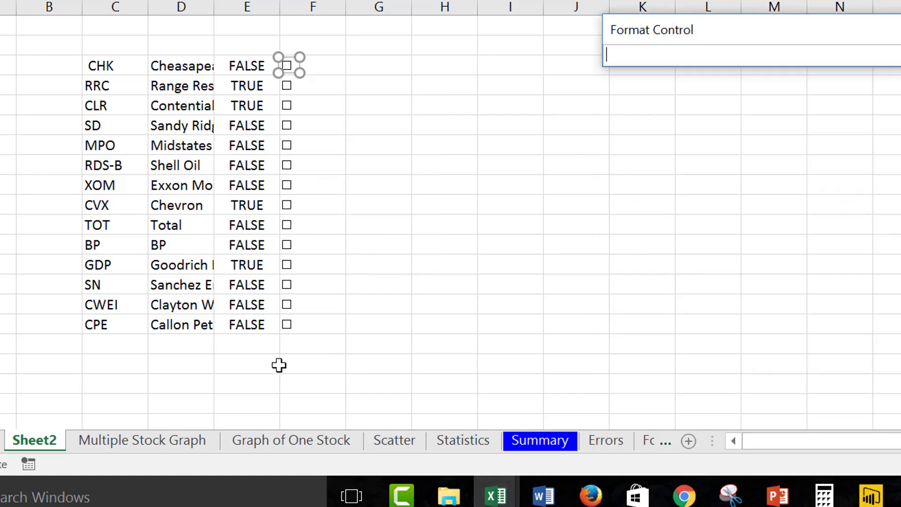
left_click(171, 447)
left_click(35, 441)
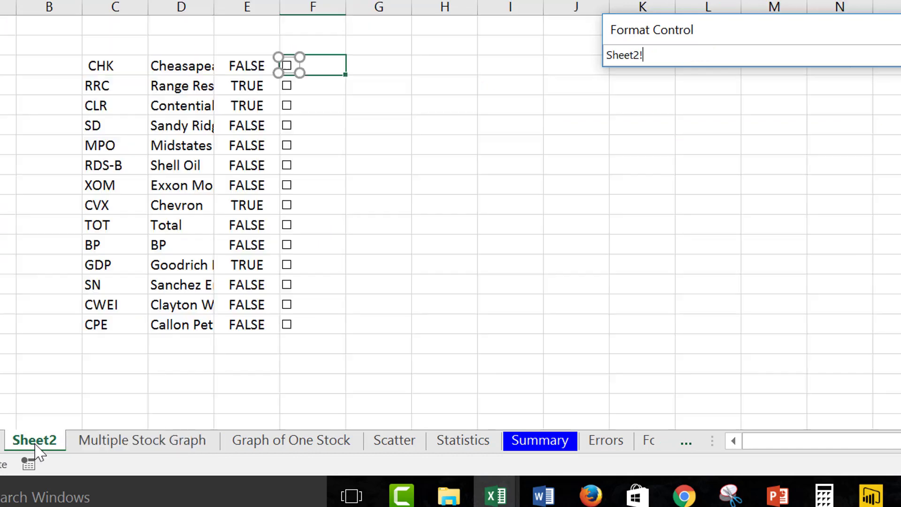
left_click(248, 65)
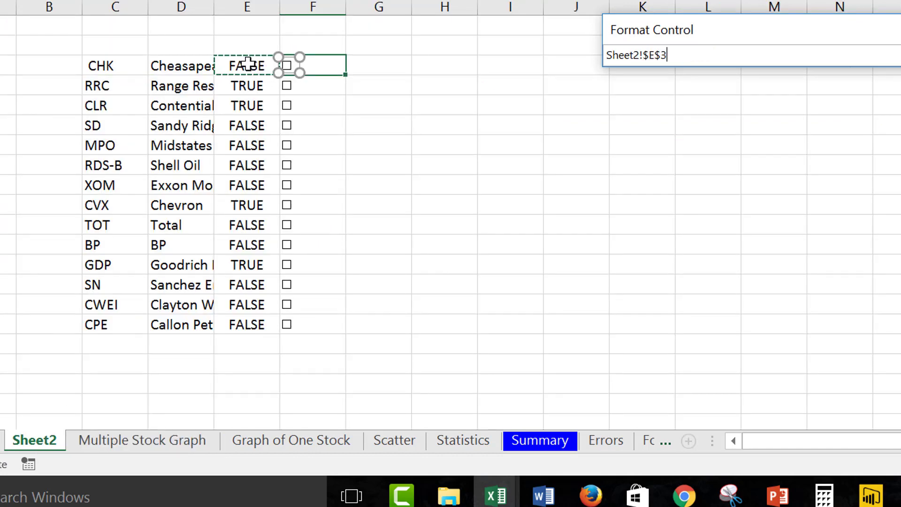
key("Return")
key("Return")
left_click(248, 65)
key("Right")
key("Right")
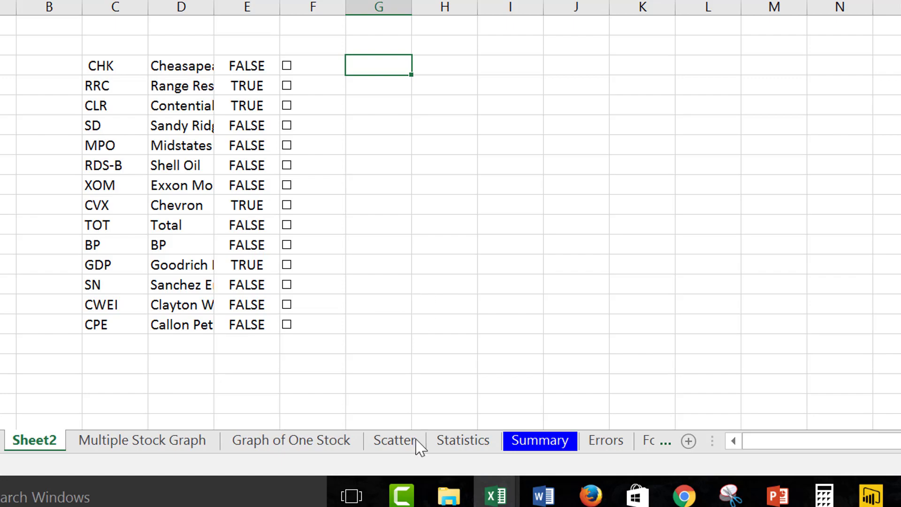
Step: In File Explorer, go Courses > Chapter 1. Models and Analysis > L. Excel Utilities (Generic Macro, Read PDF)
left_click(449, 495)
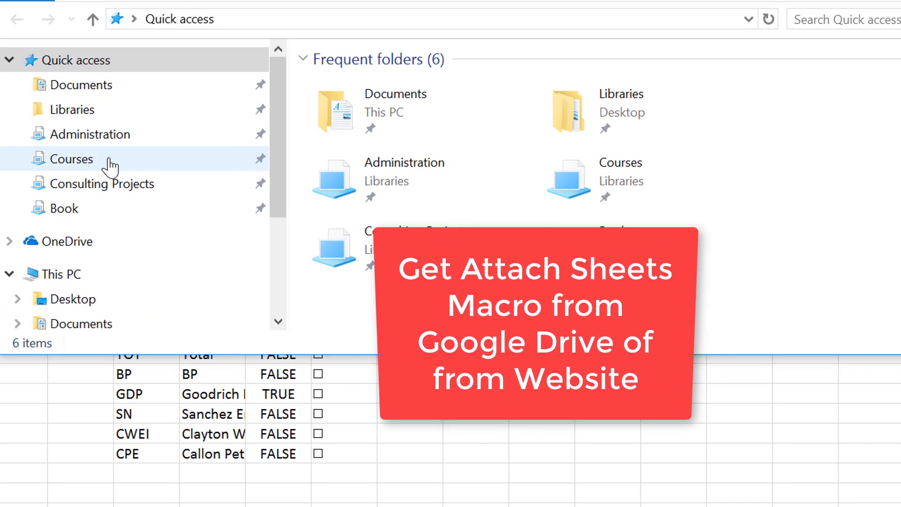
left_click(111, 165)
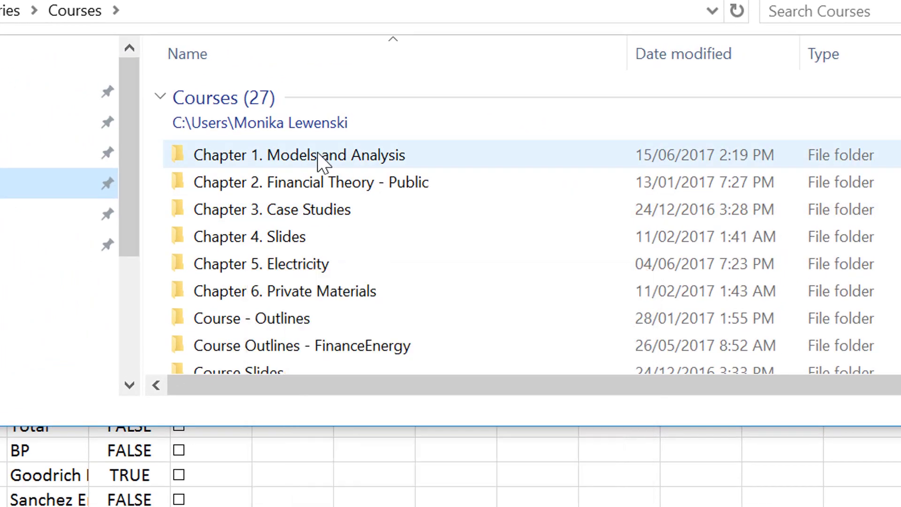
mouse_move(321, 162)
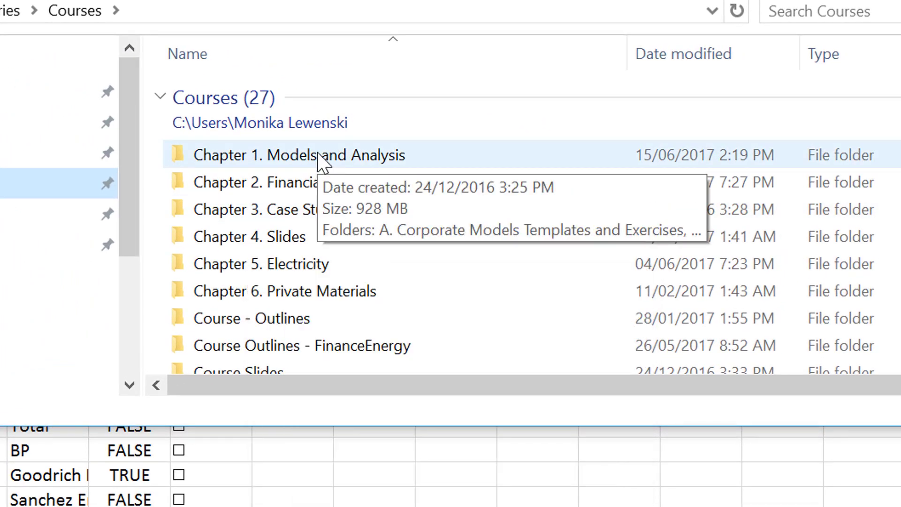
double_click(321, 162)
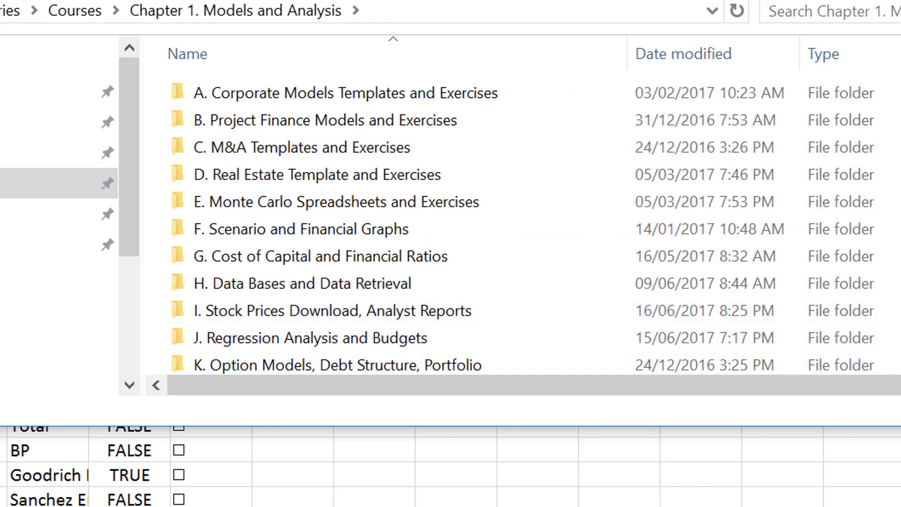
scroll(469, 366, "down", 1)
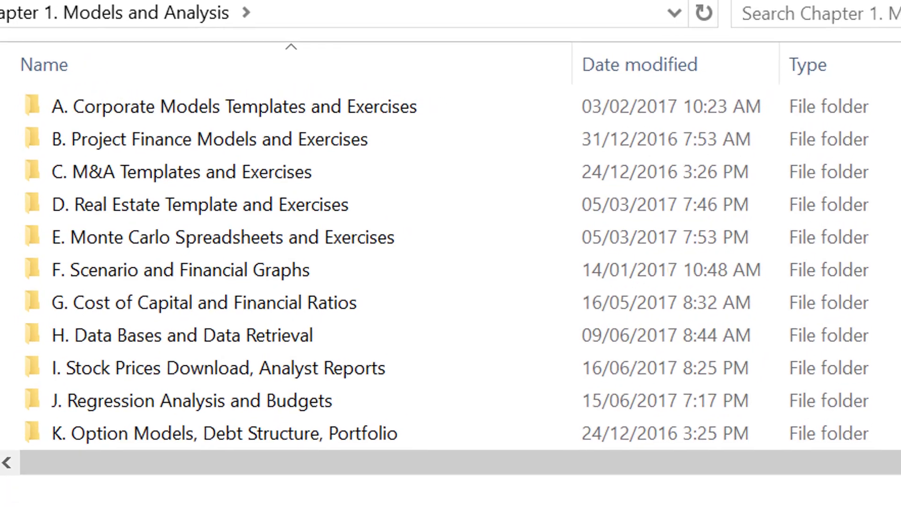
scroll(469, 333, "down", 1)
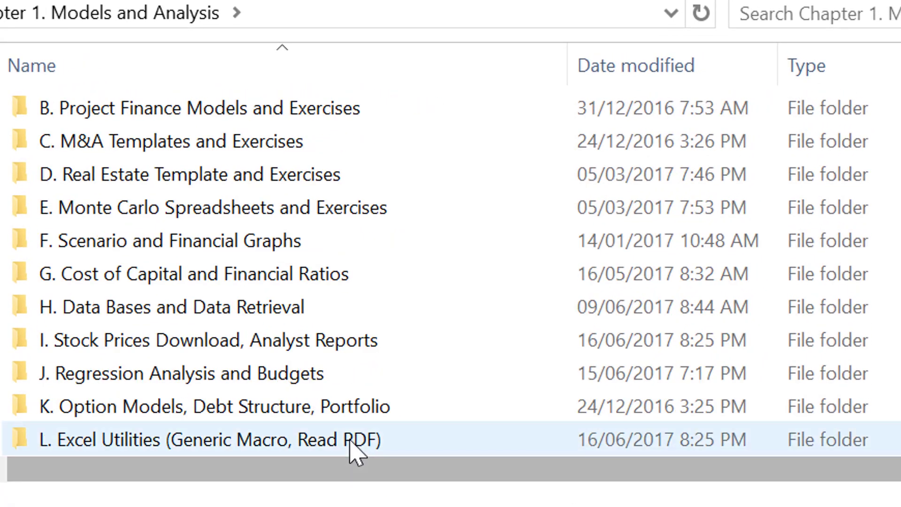
double_click(358, 445)
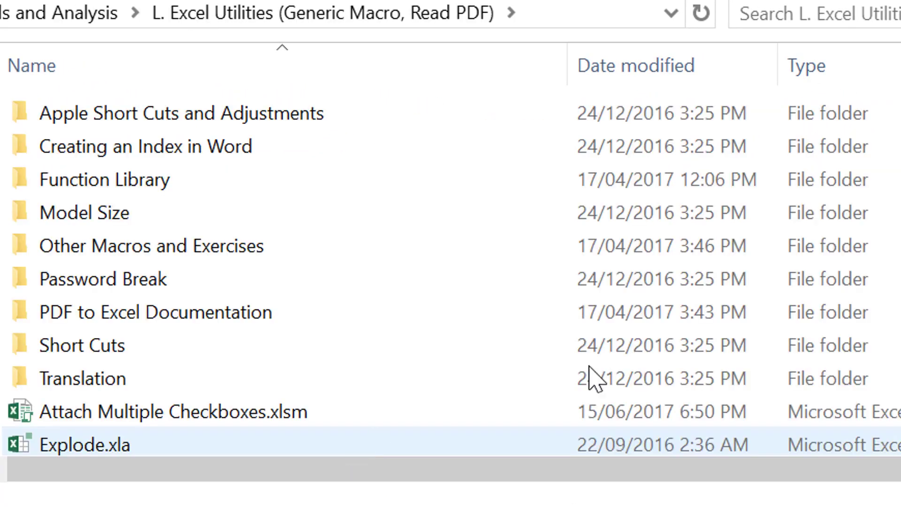
scroll(451, 277, "down", 1)
scroll(450, 277, "down", 3)
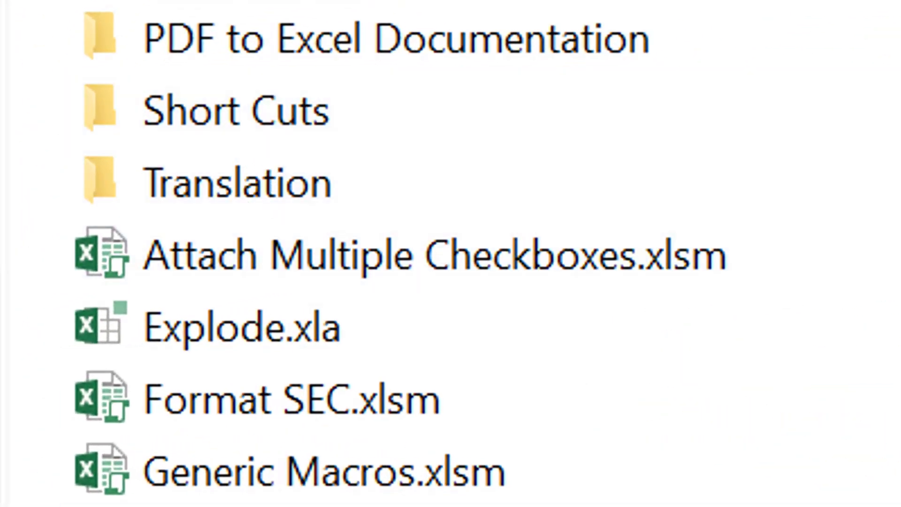
Step: Open Attach Multiple Checkboxes.xlsm, return to the oil workbook and run the macro with Ctrl+Shift+E
double_click(290, 265)
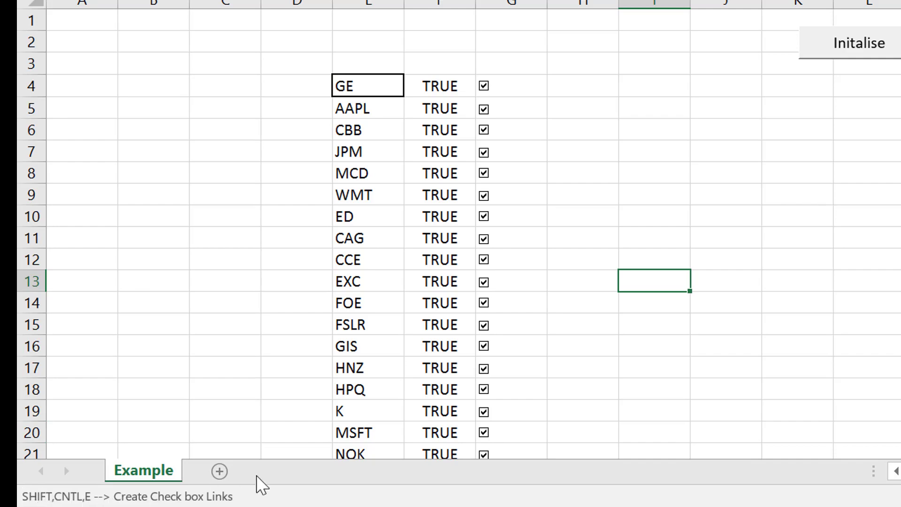
key("ctrl+Tab")
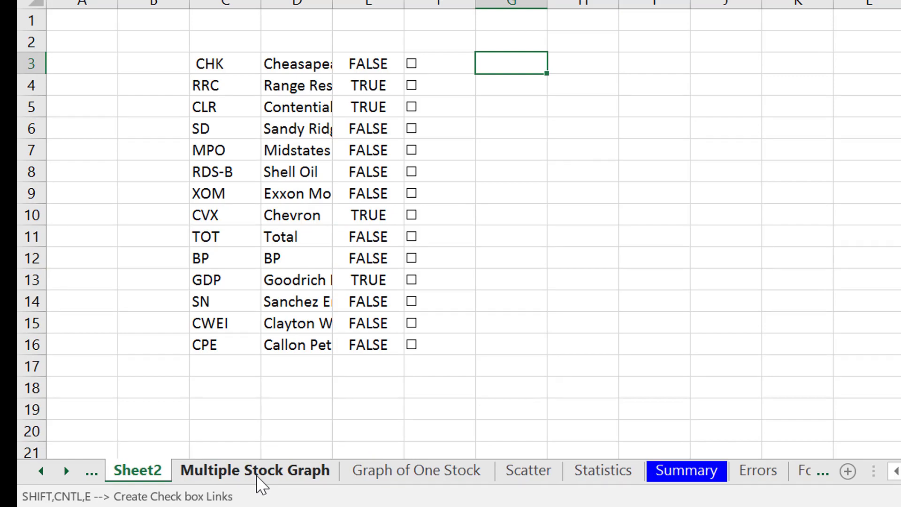
key("ctrl+shift+e")
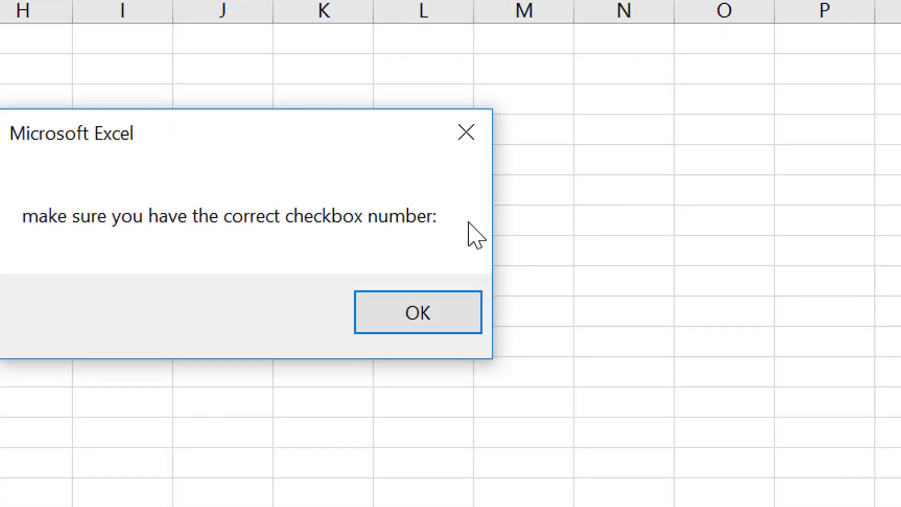
Step: Dismiss the reminder and check the F3 checkbox's internal number via Assign Macro
left_click(412, 336)
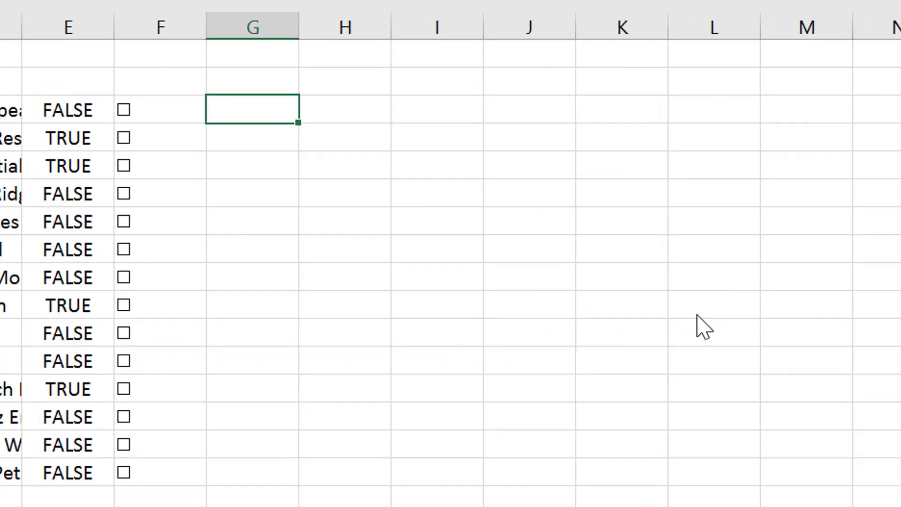
key("Left")
key("Left")
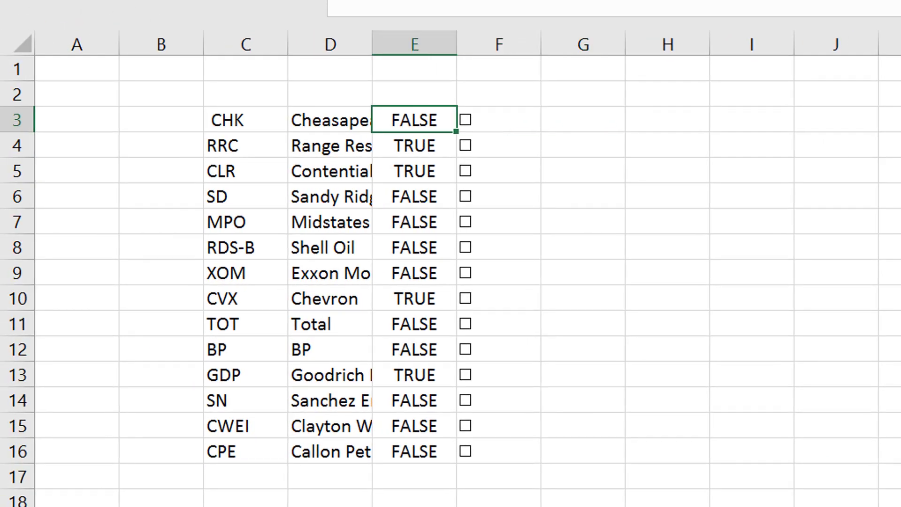
key("Right")
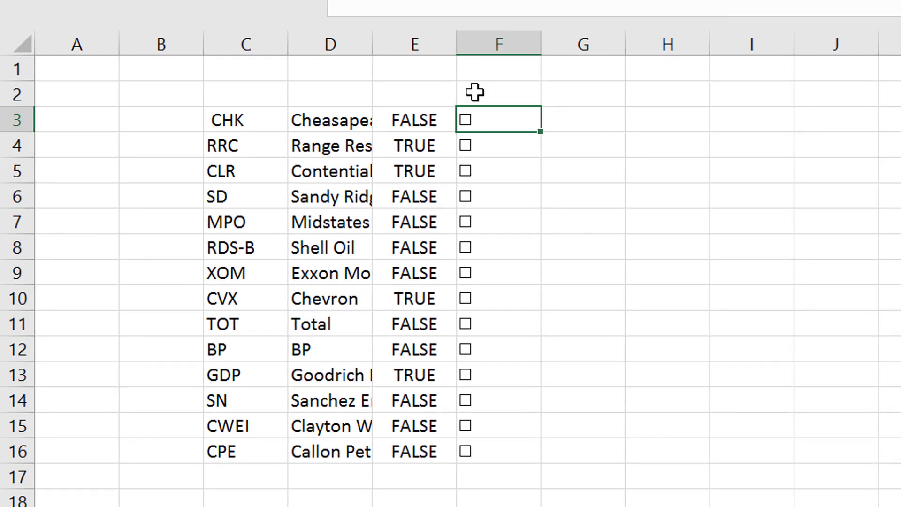
right_click(478, 124)
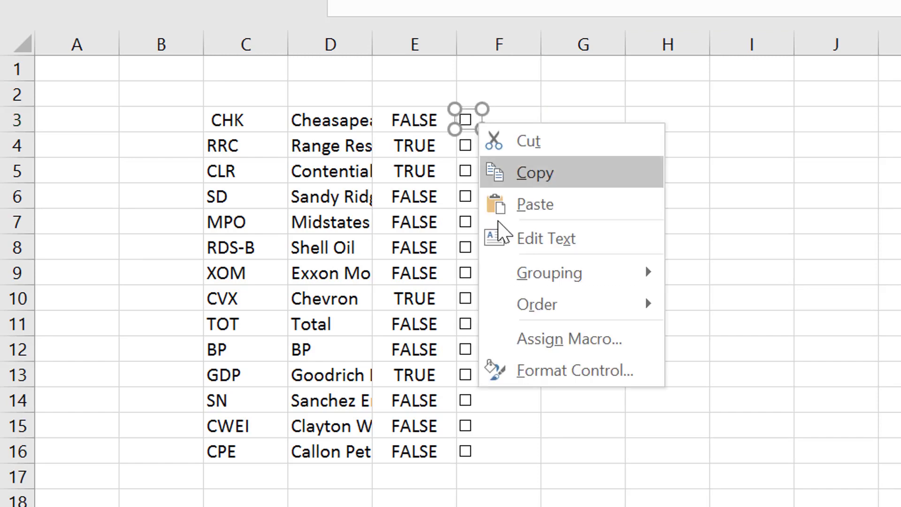
left_click(525, 350)
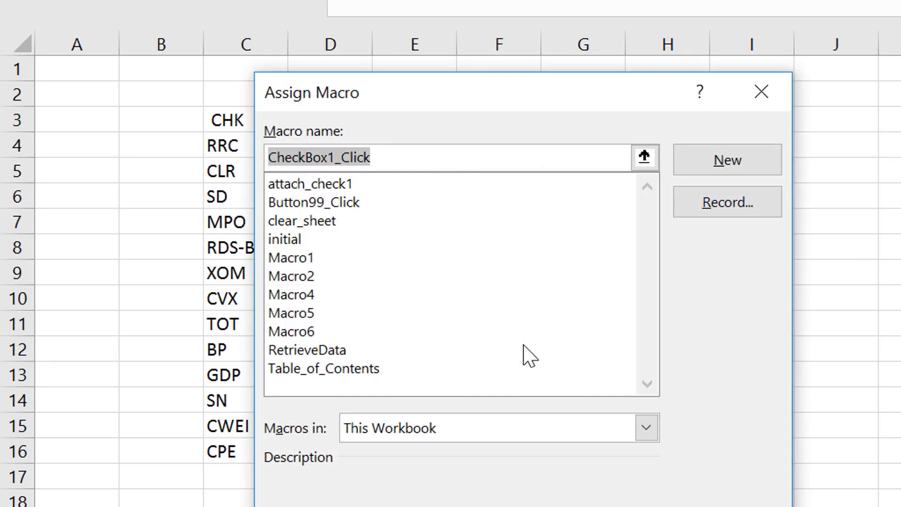
key("Escape")
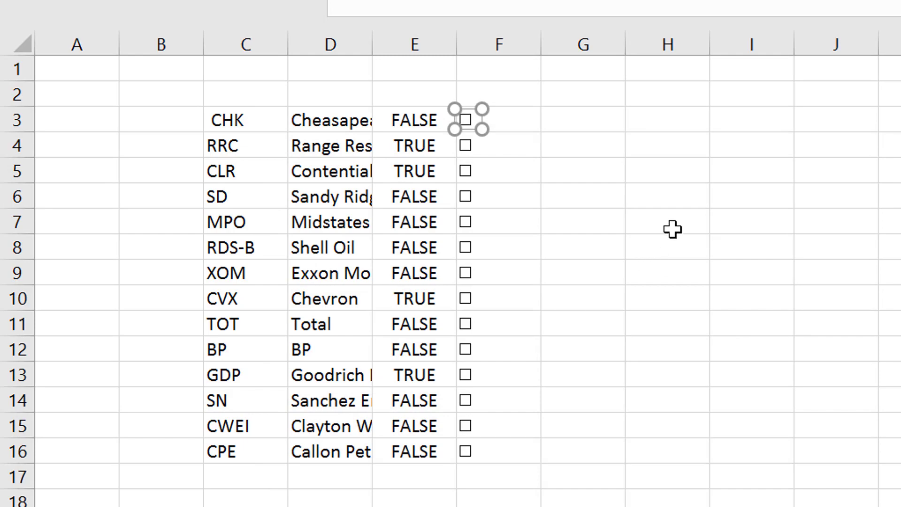
left_click(674, 227)
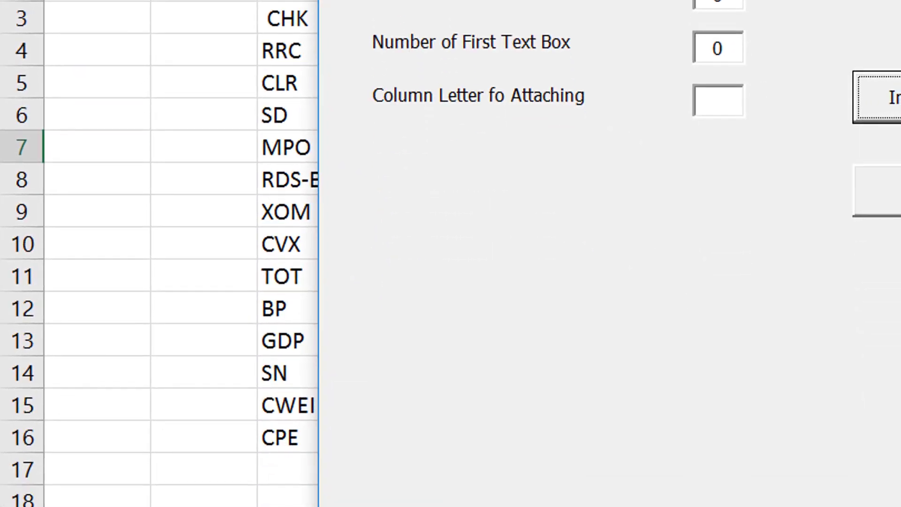
Step: Fill the Attach Check Box form with Start Row 3, End Row 16, first box 1, column E, and implement
left_click(635, 8)
key("BackSpace")
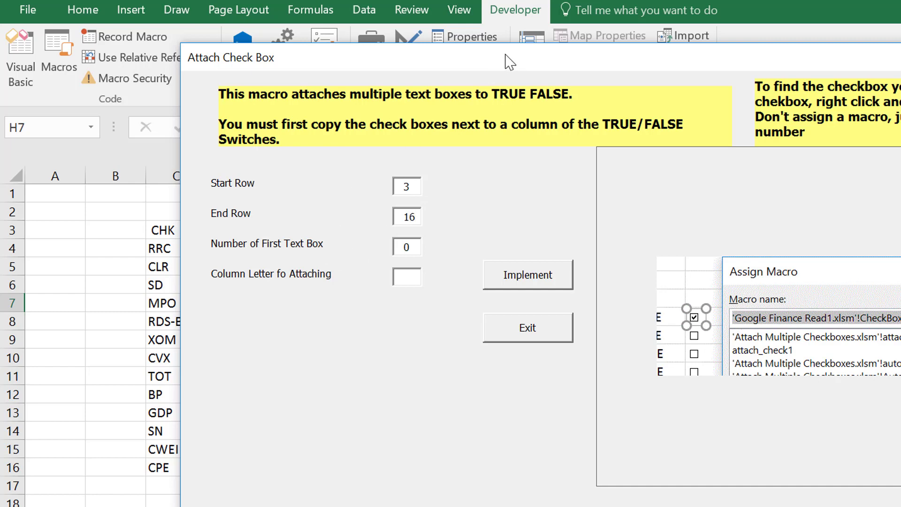
left_click_drag(510, 61, 697, 61)
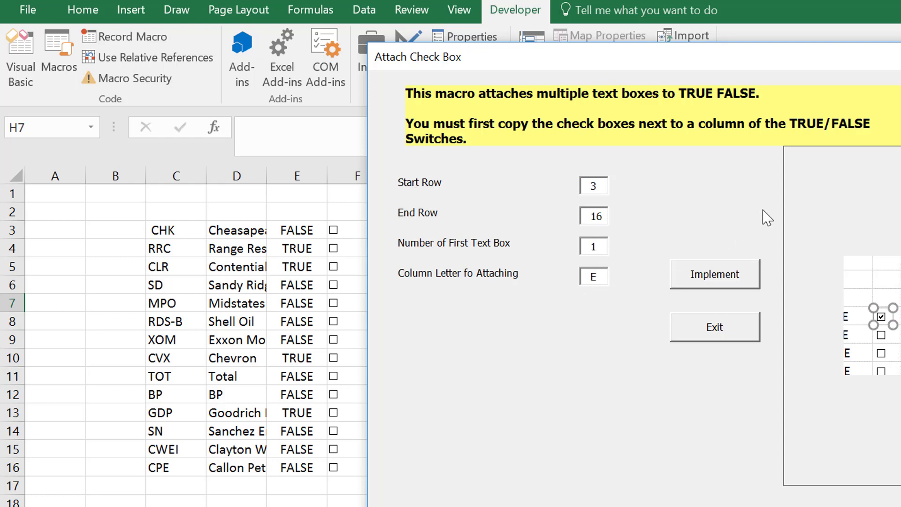
left_click(728, 278)
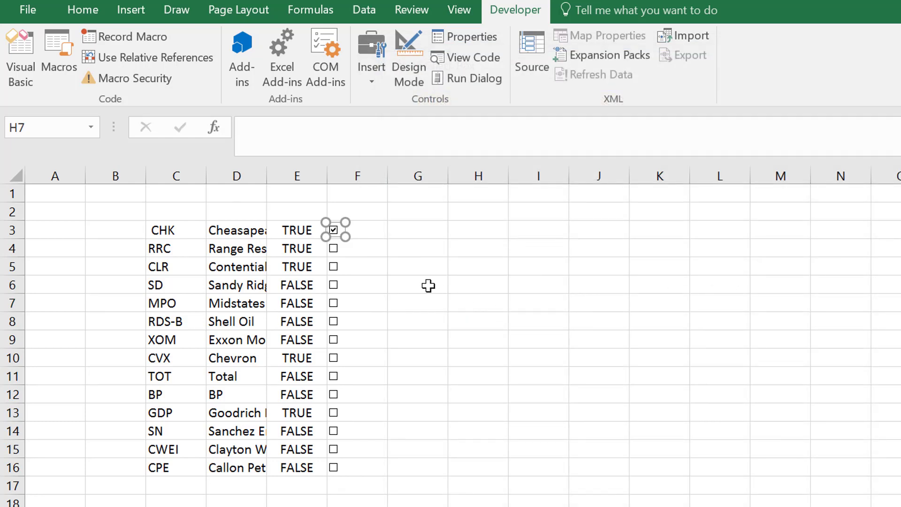
Step: Untick the RRC, CLR, MPO, XOM, CVX and BP checkboxes to test the links
left_click(381, 275)
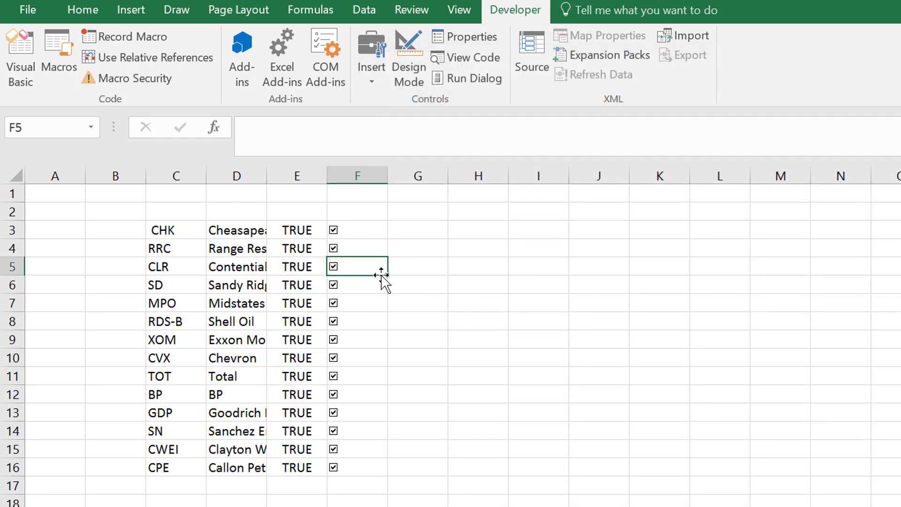
left_click(339, 251)
left_click(333, 268)
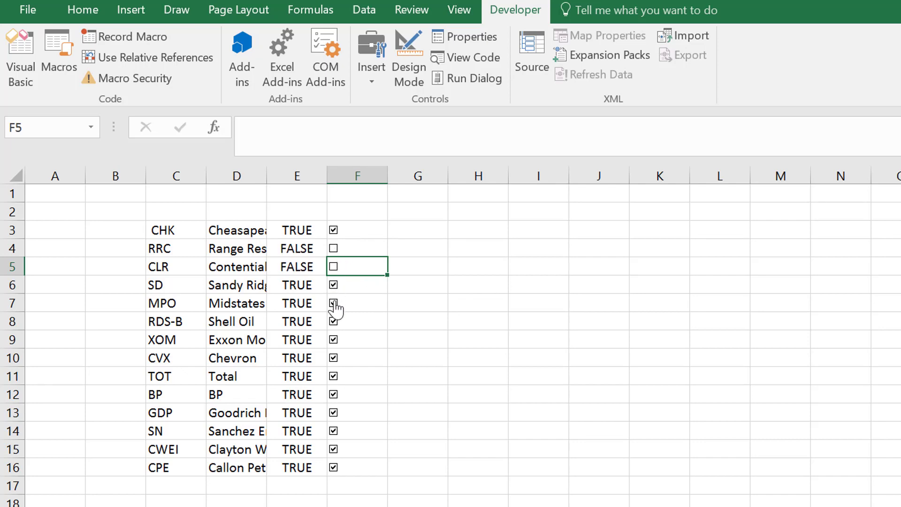
left_click(335, 304)
left_click(335, 340)
left_click(334, 362)
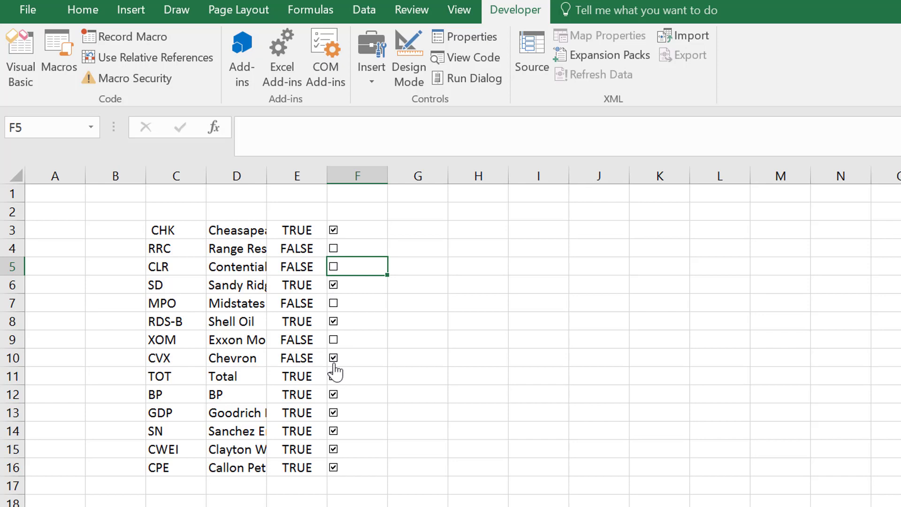
left_click(336, 396)
Step: Select the linked TRUE/FALSE values, delete Sheet2 with Alt+E, L, and return to the dashboard
key("Up")
key("Up")
key("Left")
key("ctrl+shift+Down")
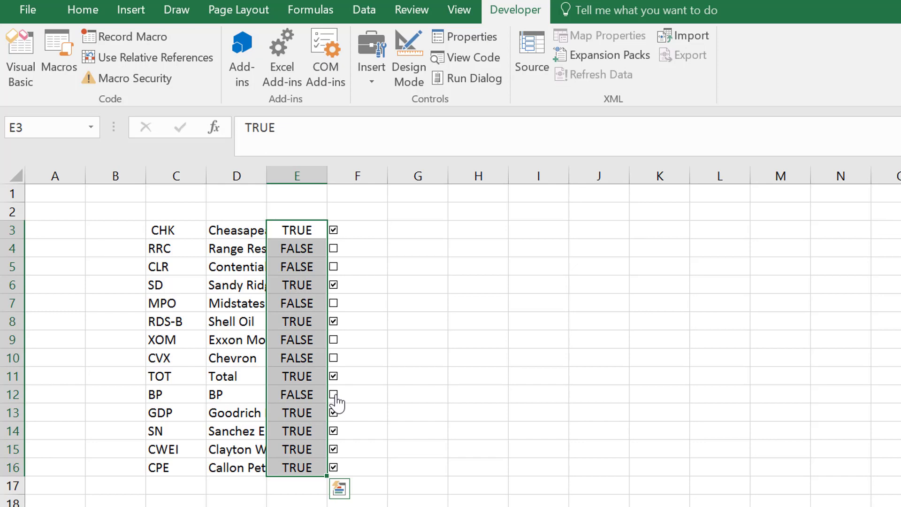
key("Up")
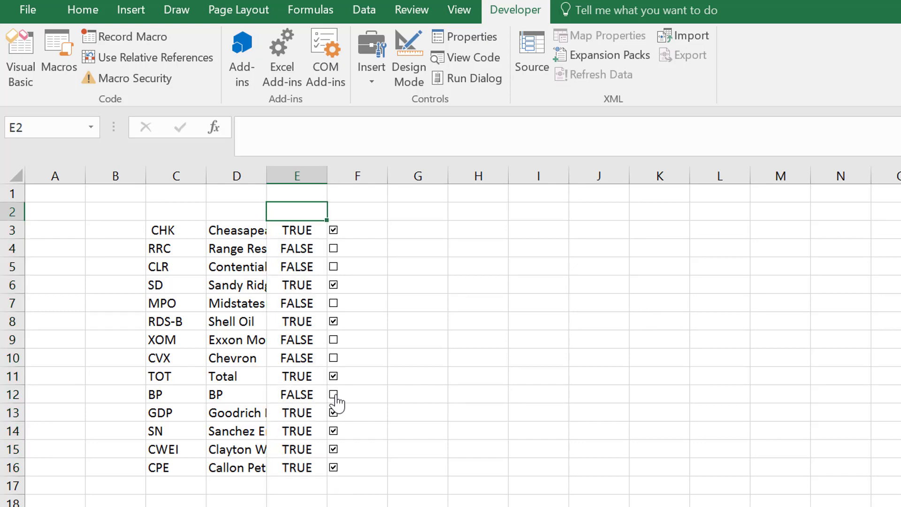
key("alt+e")
key("l")
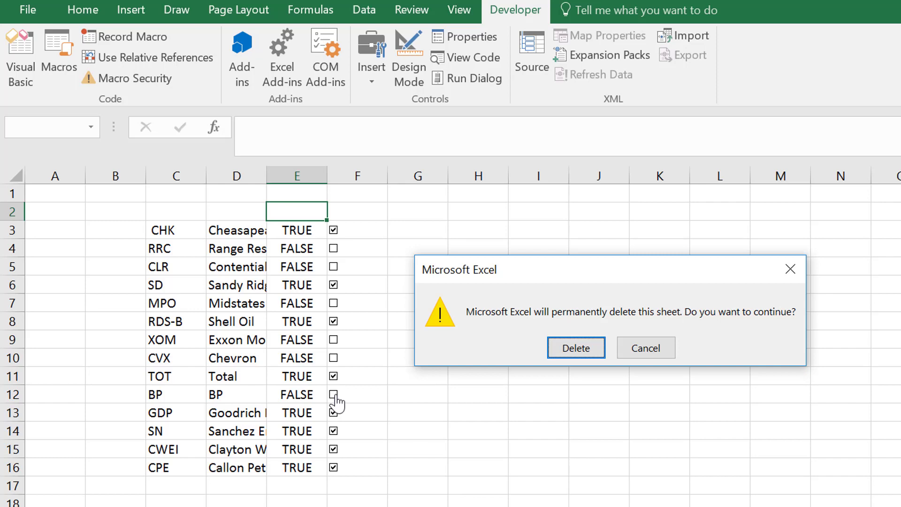
key("Return")
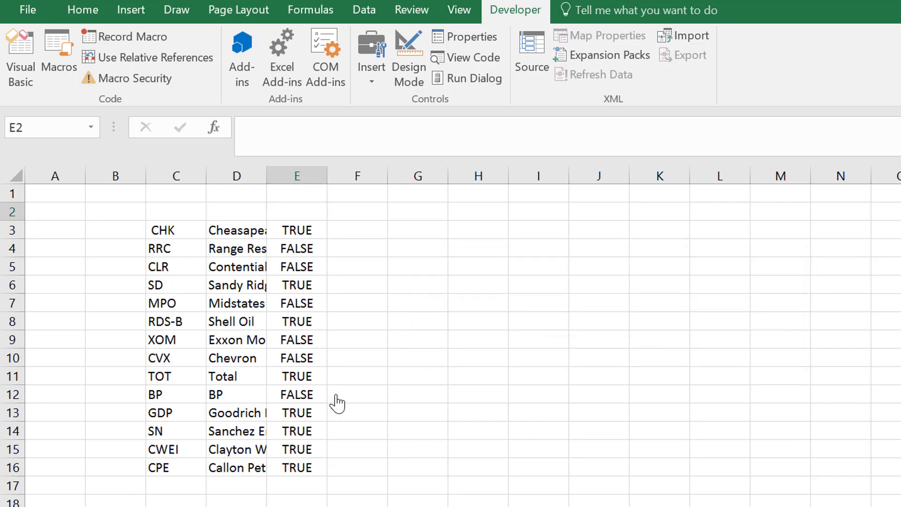
key("ctrl+Page_Up")
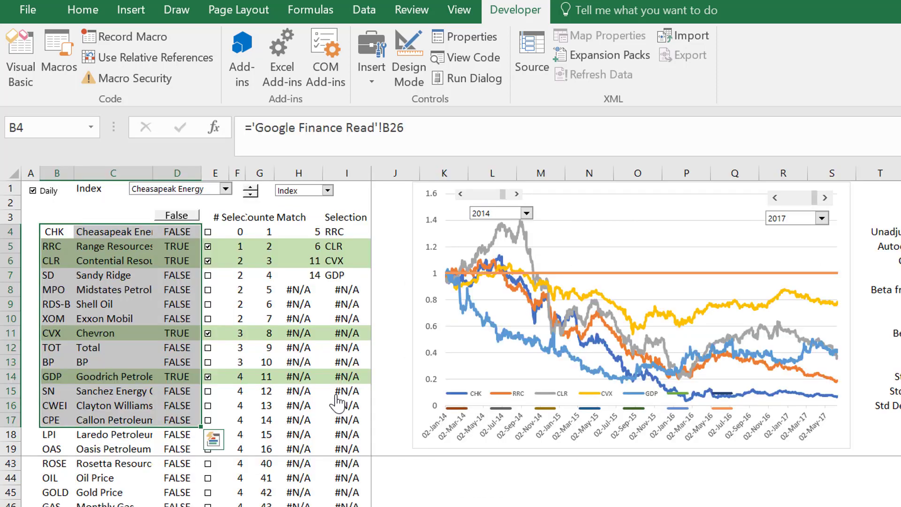
key("Right")
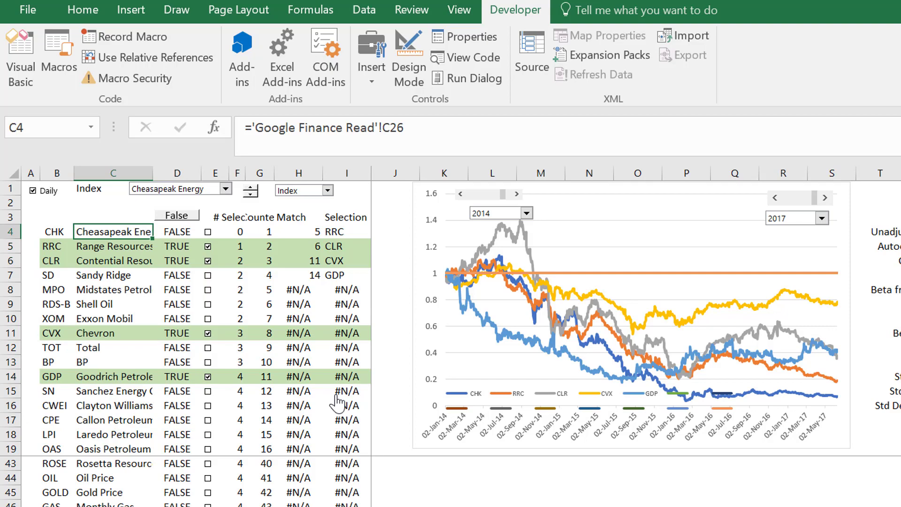
right_click(180, 217)
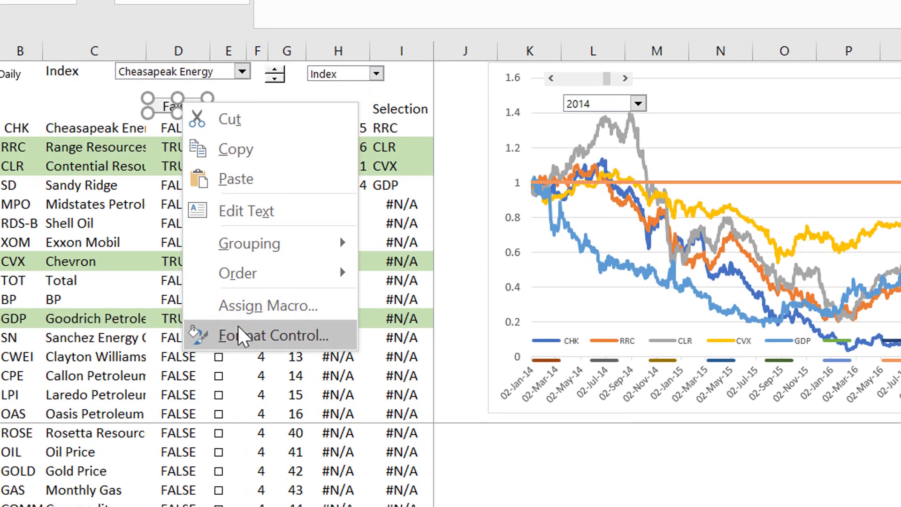
left_click(246, 308)
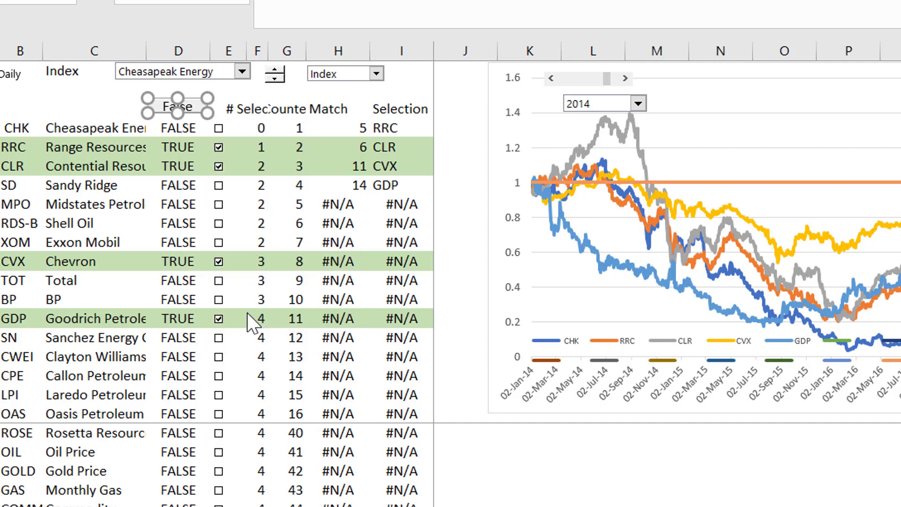
left_click(473, 145)
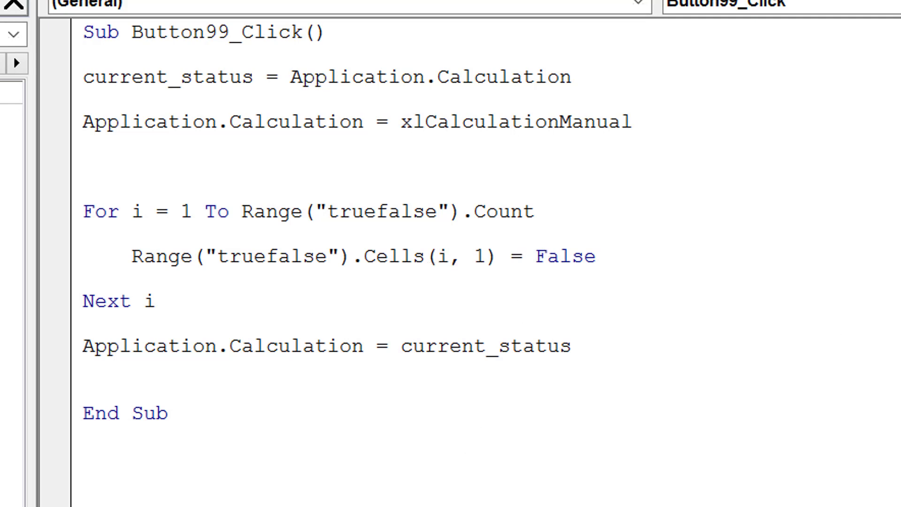
key("alt+F11")
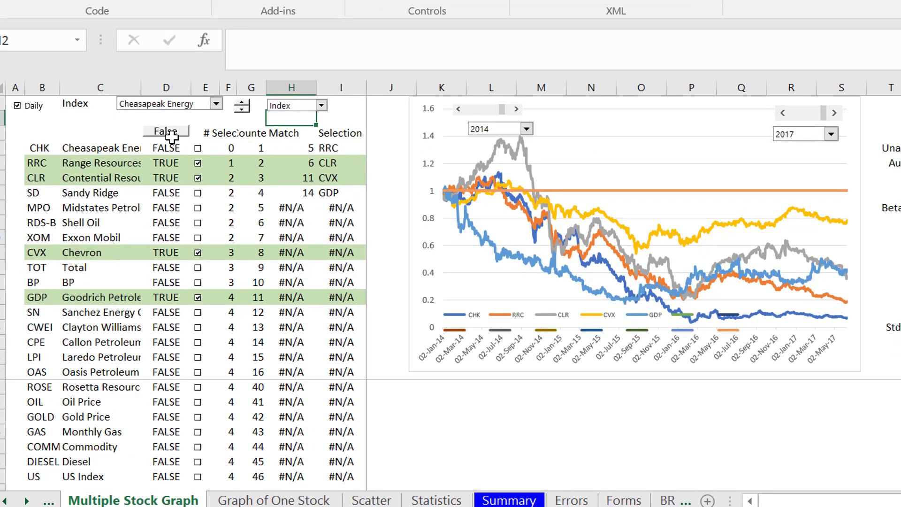
Step: Reset all tickers to FALSE and keep Cheasapeak Energy as the index stock
left_click(177, 133)
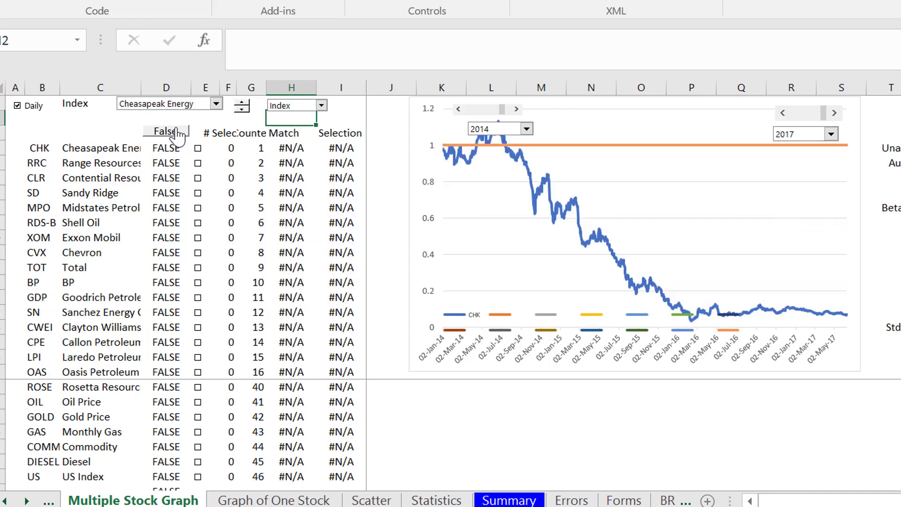
left_click(217, 104)
left_click(198, 159)
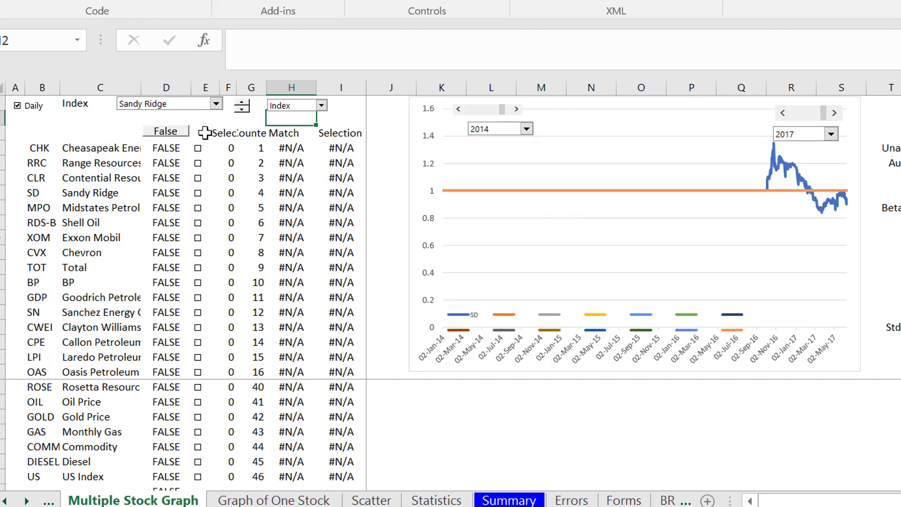
left_click(216, 104)
key("Up")
key("Up")
key("Up")
left_click(216, 104)
Step: Tick RRC, CVX and CPE to add them to the chart
left_click(202, 167)
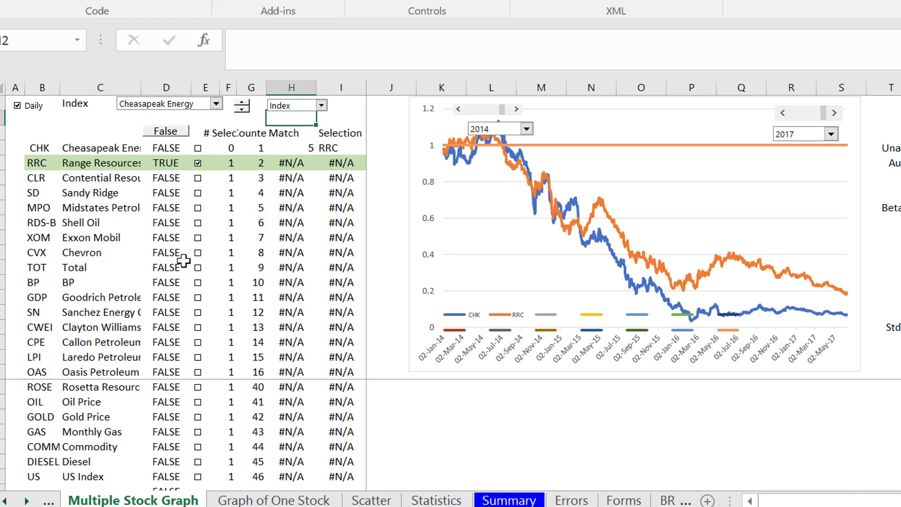
left_click(198, 253)
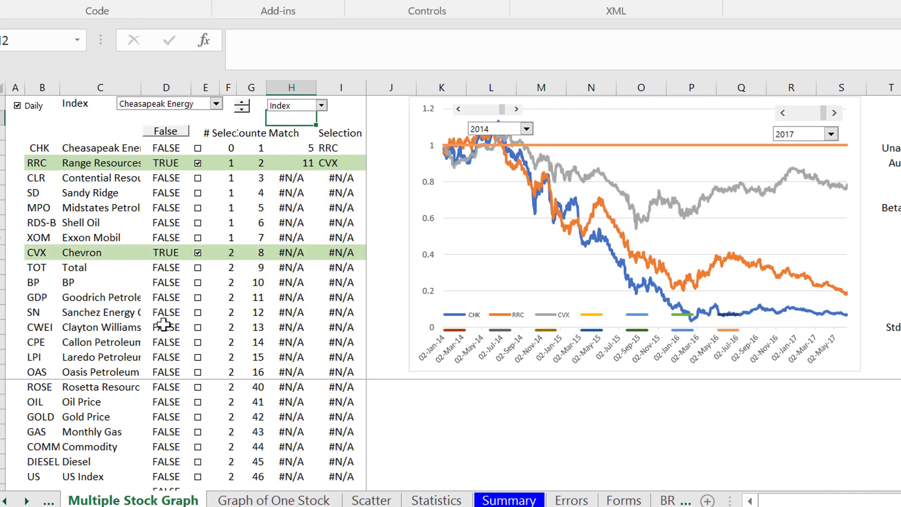
left_click(198, 343)
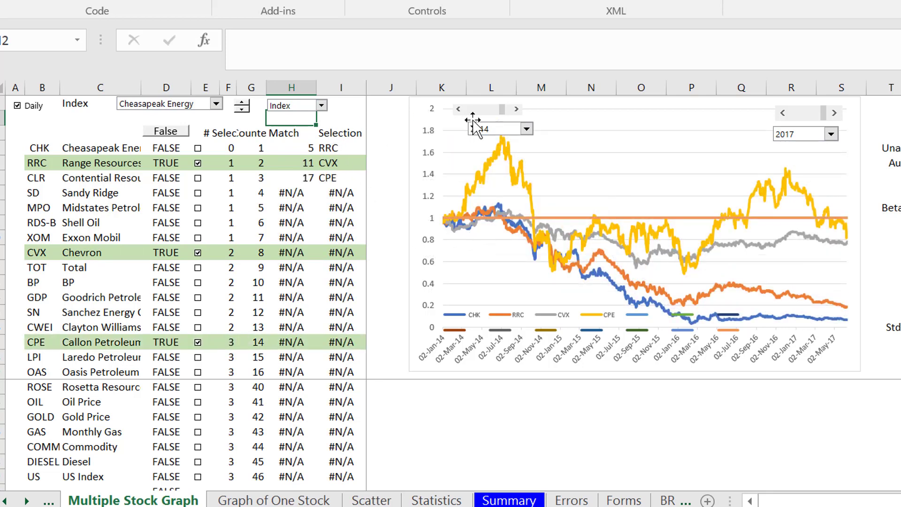
Step: Set the chart's start year to 2005
left_click(533, 132)
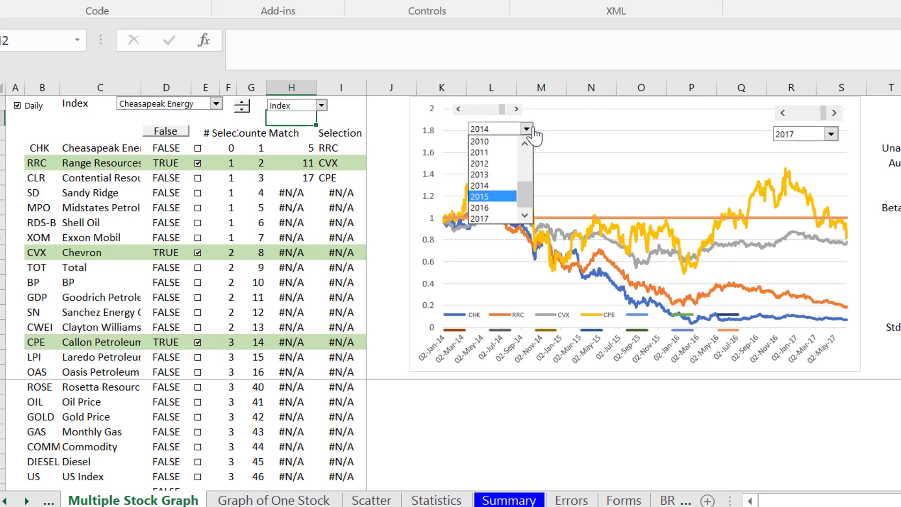
left_click(534, 131)
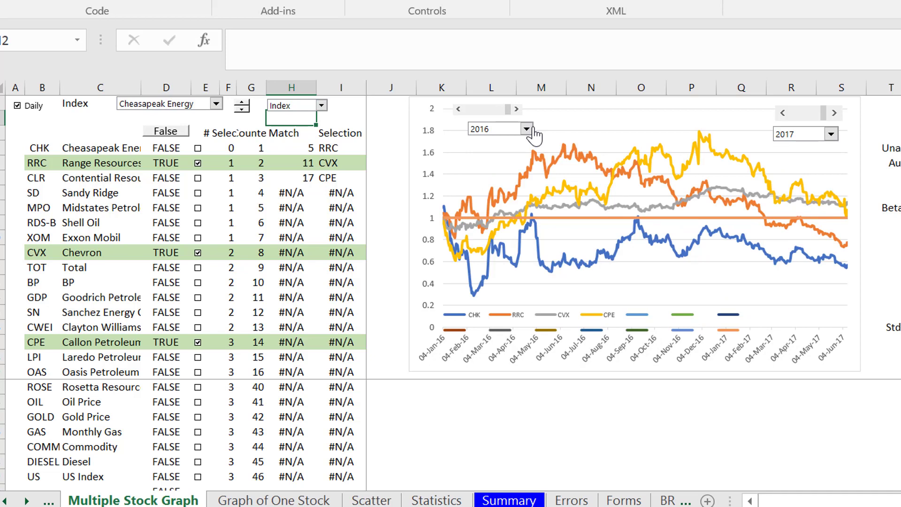
left_click(526, 129)
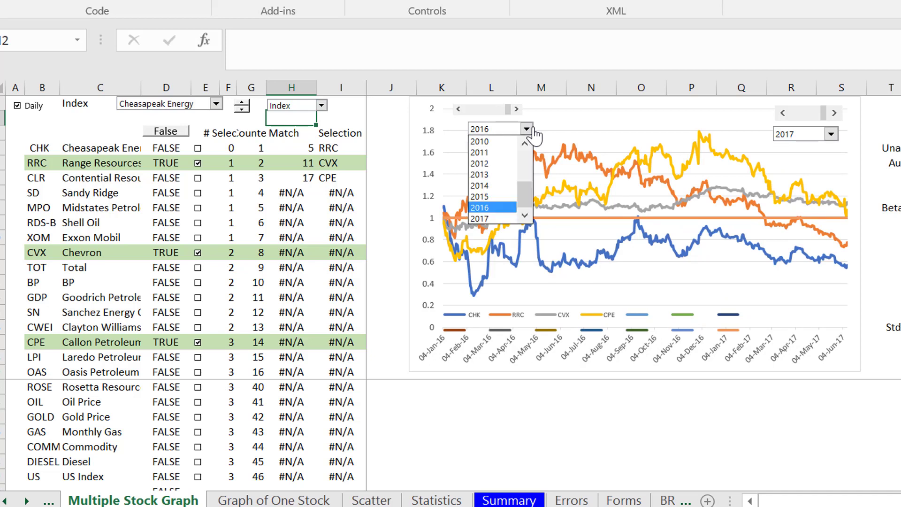
key("Up")
key("Up")
key("Up")
key("Up")
key("Up")
key("Up")
key("Up")
key("Up")
key("Up")
key("Up")
key("Up")
key("Up")
key("Up")
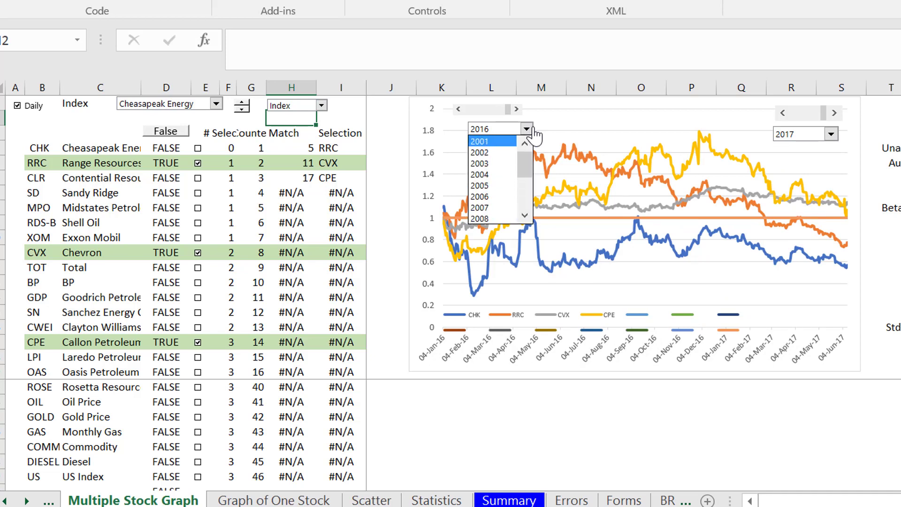
key("Down")
key("Down")
key("Return")
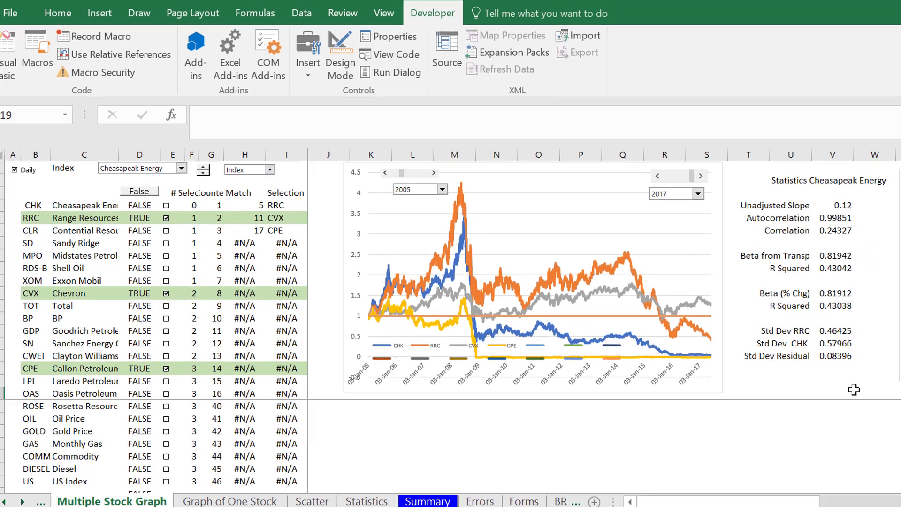
scroll(854, 390, "up", 8)
scroll(854, 389, "right", 2)
scroll(854, 389, "right", 5)
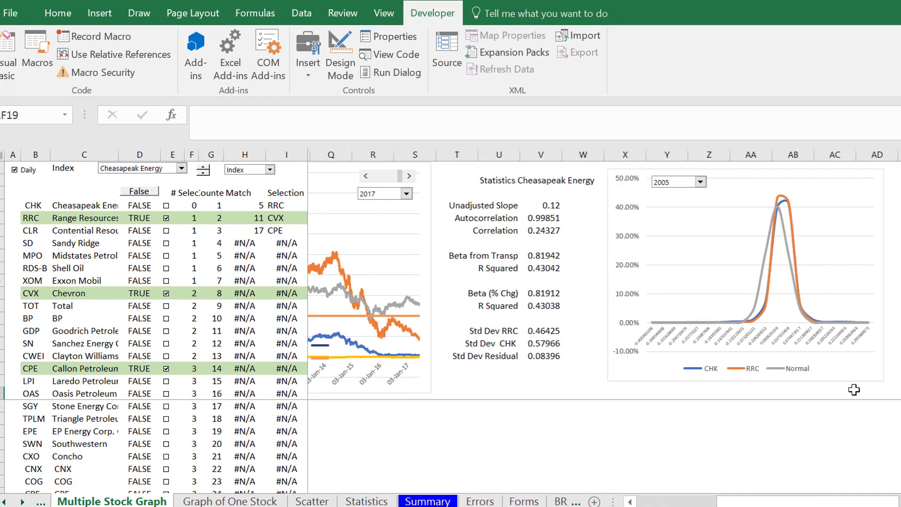
scroll(854, 389, "right", 2)
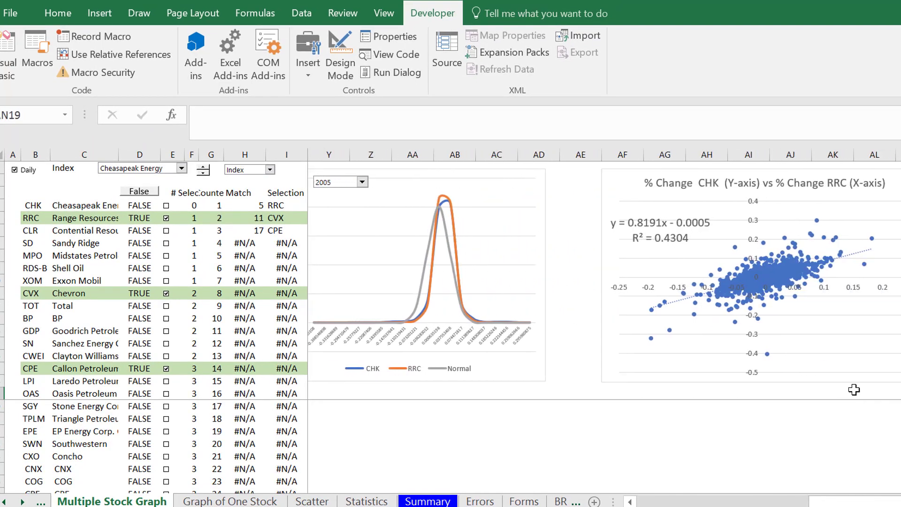
left_click(854, 390)
key("Left")
key("Left")
key("Left")
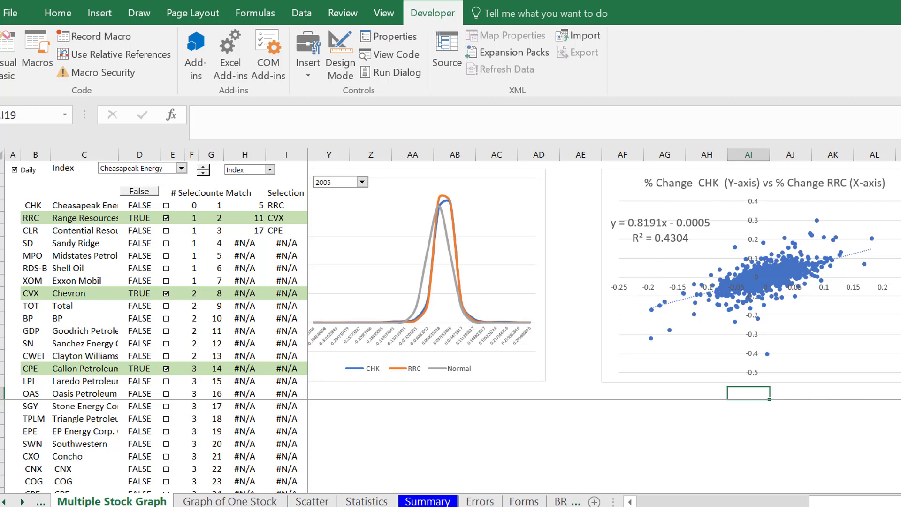
key("Left")
key("Left")
key("Left")
key("Left")
key("Left")
key("Left")
key("Left")
key("Left")
key("Left")
key("Left")
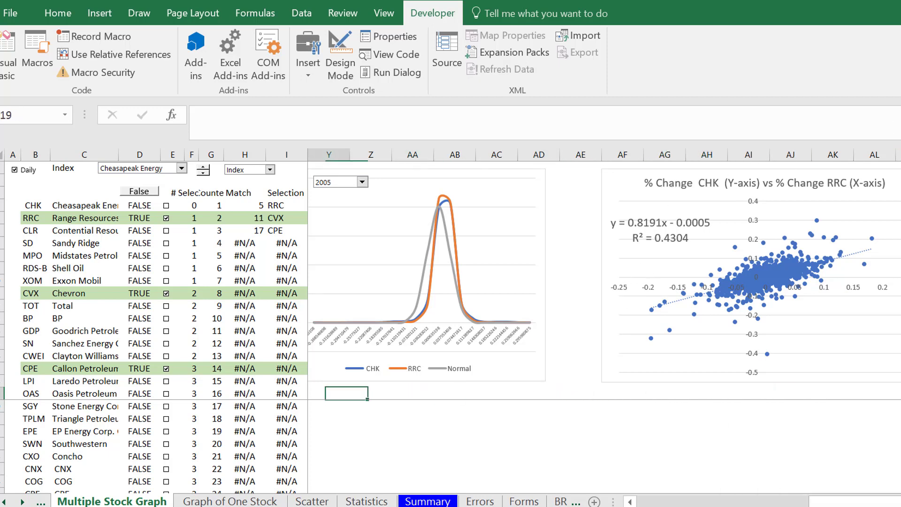
key("Left")
key("Left")
key("Left")
key("Left")
key("Left")
key("Left")
key("Left")
key("Left")
key("Left")
key("Left")
key("Left")
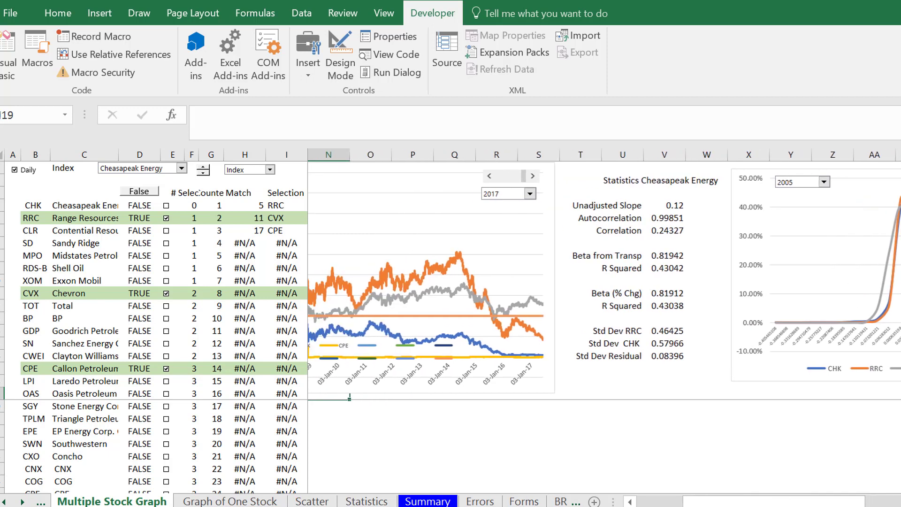
key("Left")
key("Left")
key("Left")
key("Left")
key("Left")
key("Left")
key("Left")
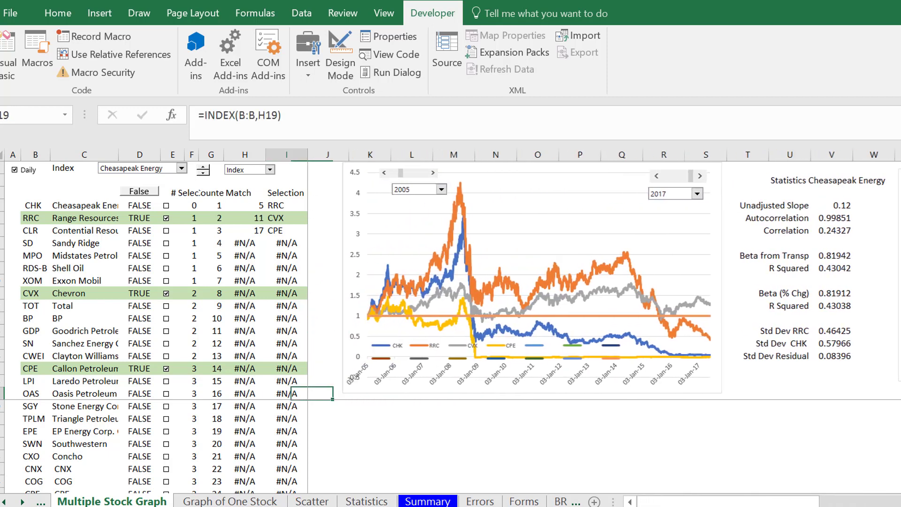
key("Left")
key("Left")
key("Left")
key("Left")
key("Left")
key("Left")
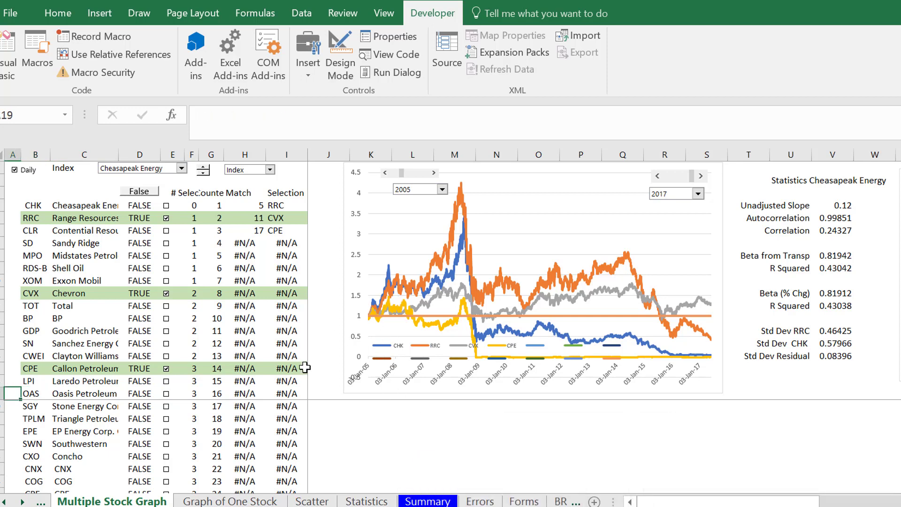
Step: Untick the CPE checkbox, then tick and untick EPE, leaving RRC and CVX charted with CHK
left_click(166, 369)
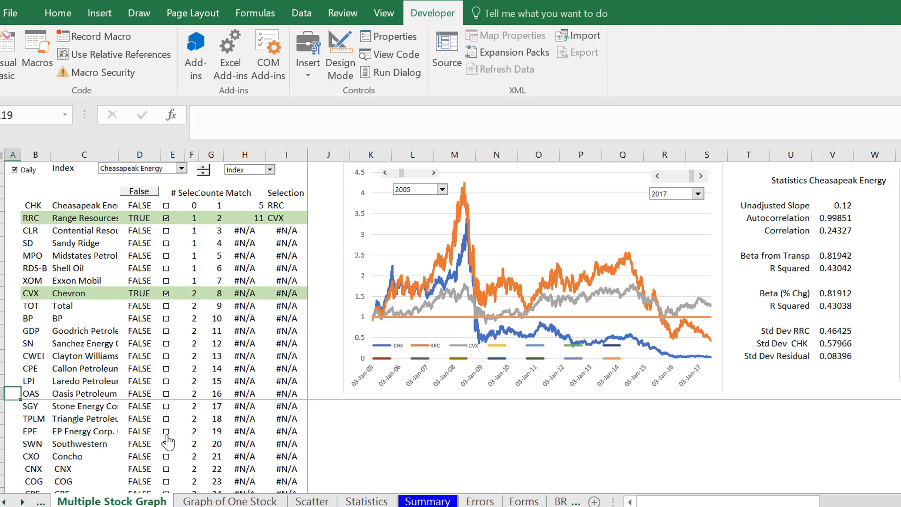
left_click(168, 436)
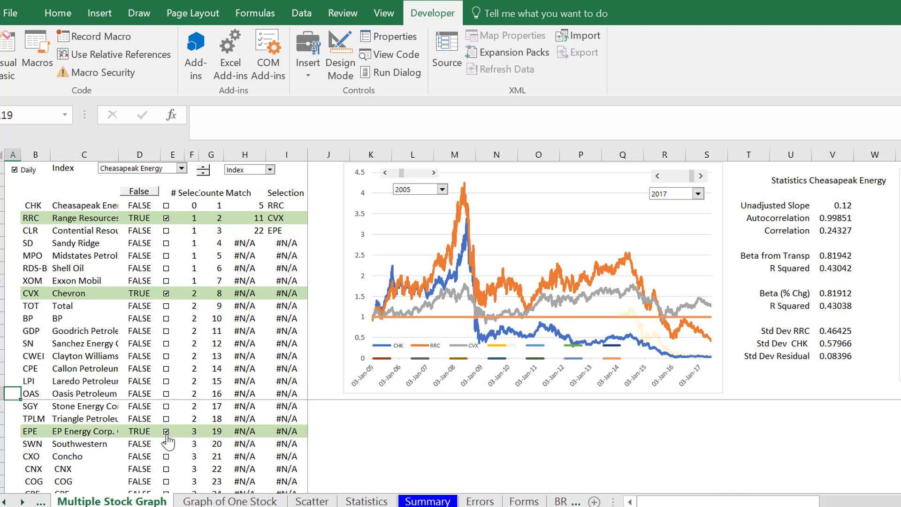
left_click(166, 435)
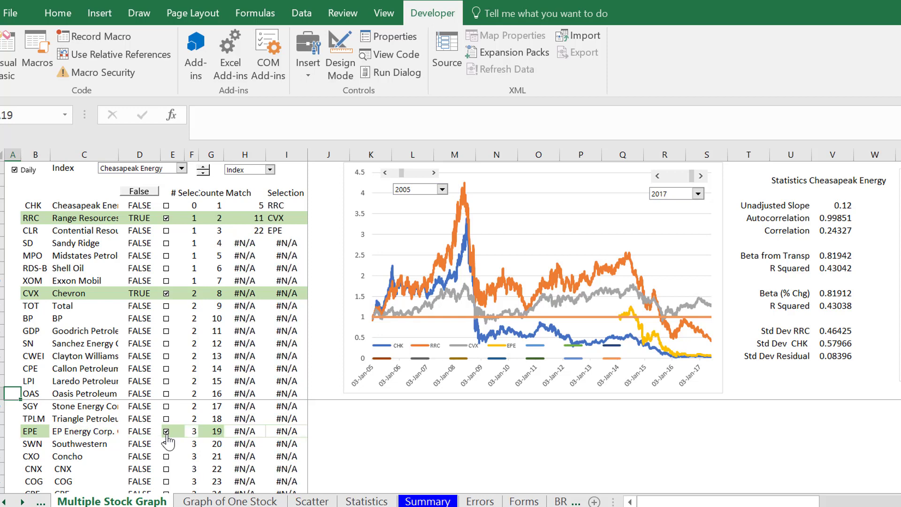